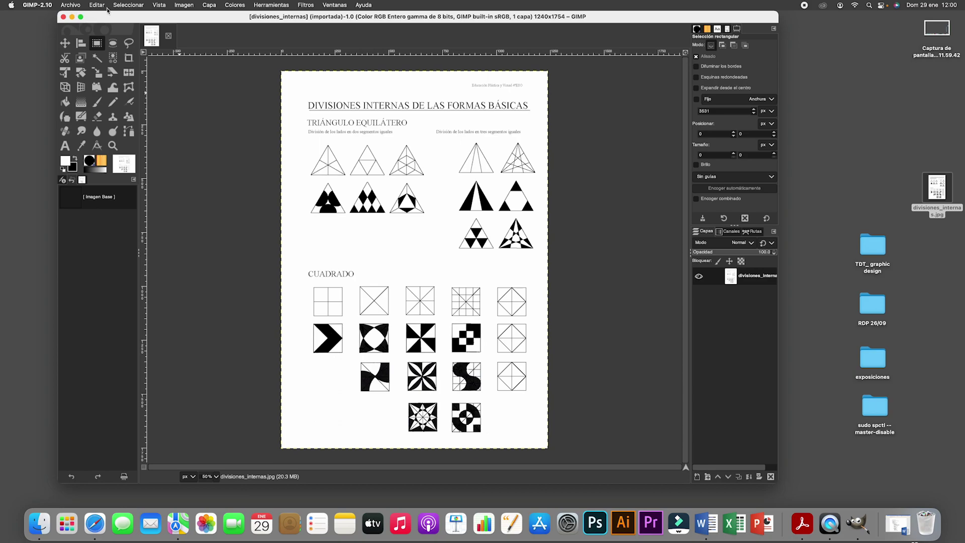
Set the interface language to English [en_GB] in the preferences and acknowledge the restart notice
click(43, 6)
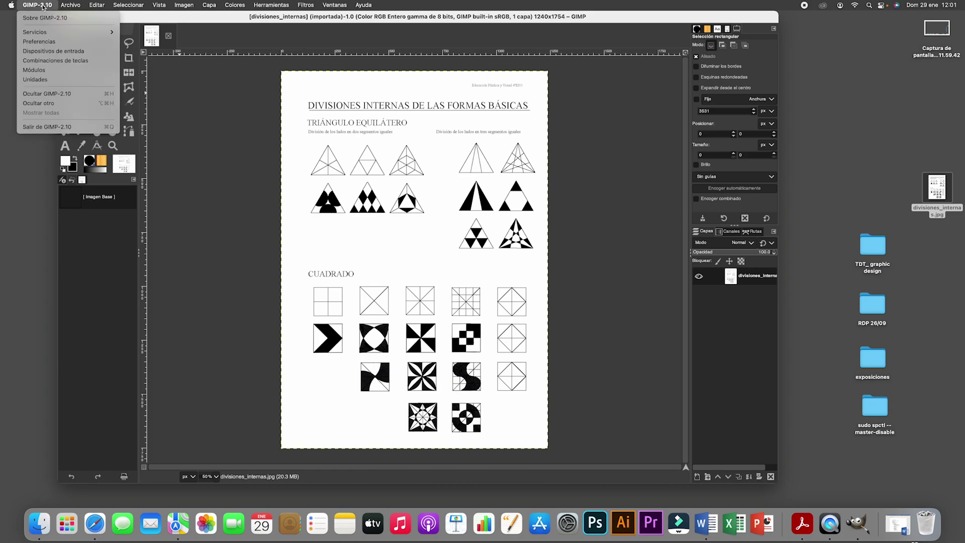
click(42, 44)
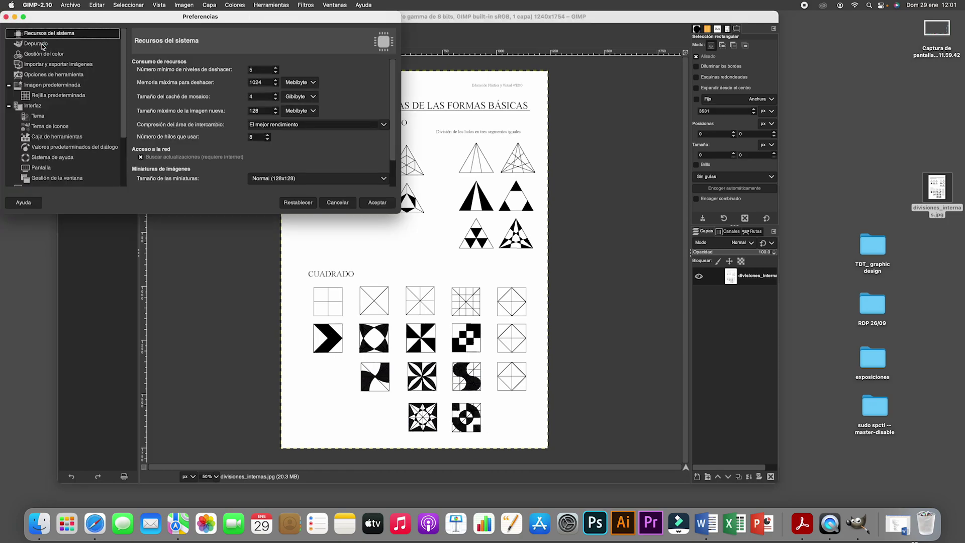
click(33, 107)
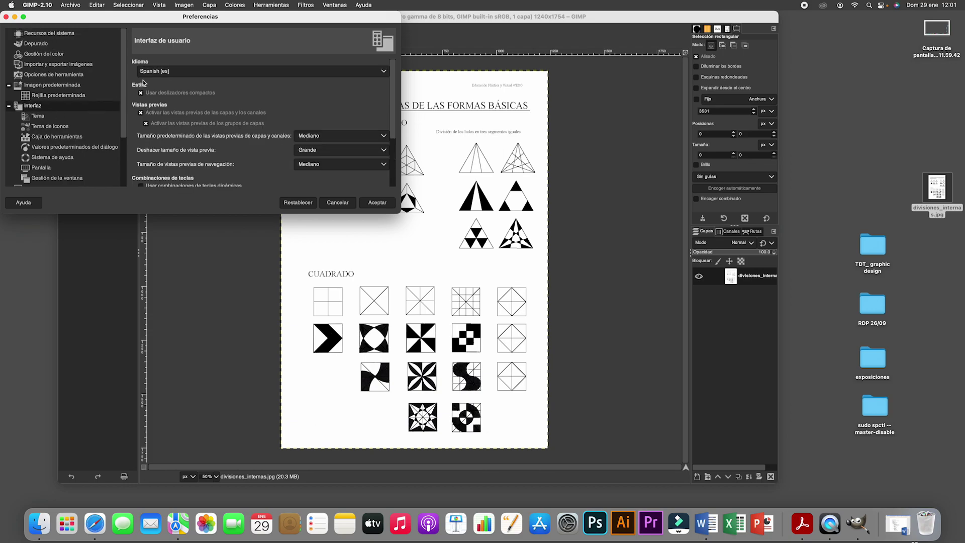
click(359, 73)
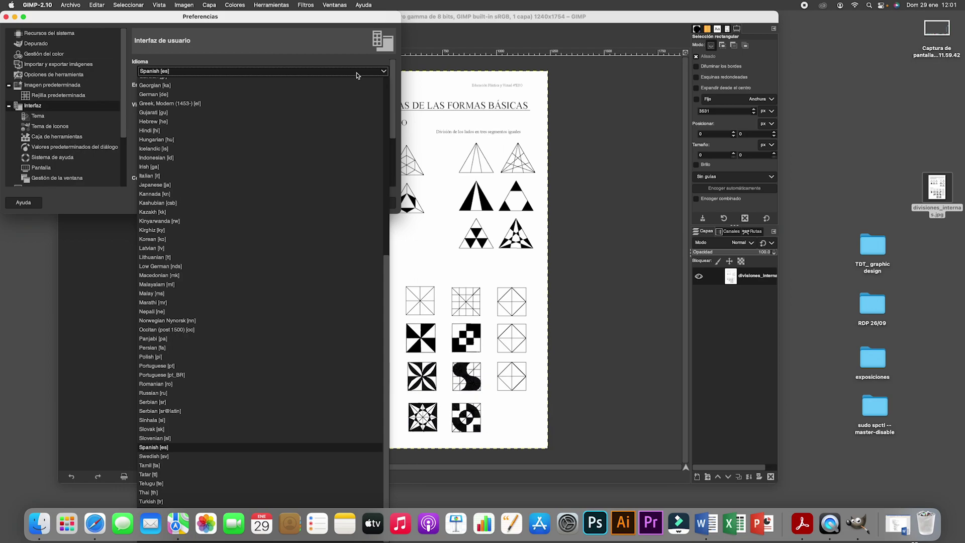
scroll(206, 117, up, 4)
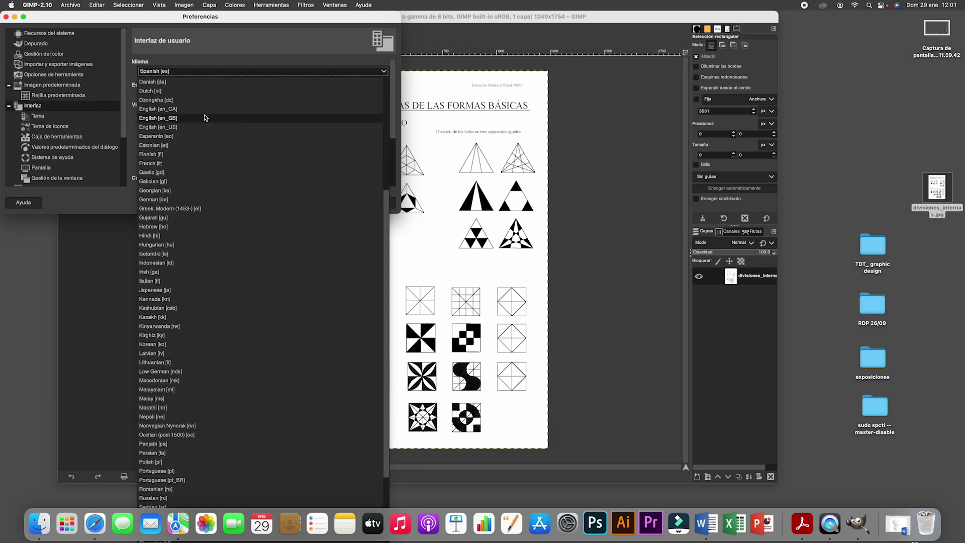
scroll(206, 118, down, 3)
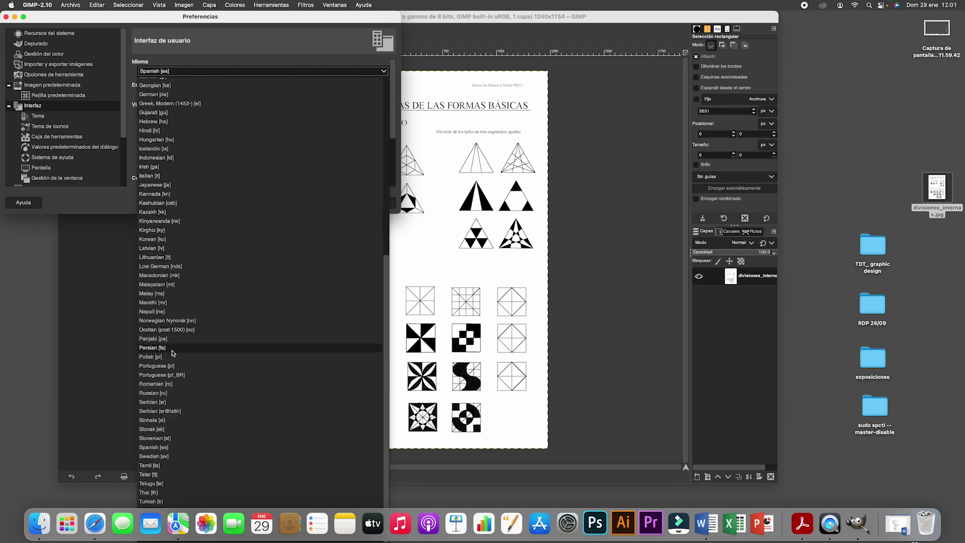
scroll(173, 354, up, 10)
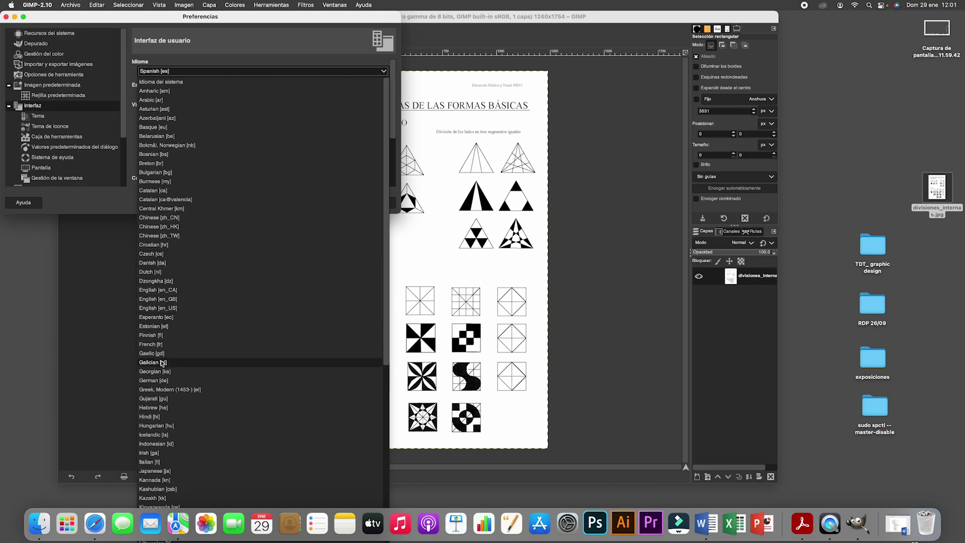
click(152, 300)
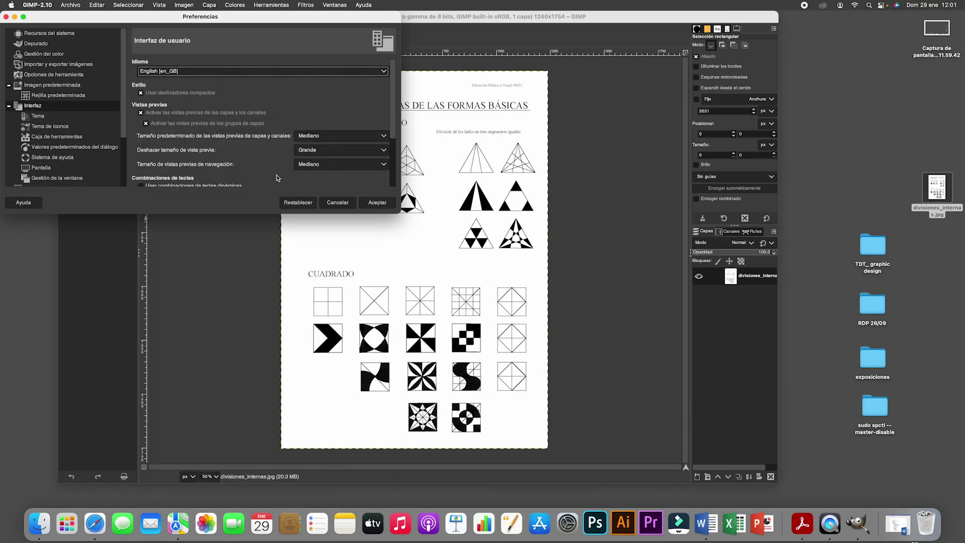
click(378, 206)
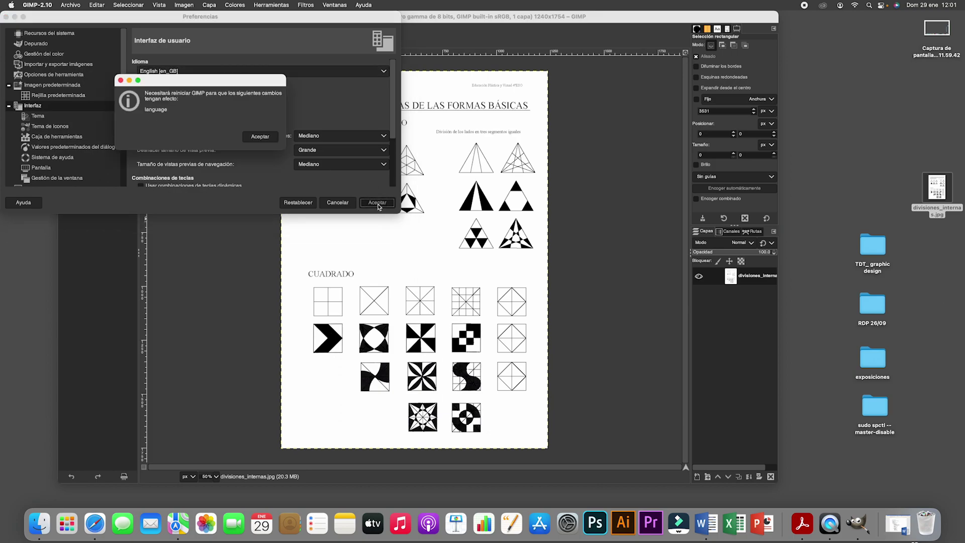
click(261, 136)
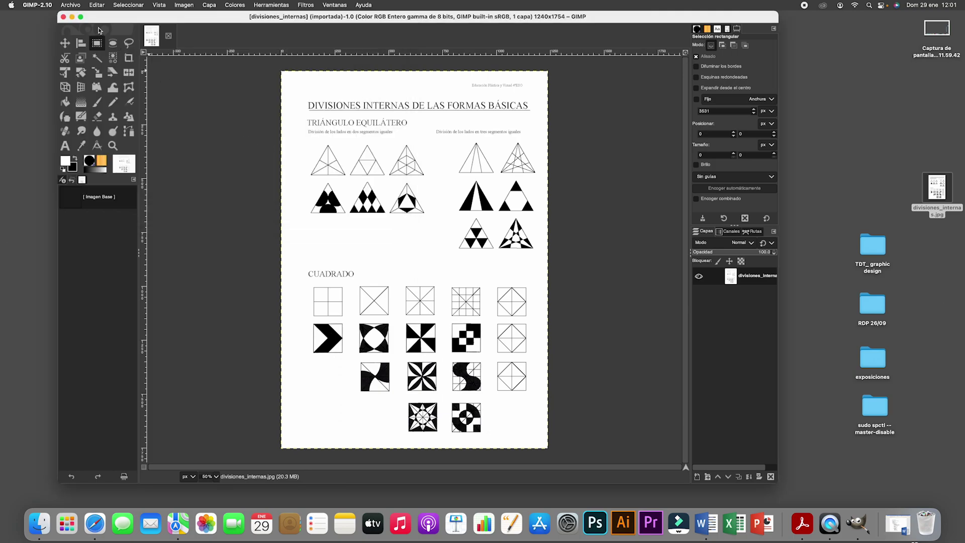
Quit GIMP-2.10 and relaunch it from the Aplicaciones folder to apply the new language
click(36, 5)
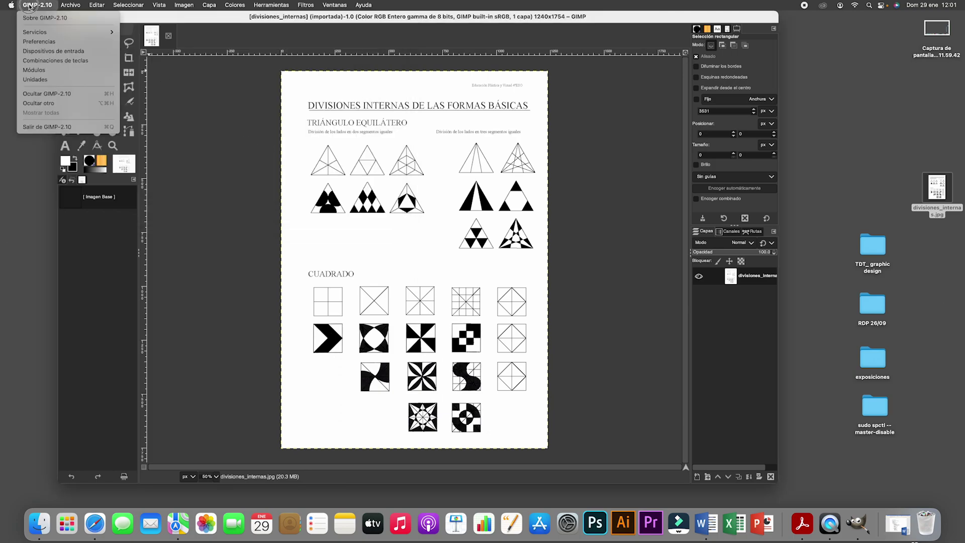
click(53, 129)
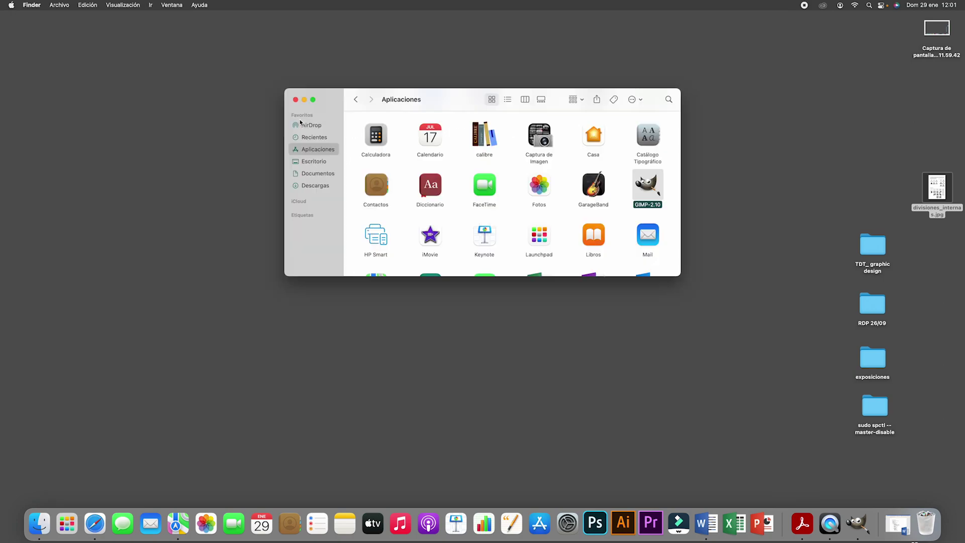
double_click(643, 191)
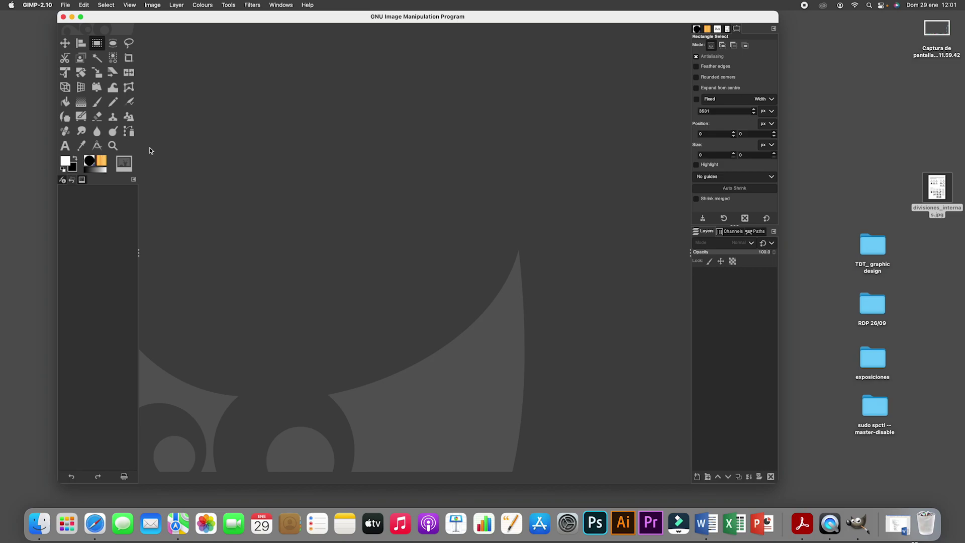
Review the Toolbox preferences, including the setting for using tool groups, and close the preferences
click(37, 5)
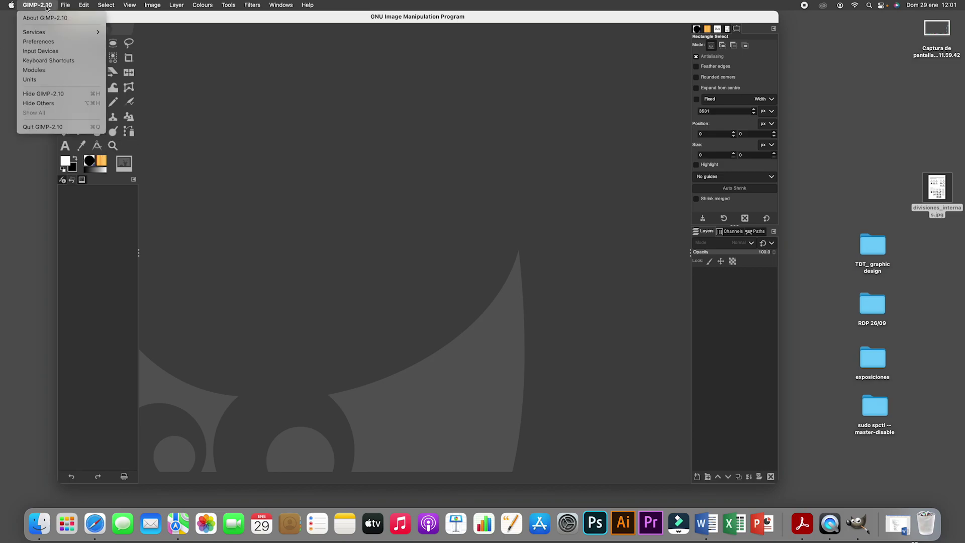
click(40, 42)
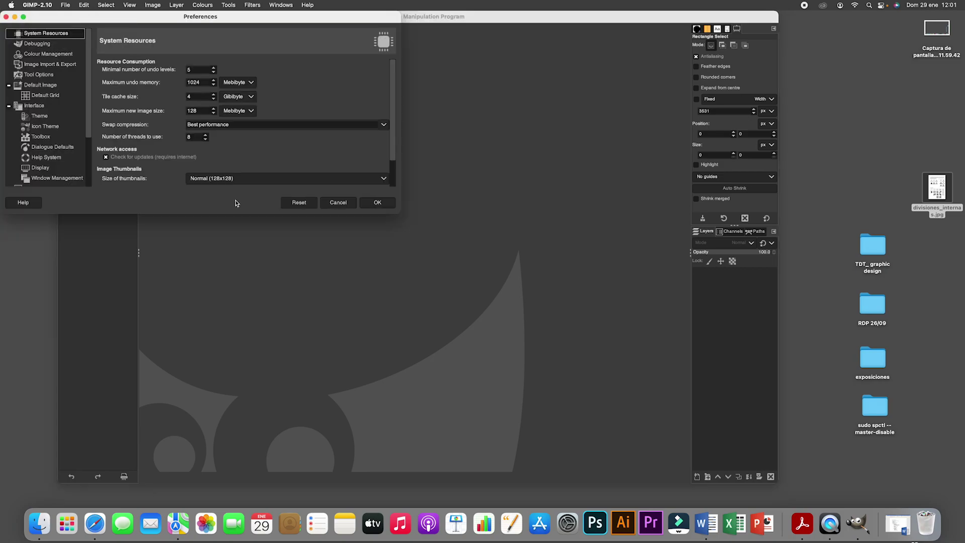
click(43, 140)
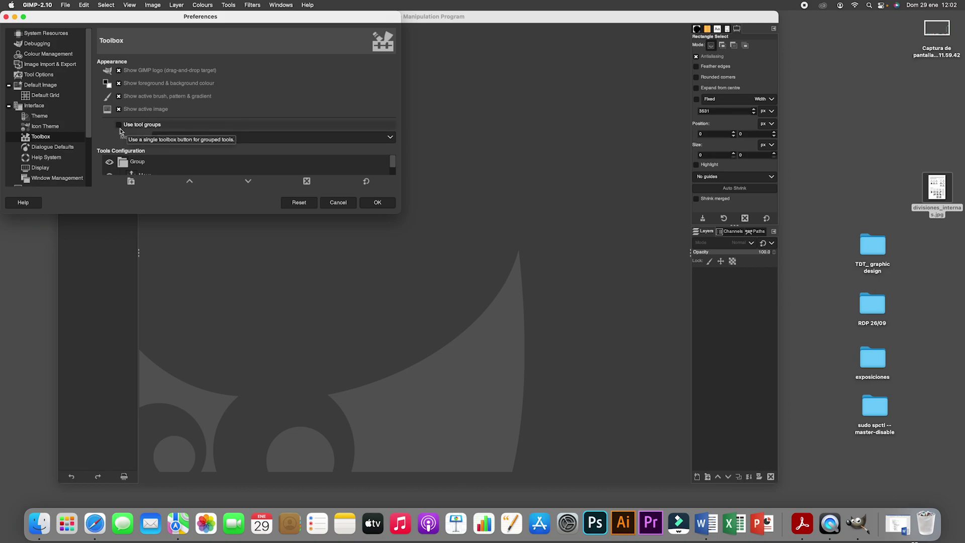
click(378, 203)
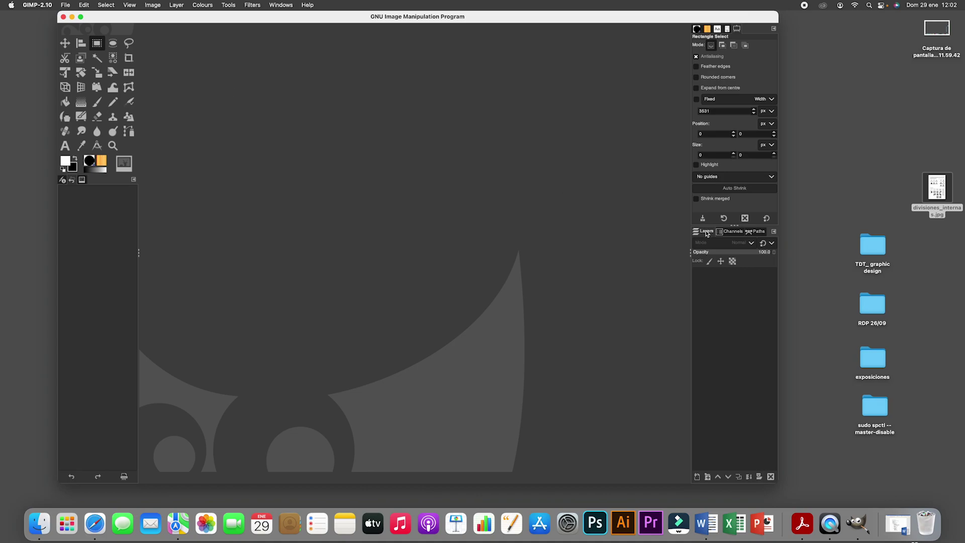
Look through the available dockable dialogues without opening any of them
click(281, 5)
mouse_move(284, 31)
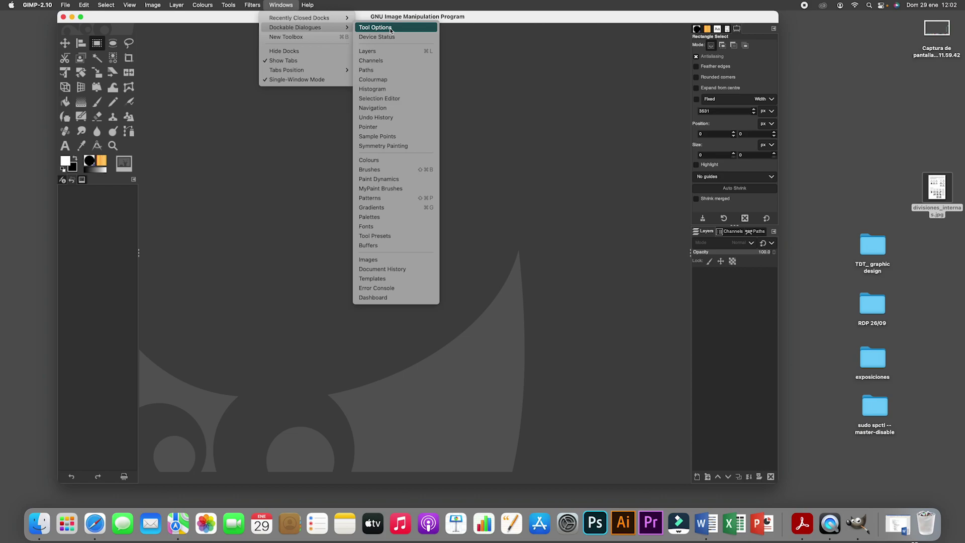
click(254, 96)
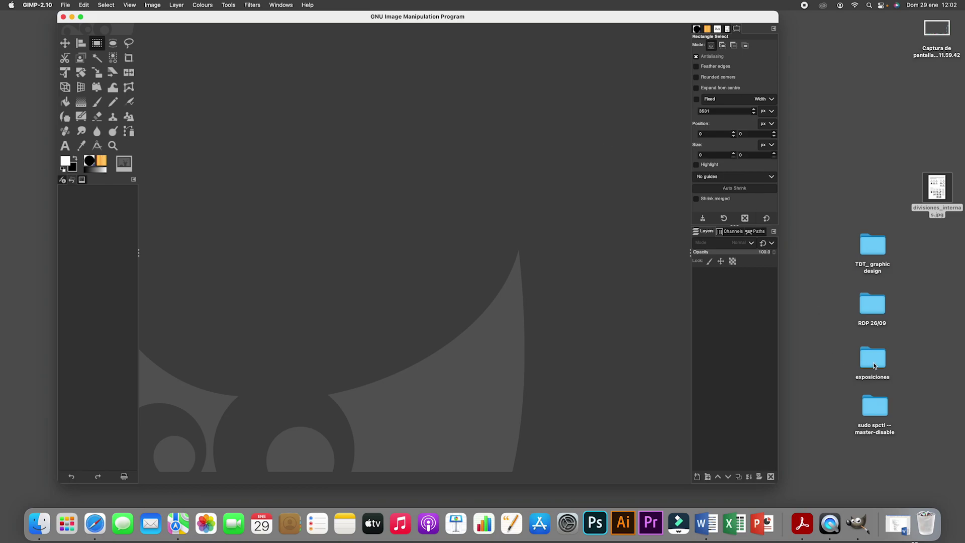
Open visuals.xcf, whale_logo.jpg and barcode from the TDT_ graphic design folder in GIMP, and clear away the Finder windows
double_click(878, 251)
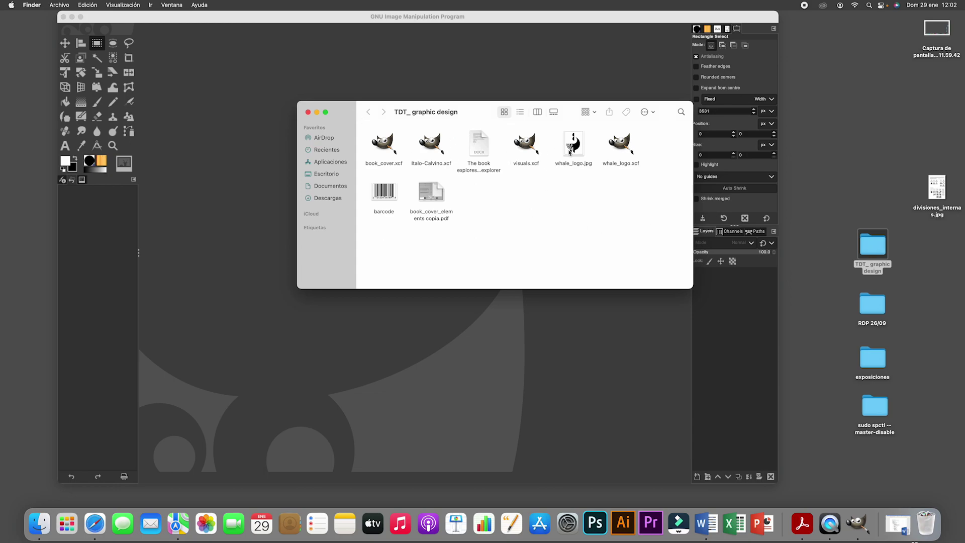
click(532, 146)
super+click(574, 152)
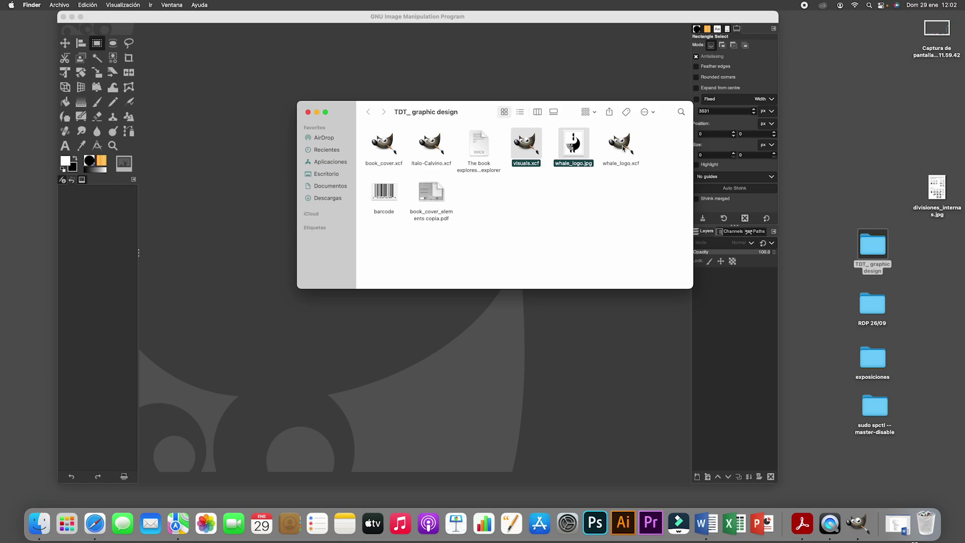
super+click(390, 198)
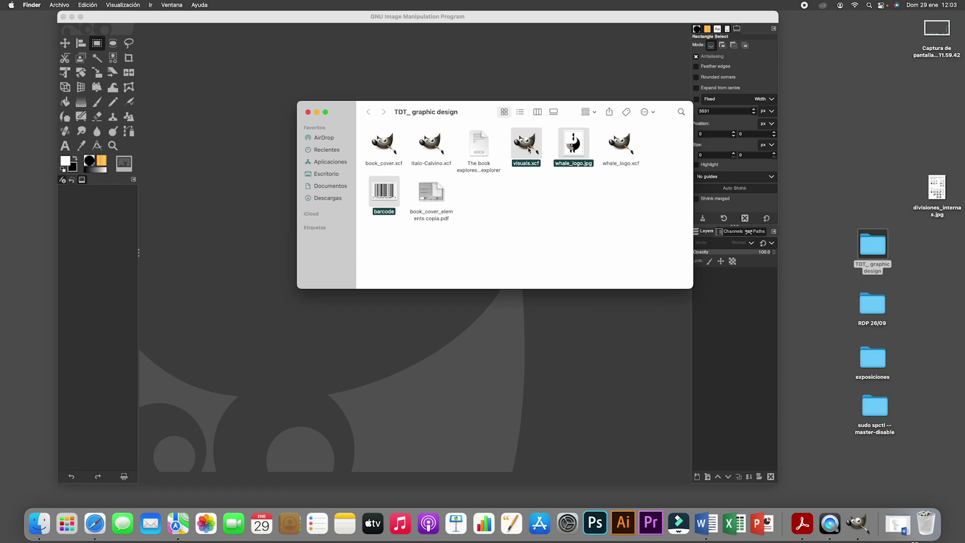
drag(533, 146, 229, 169)
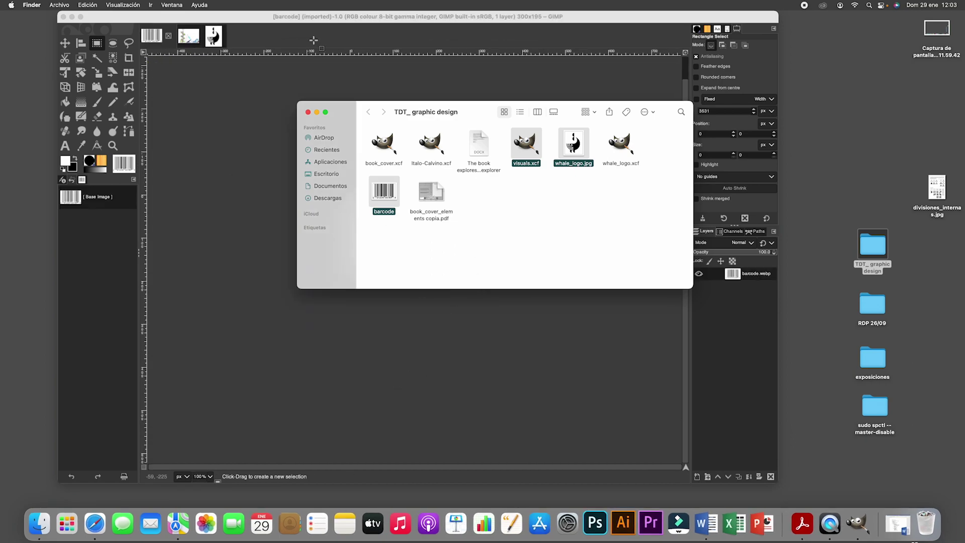
click(308, 112)
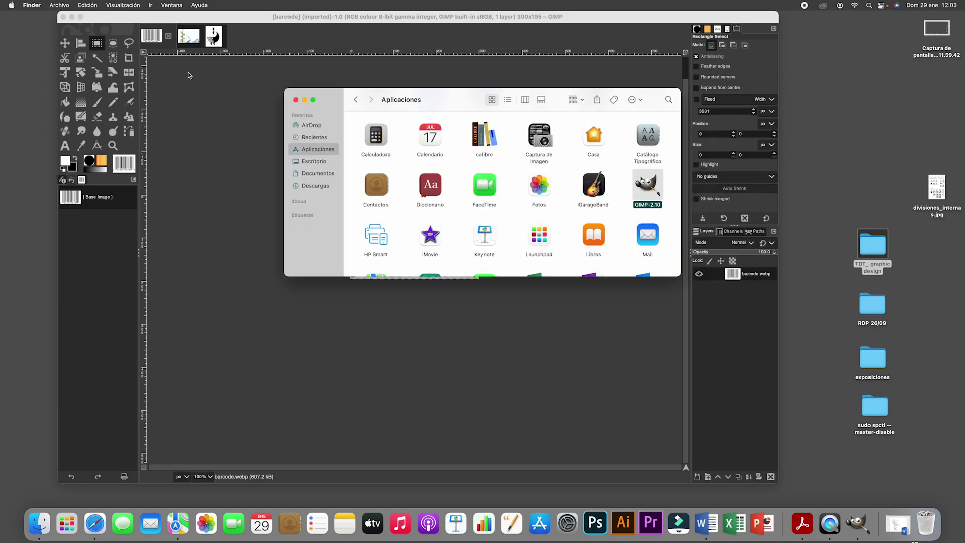
click(305, 100)
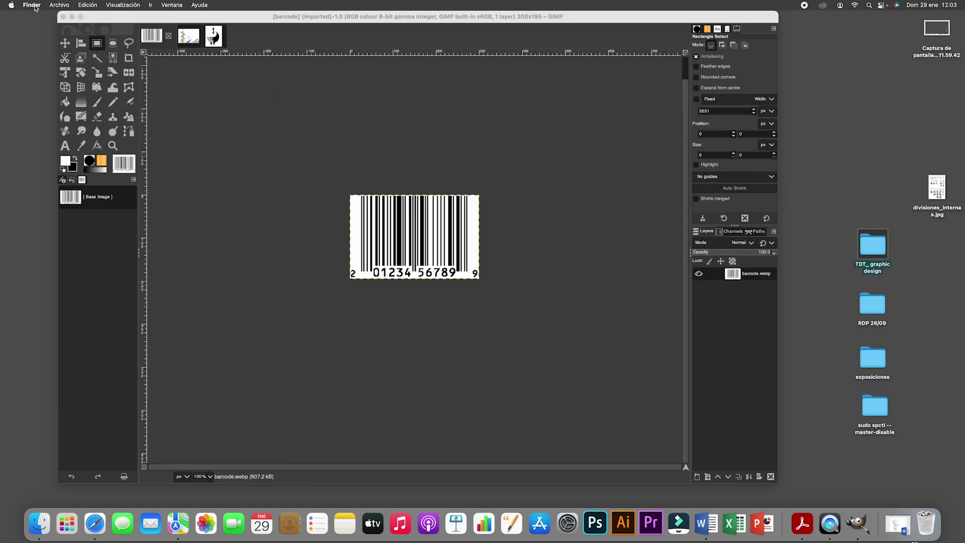
View the open visuals.xcf image and switch to the whale_logo.jpg image
click(66, 5)
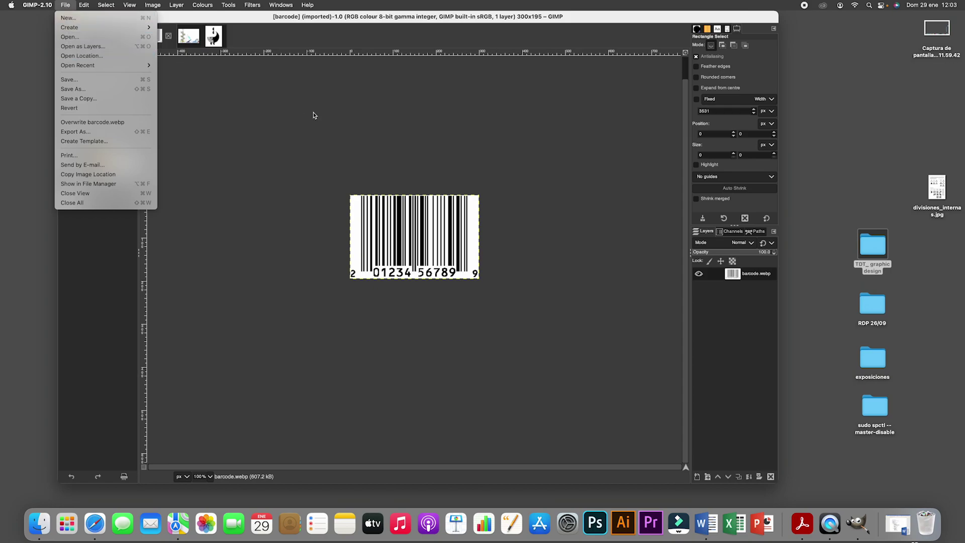
click(267, 41)
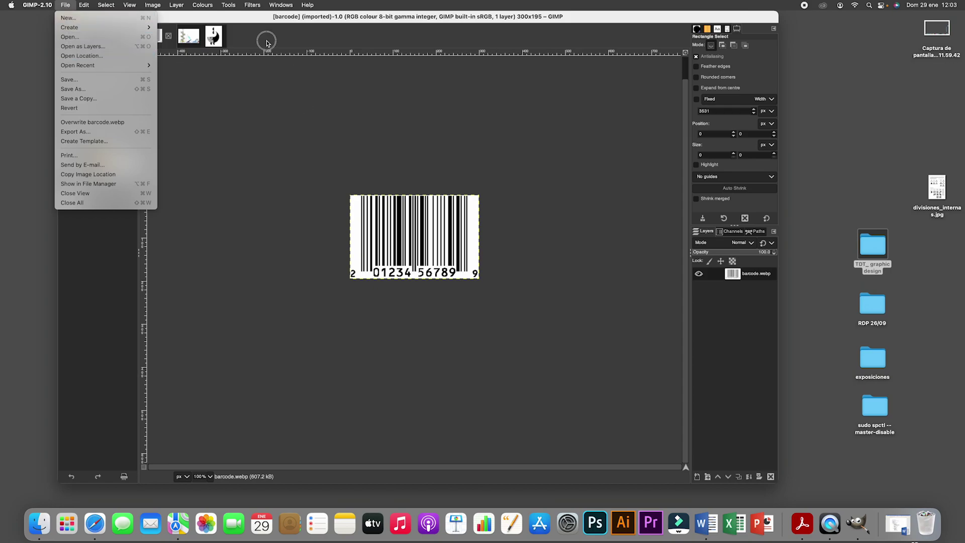
click(188, 39)
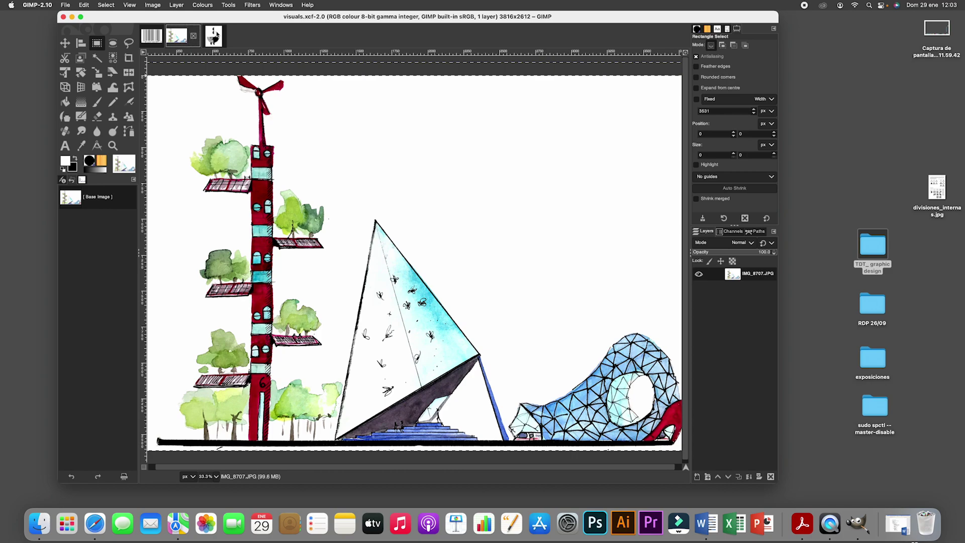
click(207, 36)
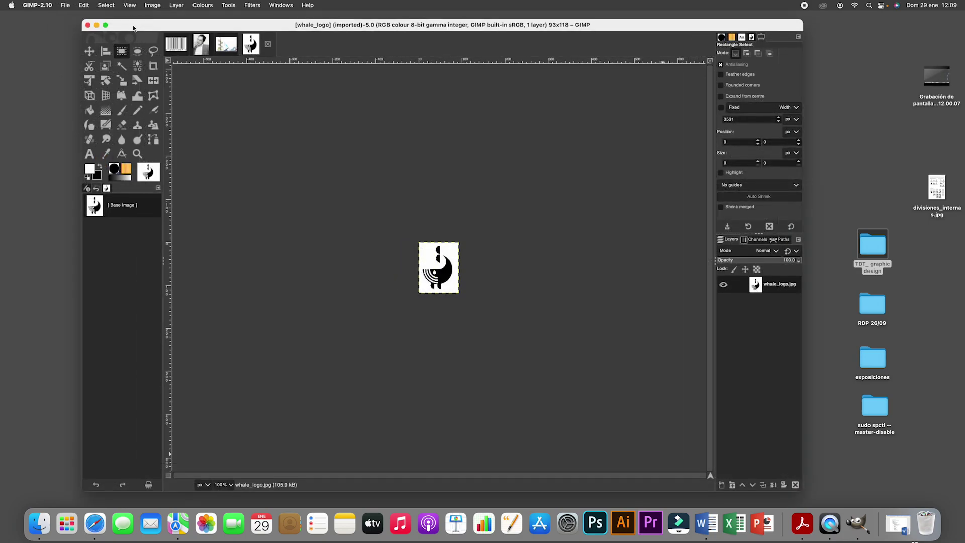
Set up a new image from the A3 (300 ppi) template in landscape orientation, with its size in centimetres
click(65, 6)
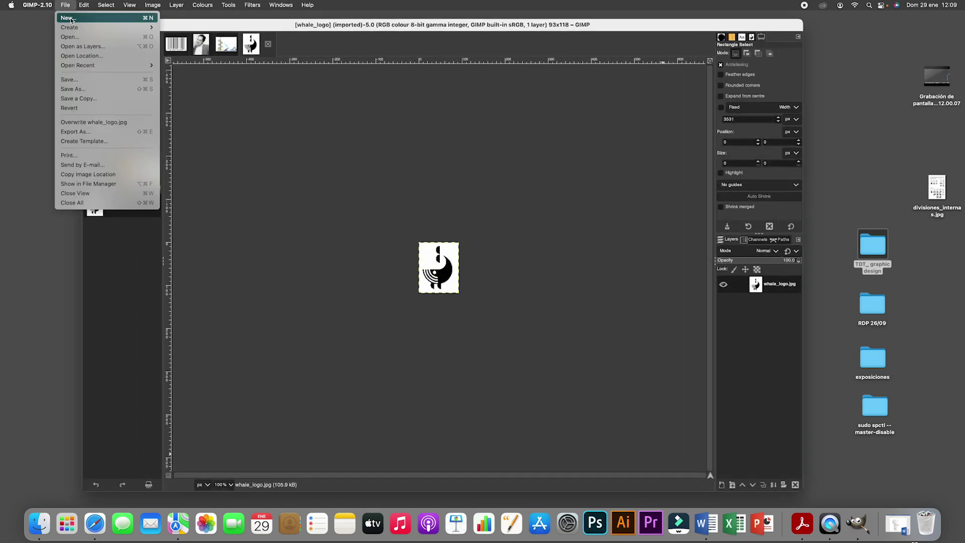
click(73, 19)
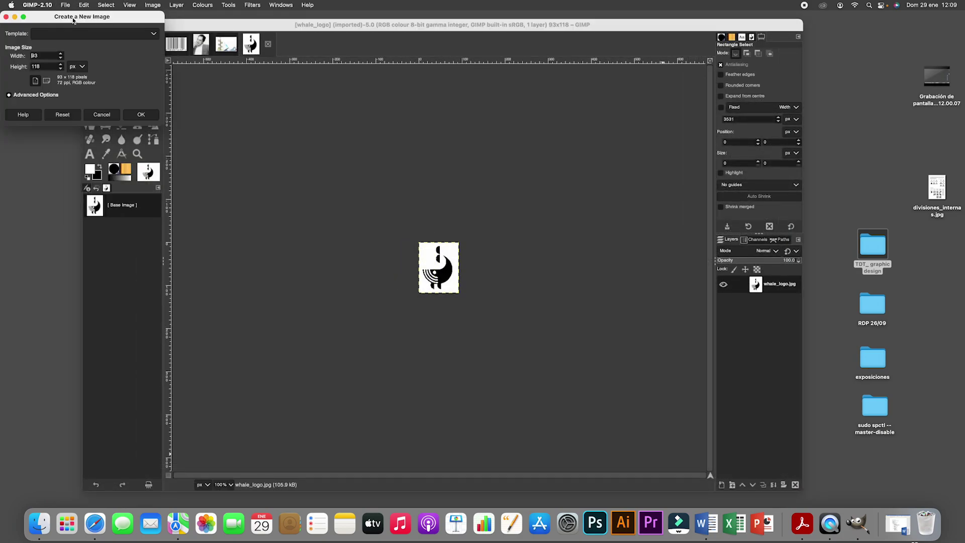
click(88, 38)
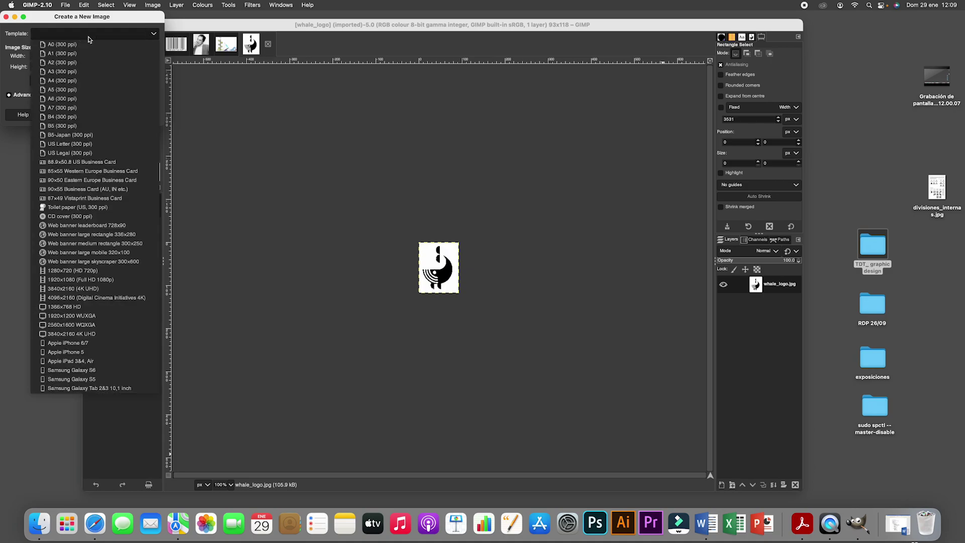
click(68, 72)
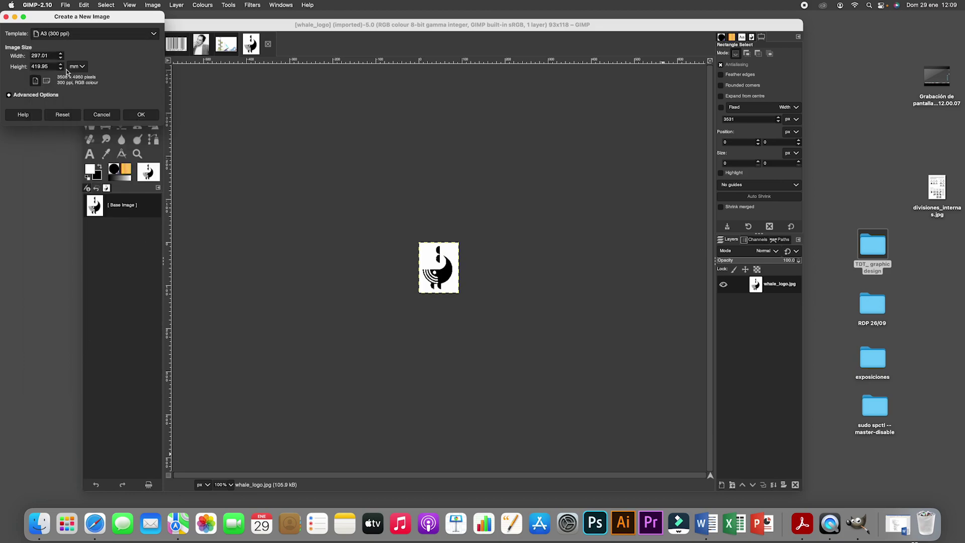
click(47, 82)
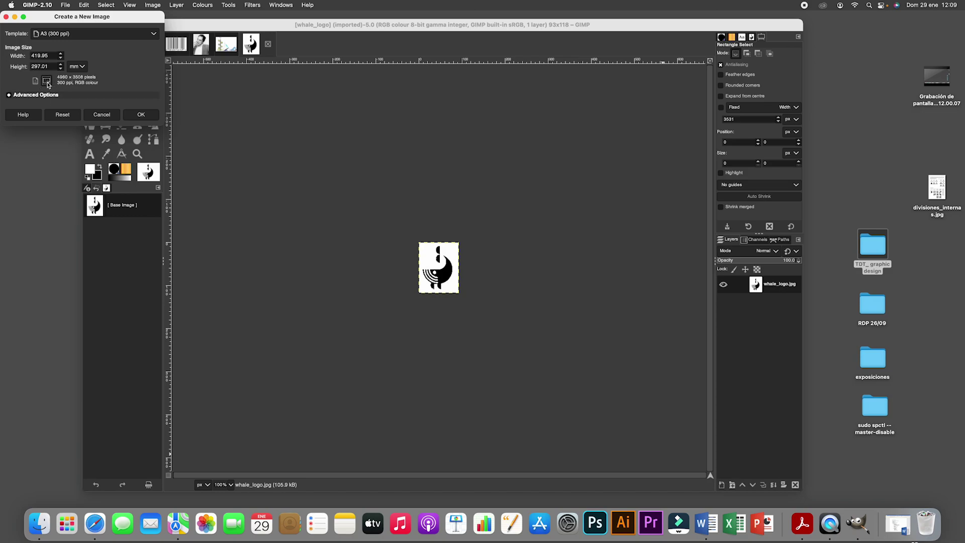
click(83, 68)
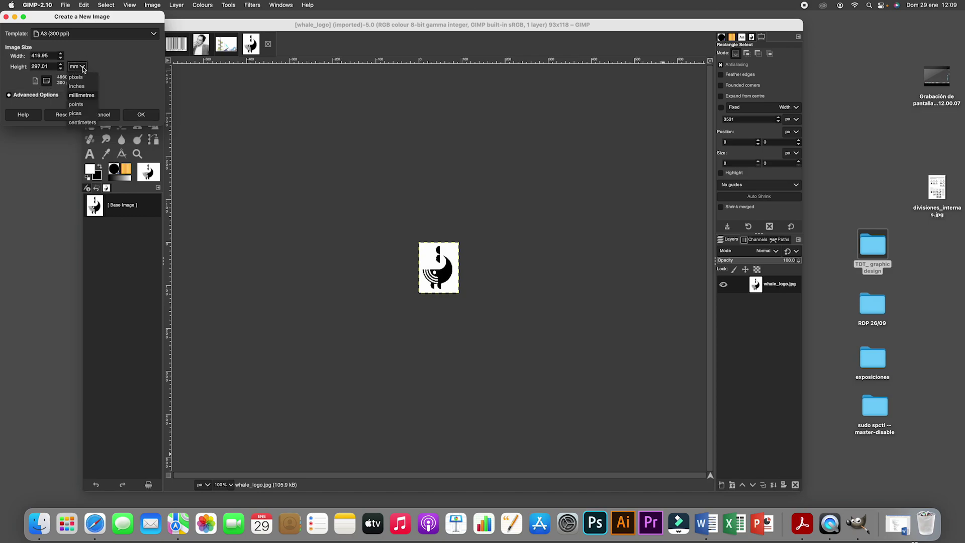
click(82, 122)
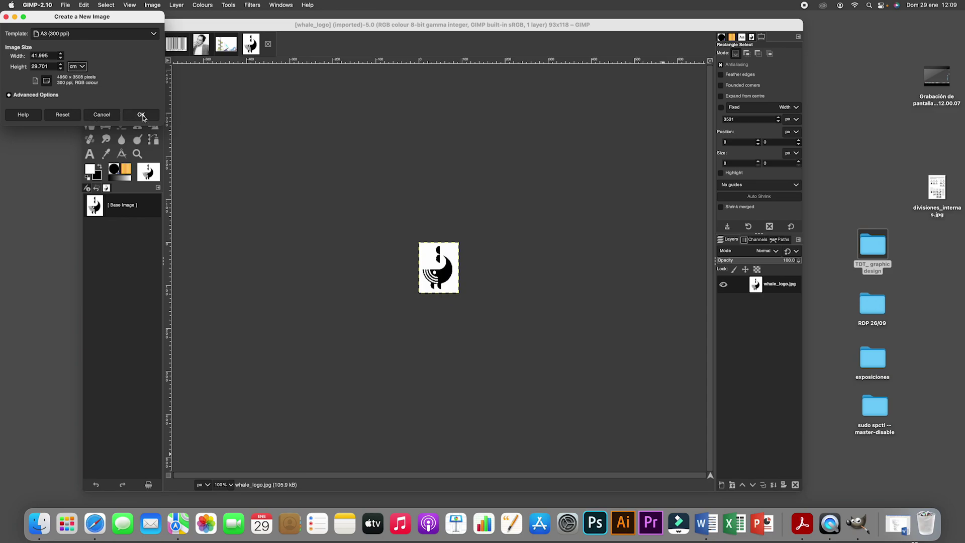
Swap the foreground and background colours so the background is white, and create the new image, accepting its large size
click(100, 169)
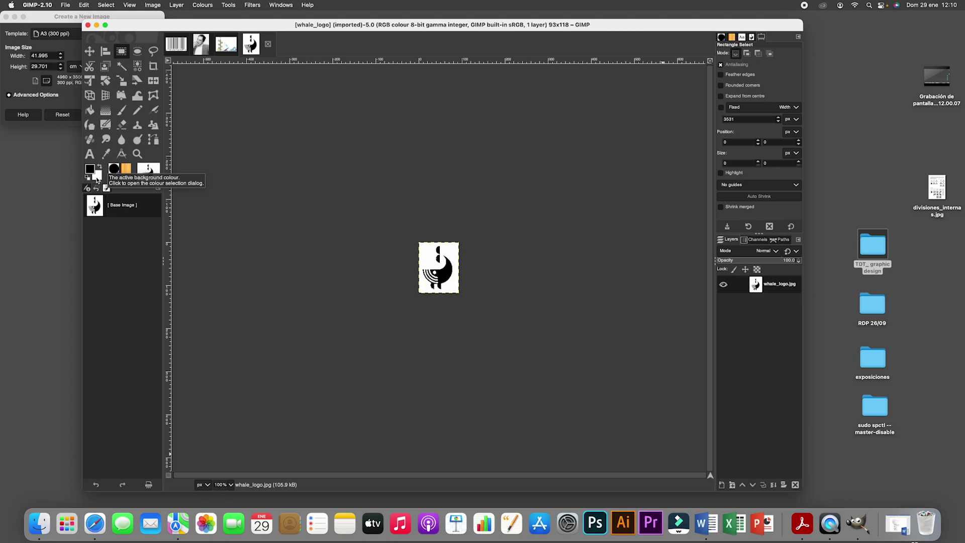
click(72, 104)
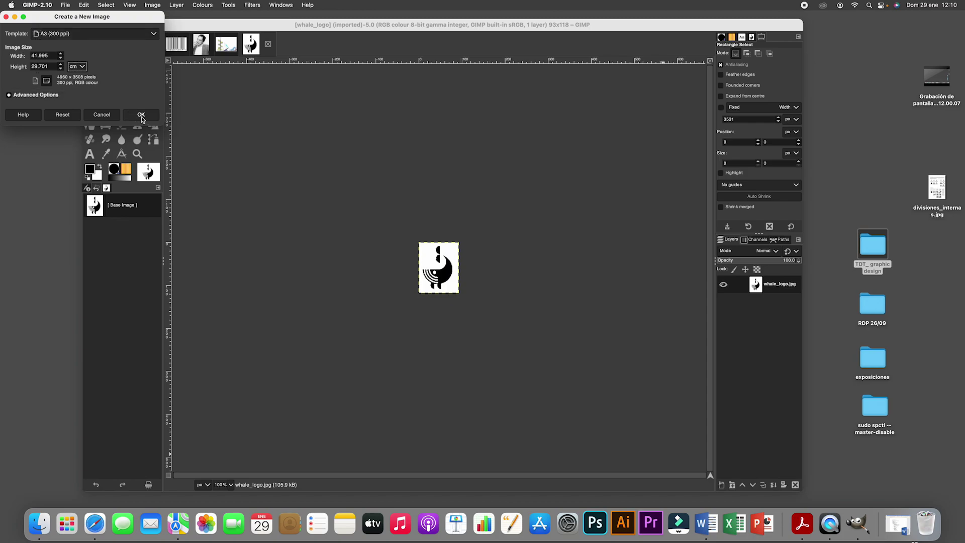
click(141, 116)
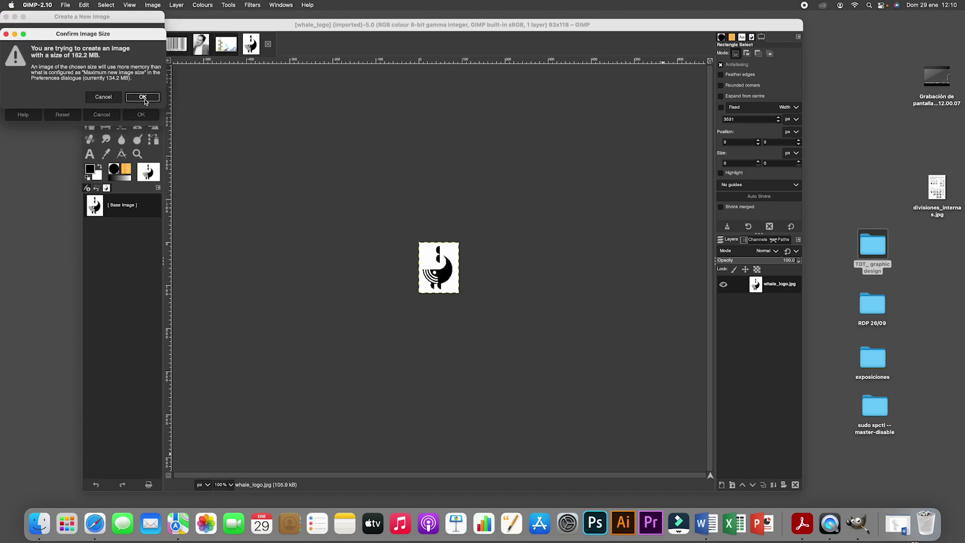
click(143, 97)
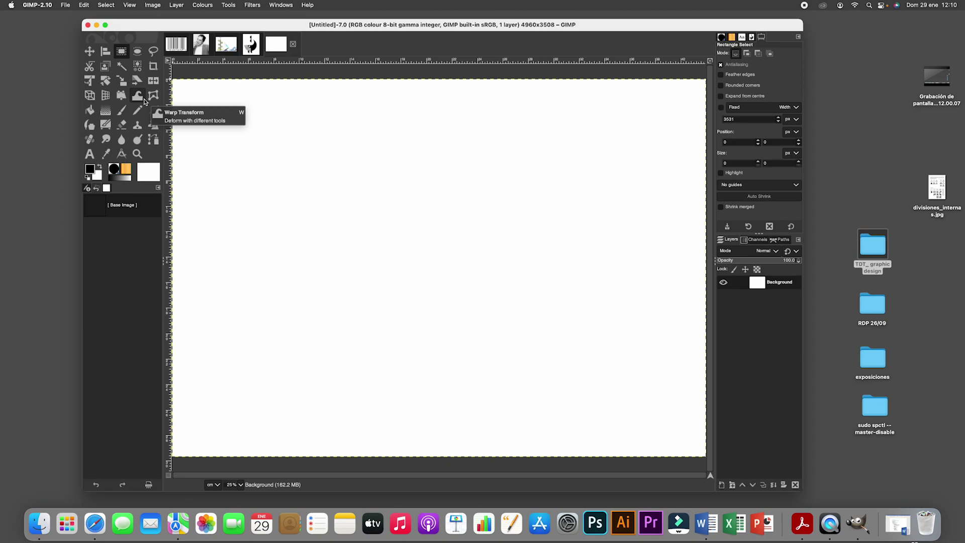
click(129, 5)
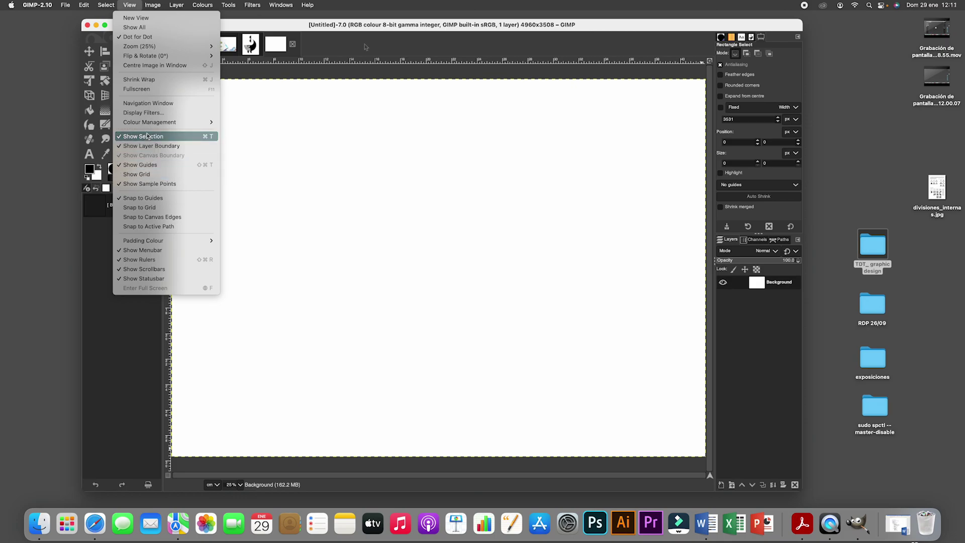
click(345, 43)
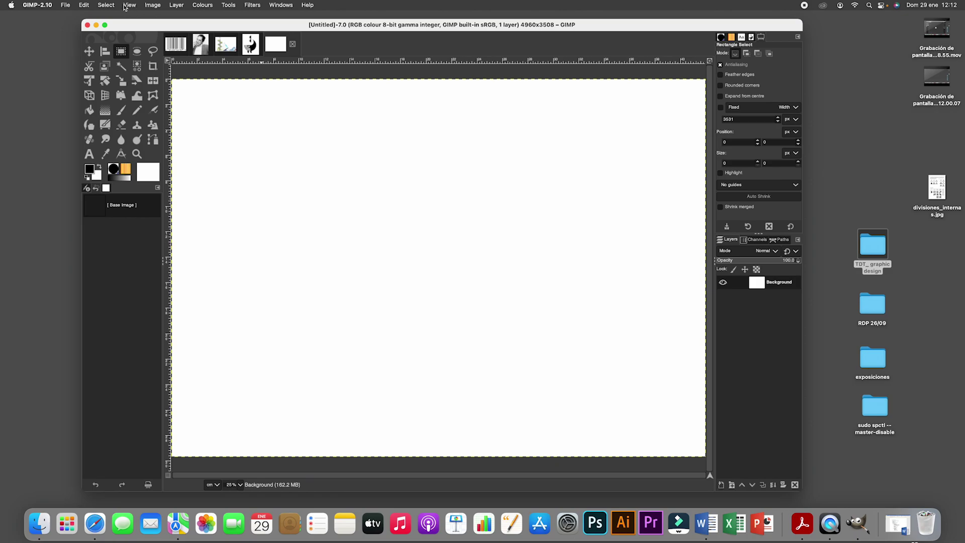
Add a horizontal guide by percent at 50% of the blank A3 image
click(154, 6)
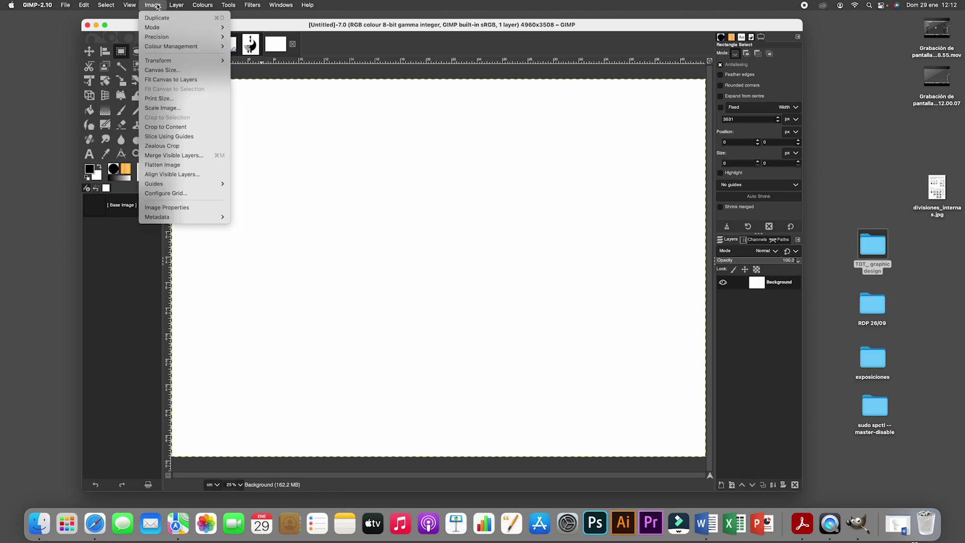
mouse_move(165, 185)
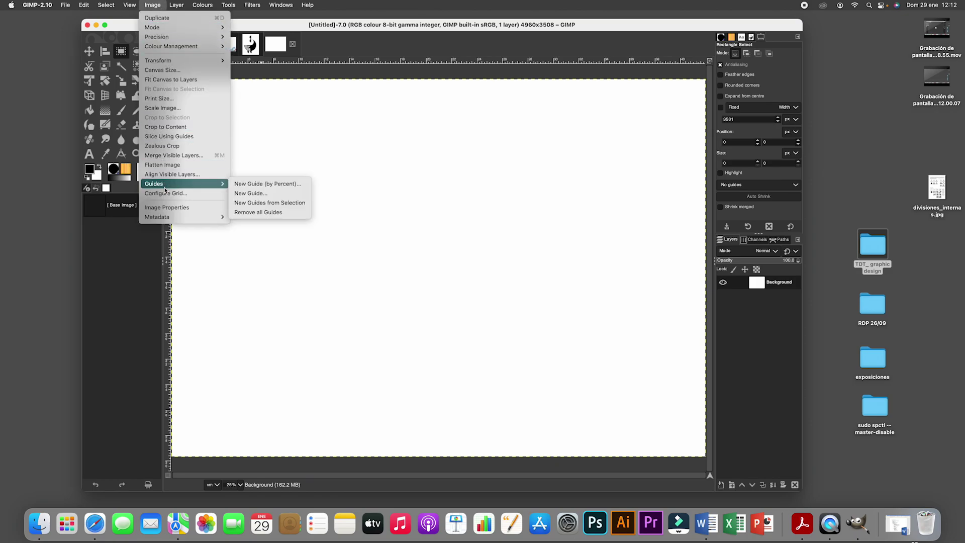
click(254, 187)
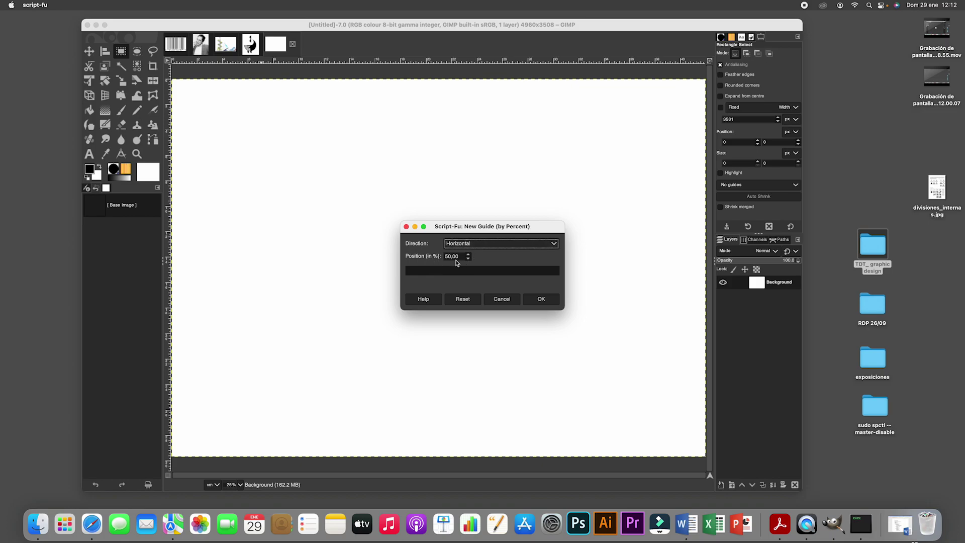
click(543, 301)
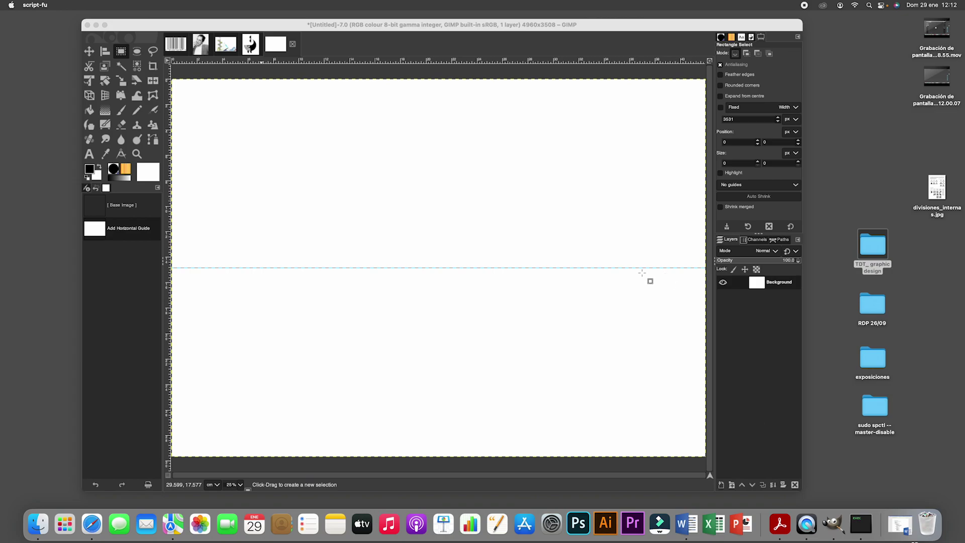
Add a vertical guide by percent at 50% of the blank A3 image
click(182, 27)
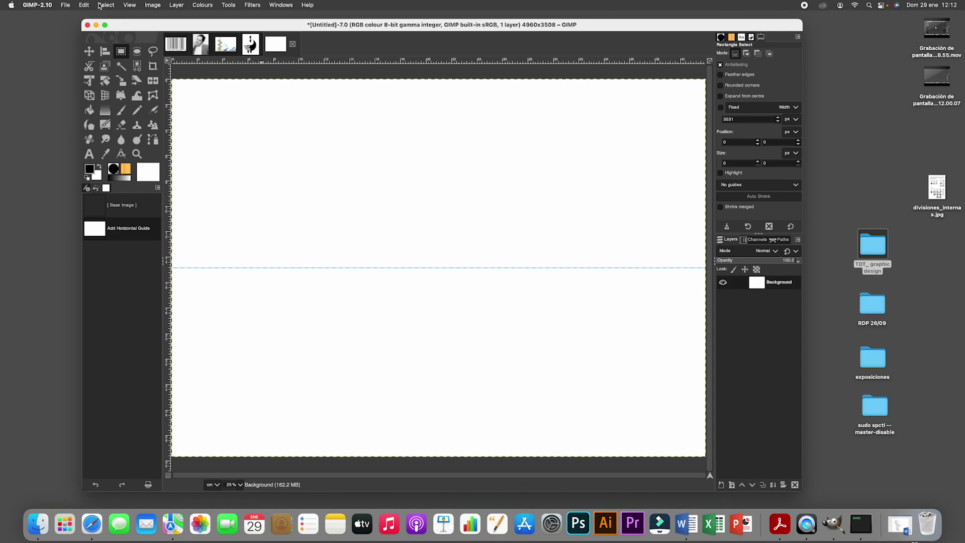
click(152, 5)
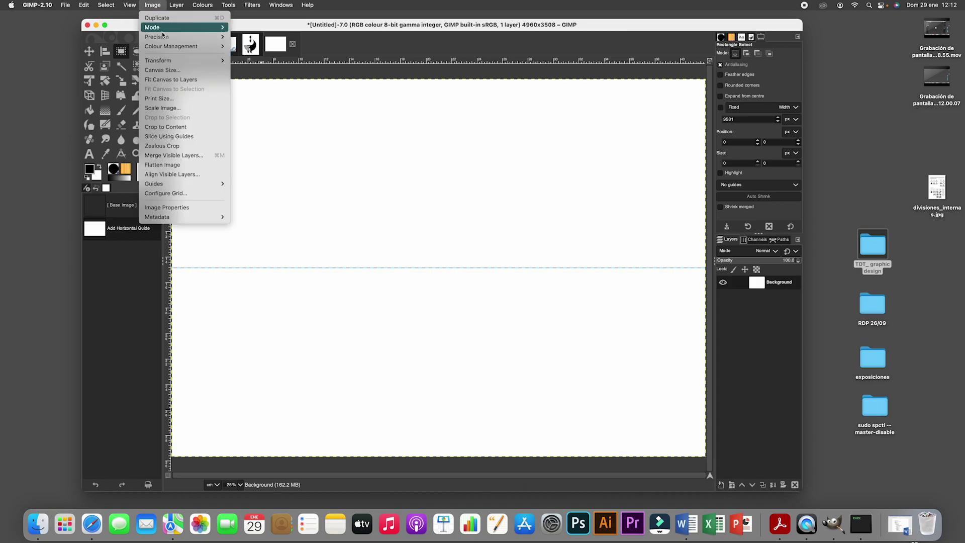
mouse_move(180, 183)
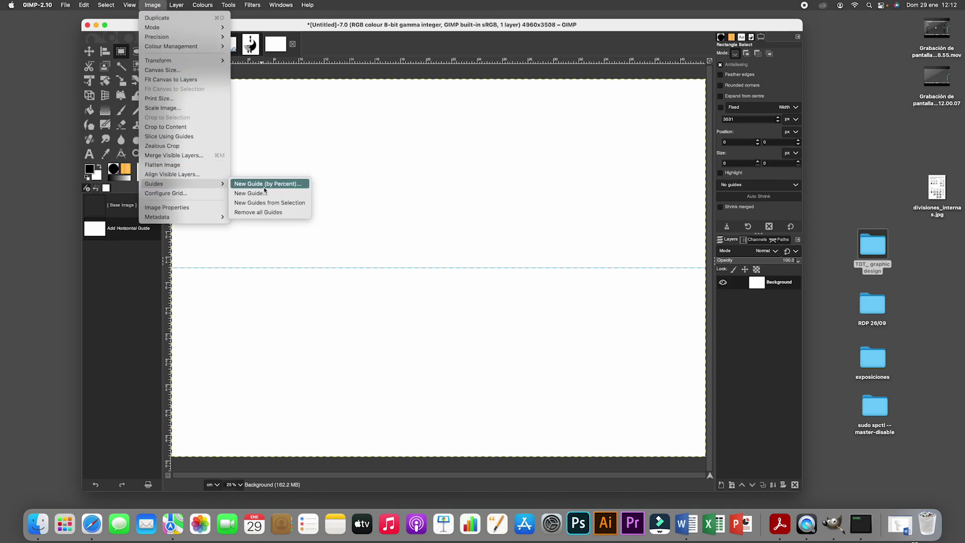
click(236, 184)
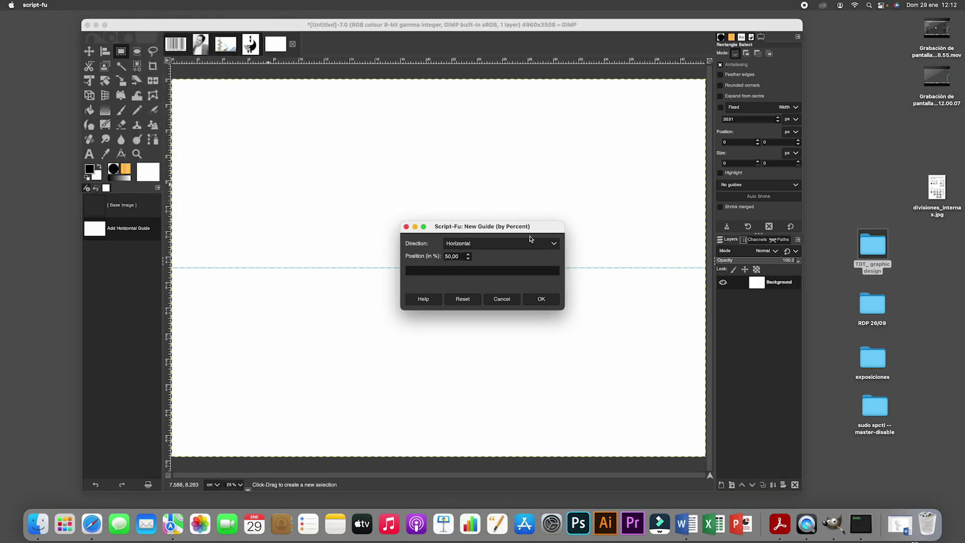
click(554, 245)
click(512, 265)
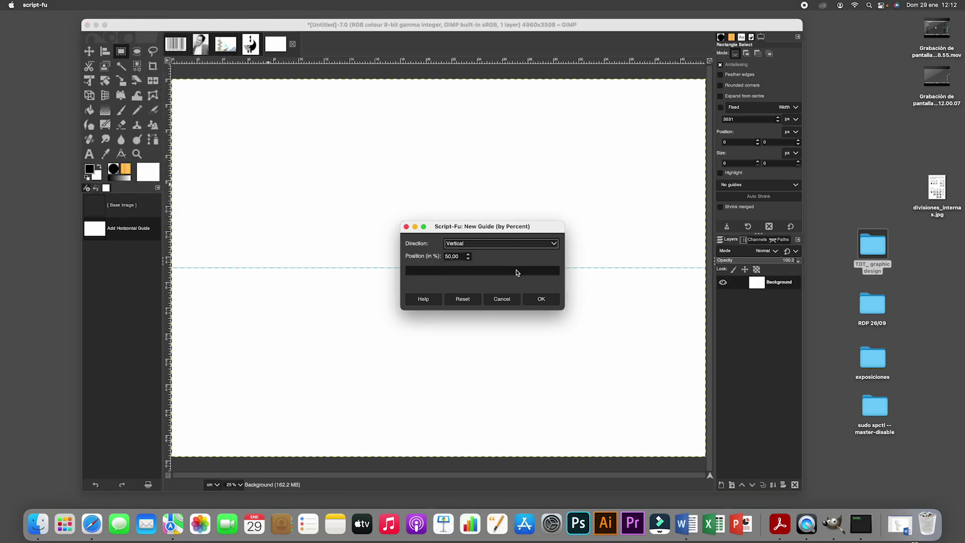
click(540, 300)
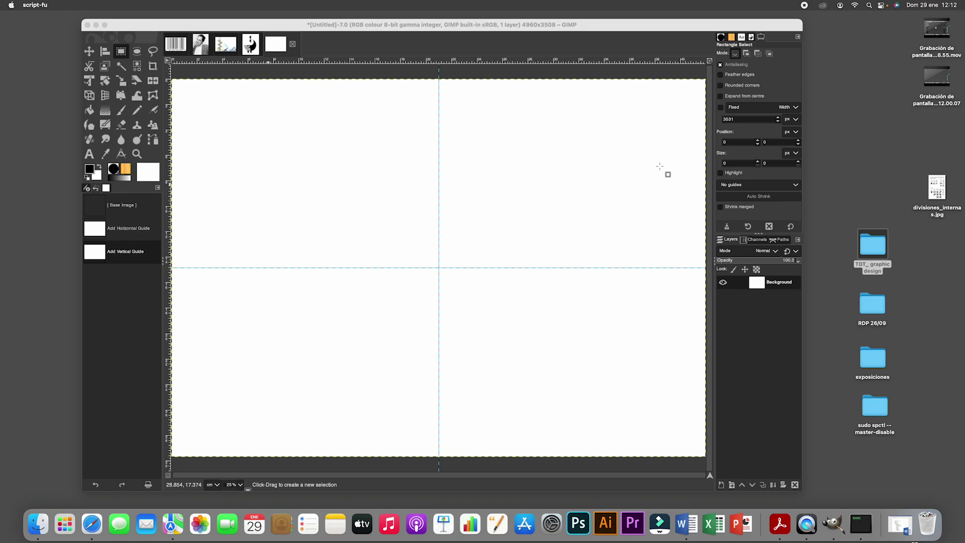
Check the cover dimensions in book_cover_elements copia.pdf from the TDT_ graphic design folder, and close the PDF and the folder
double_click(867, 247)
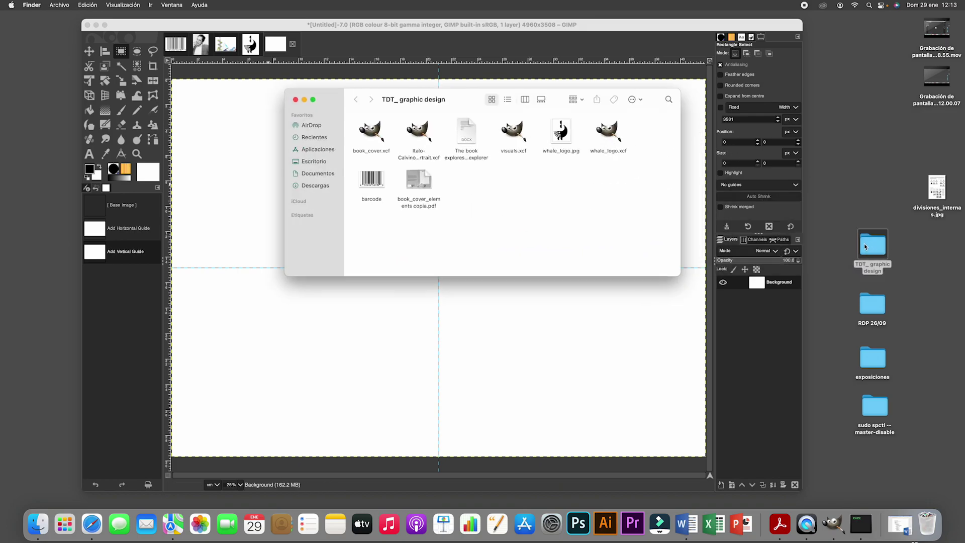
double_click(421, 181)
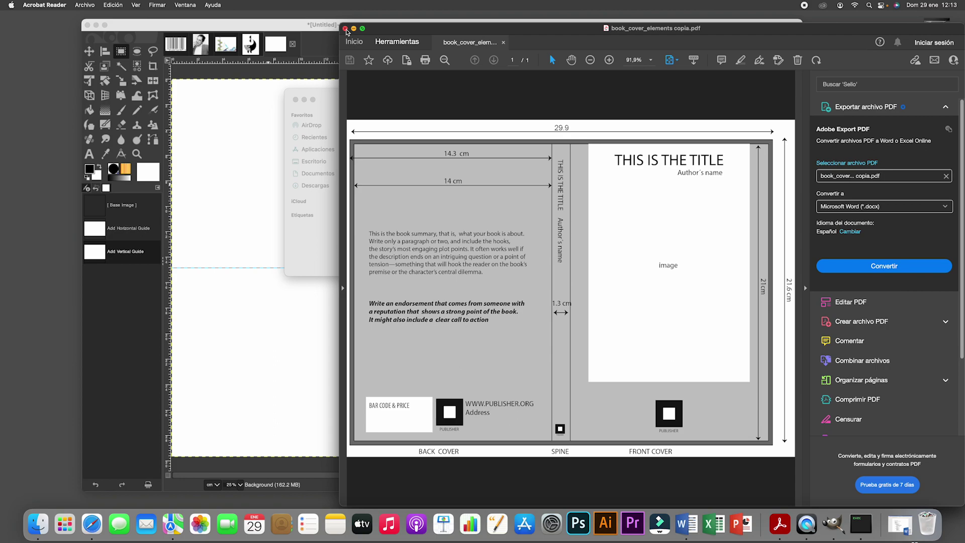
click(346, 32)
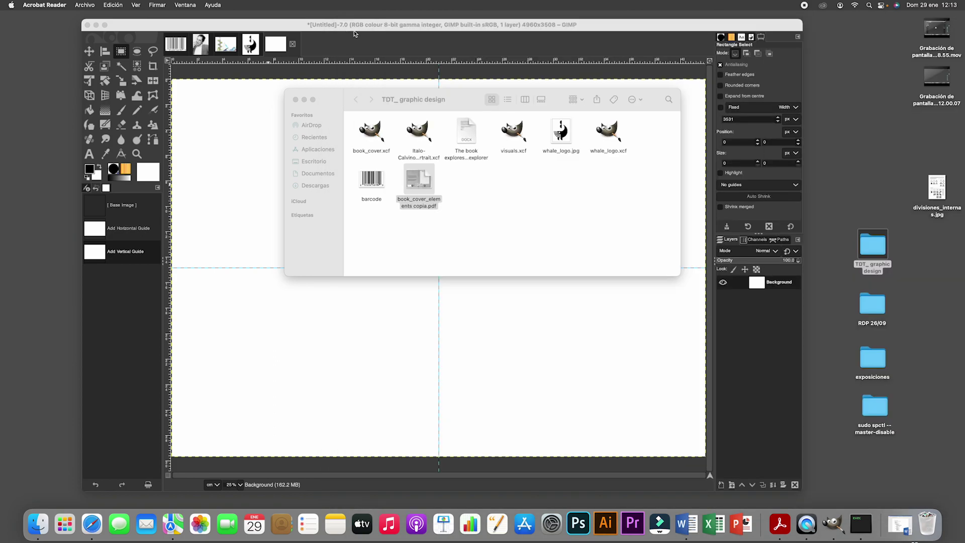
click(295, 100)
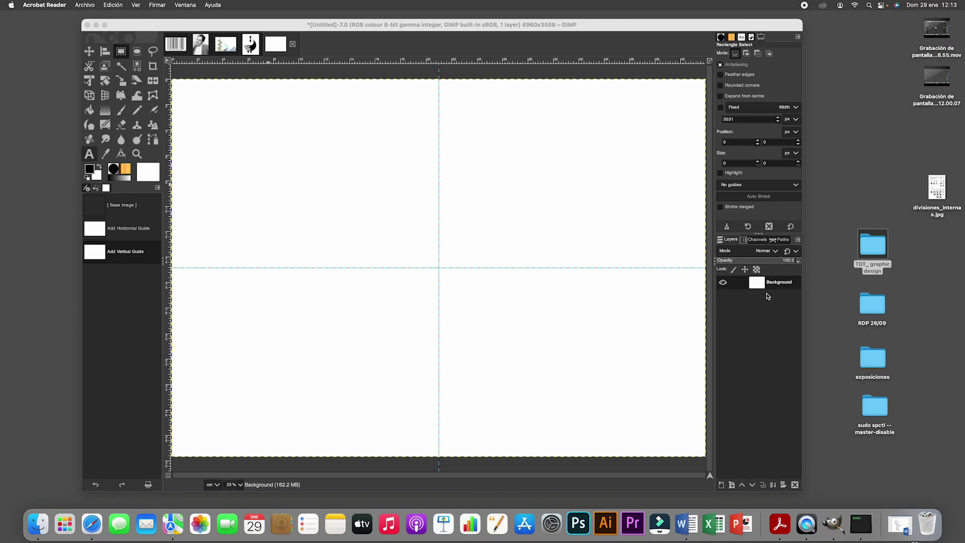
Return to GIMP, draw a rectangular selection about 37.3 × 20 cm across the page, and switch its size units to centimetres
click(781, 287)
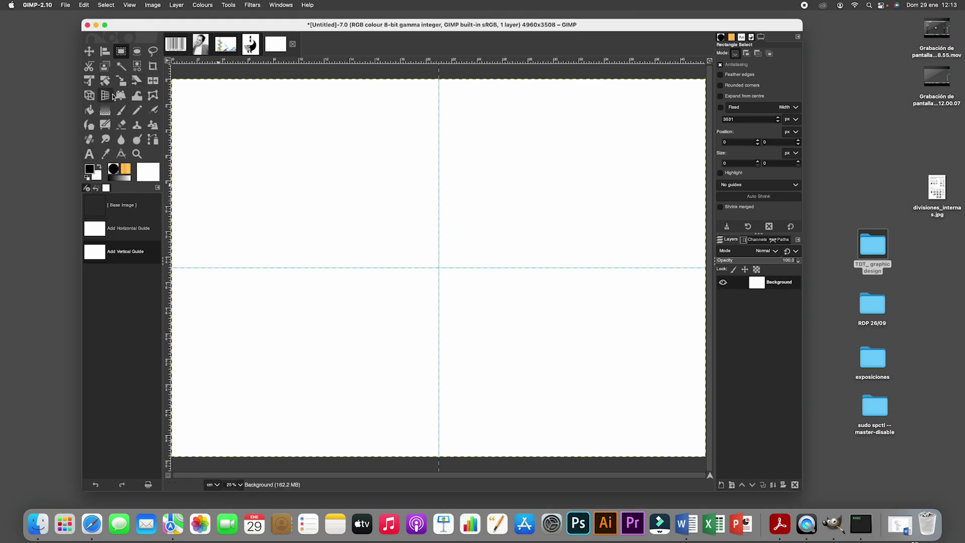
click(121, 52)
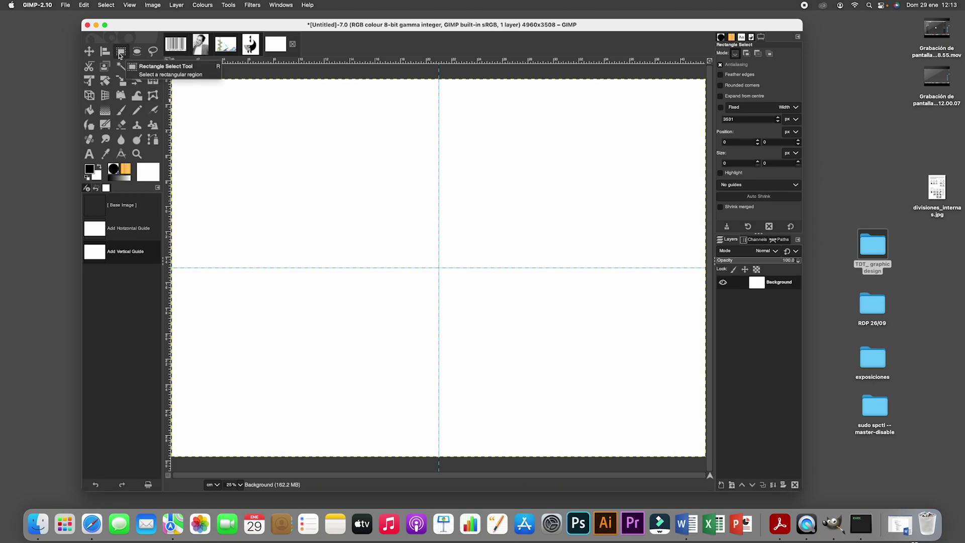
drag(190, 131, 667, 391)
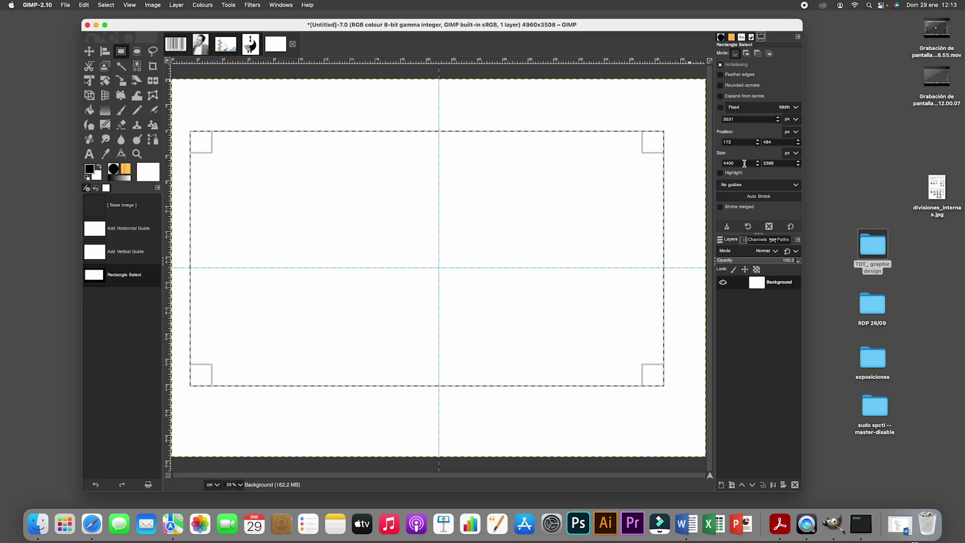
click(793, 153)
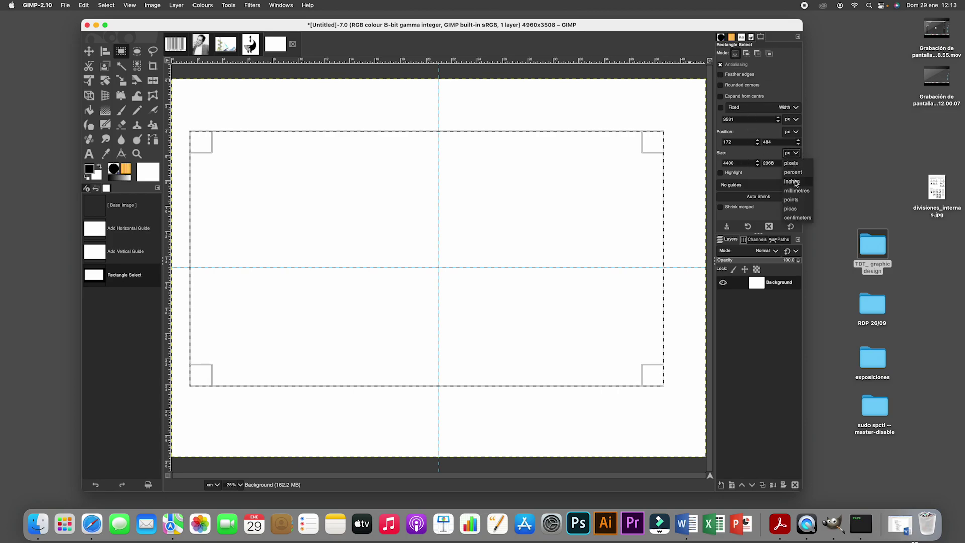
click(795, 218)
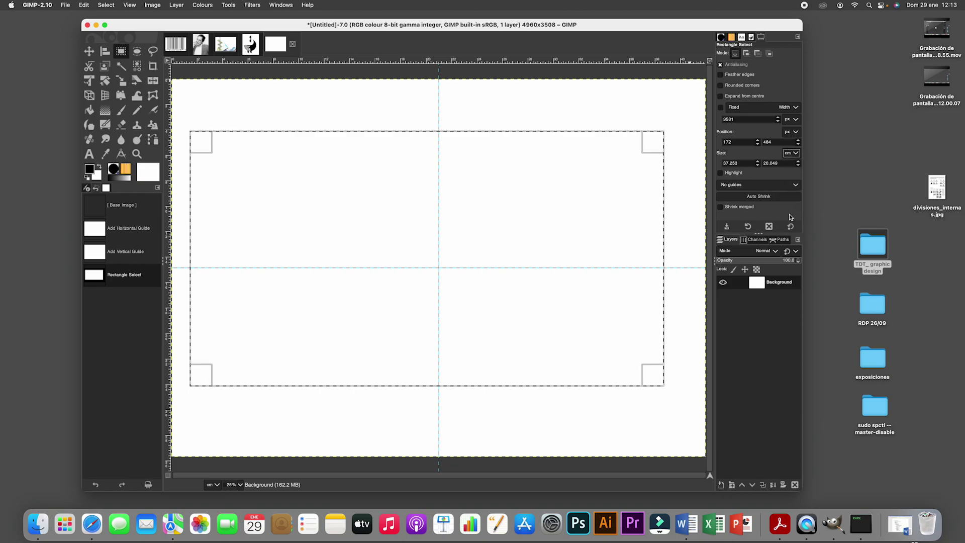
Set the rectangular selection's size to 29.9 cm wide and 21.6 cm high
double_click(741, 163)
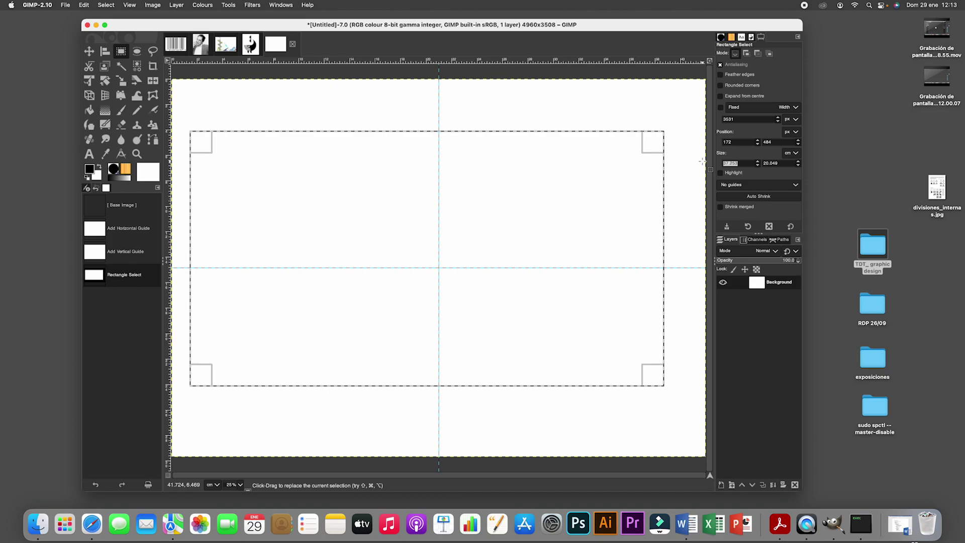
text(29.9)
click(768, 163)
drag(785, 163, 758, 164)
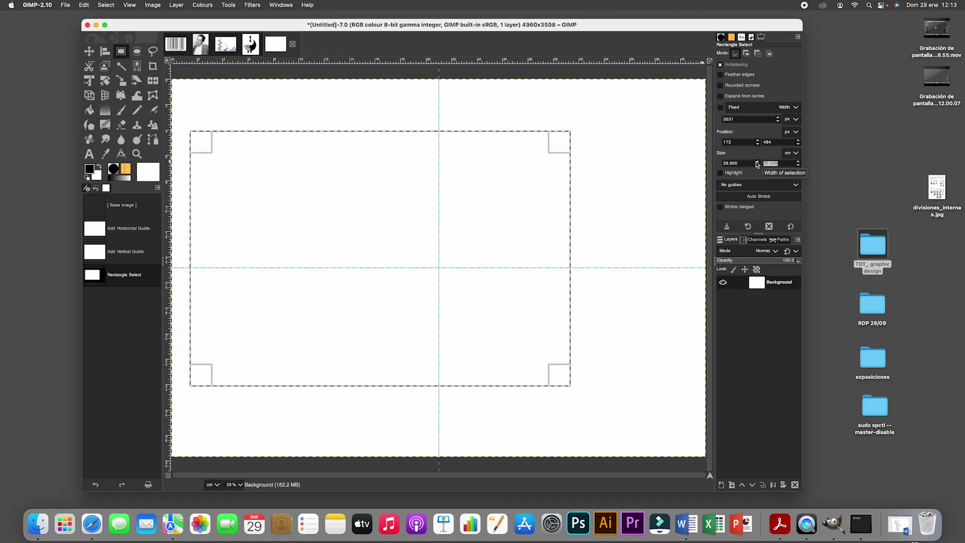
text(21.6)
key(Return)
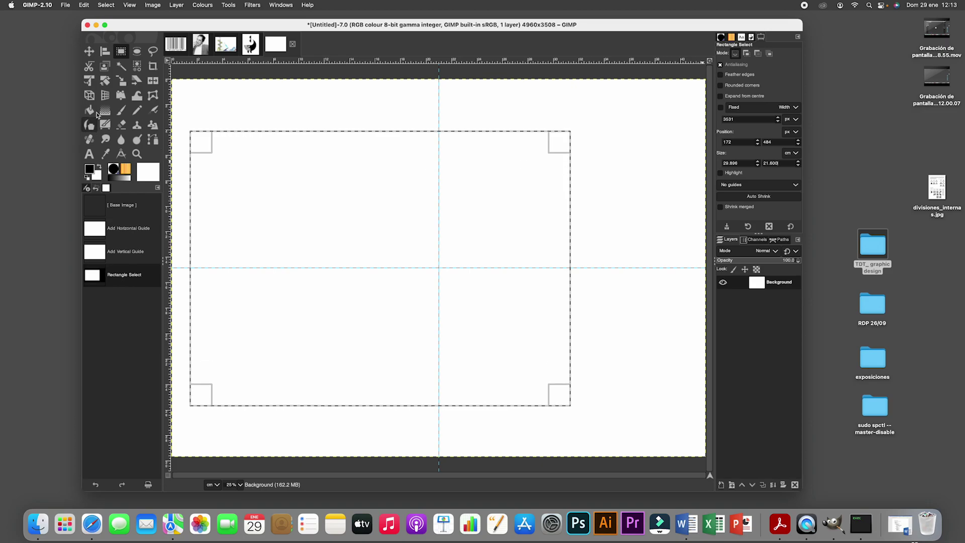
Centre the rectangular selection on the guide intersection and fill it with grey 969595
drag(247, 187, 306, 188)
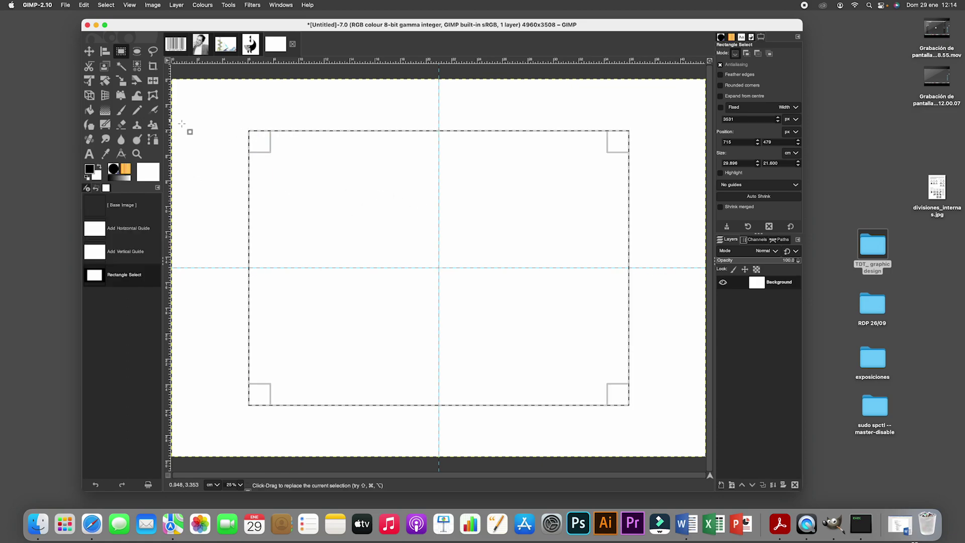
click(90, 170)
drag(56, 144, 8, 136)
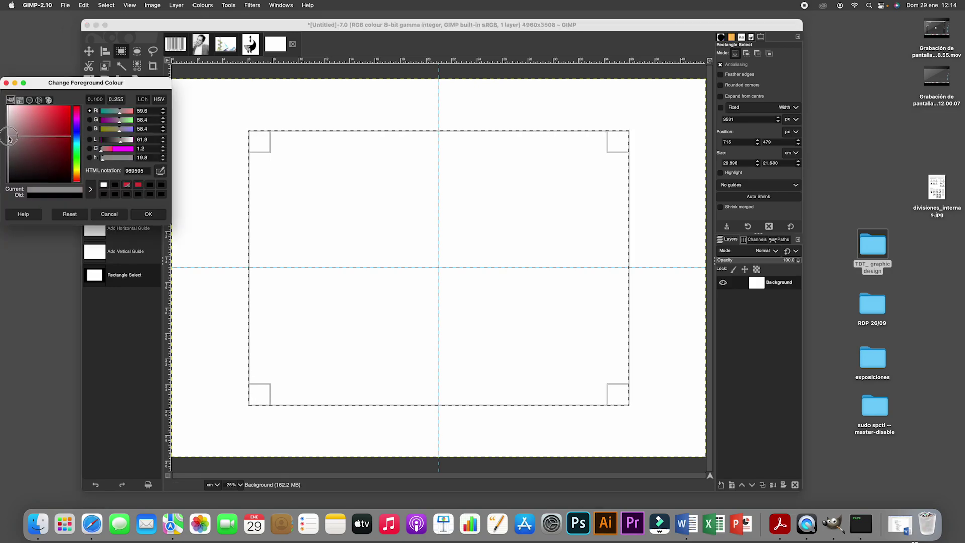
click(148, 215)
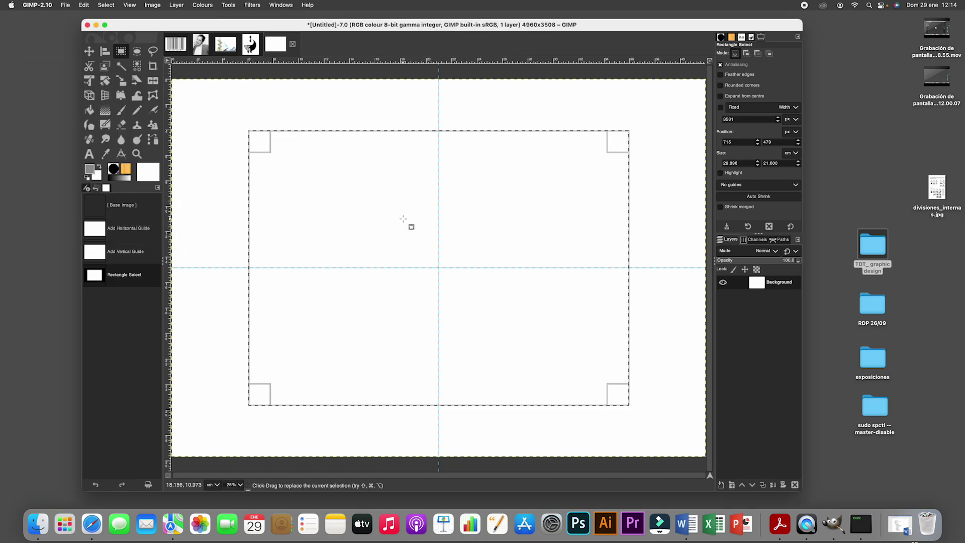
click(90, 111)
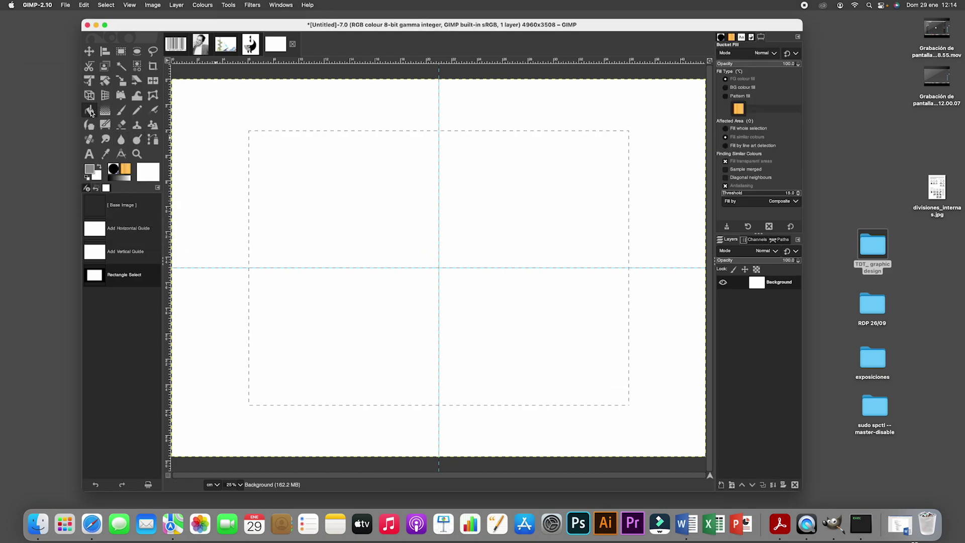
click(350, 193)
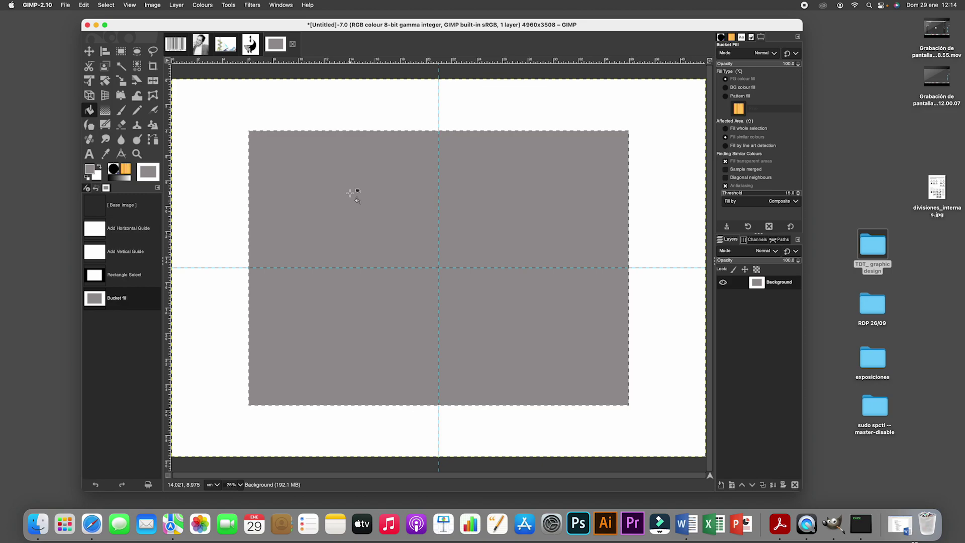
Add a horizontal guide about 0.2 cm inside the grey rectangle's top edge and a vertical guide about 0.2 cm inside its left edge
click(137, 153)
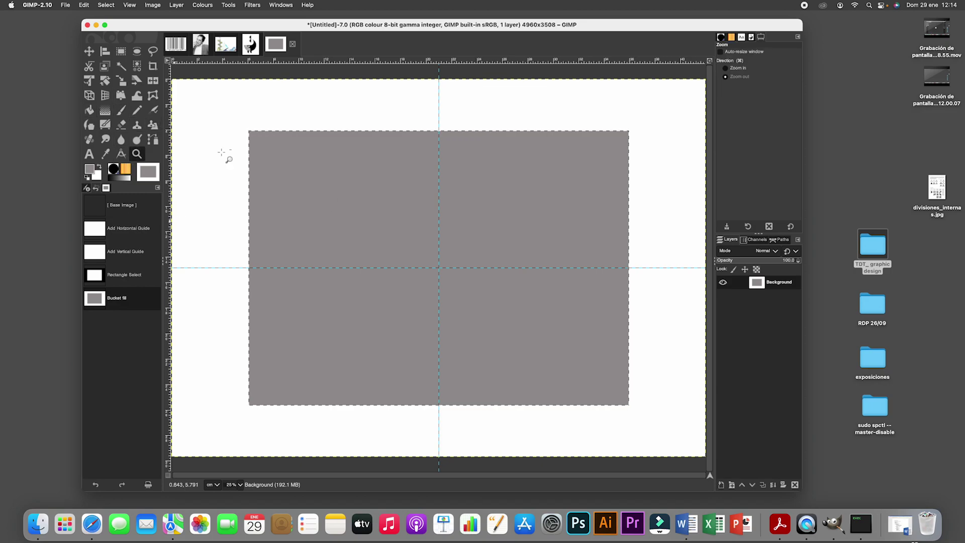
click(369, 164)
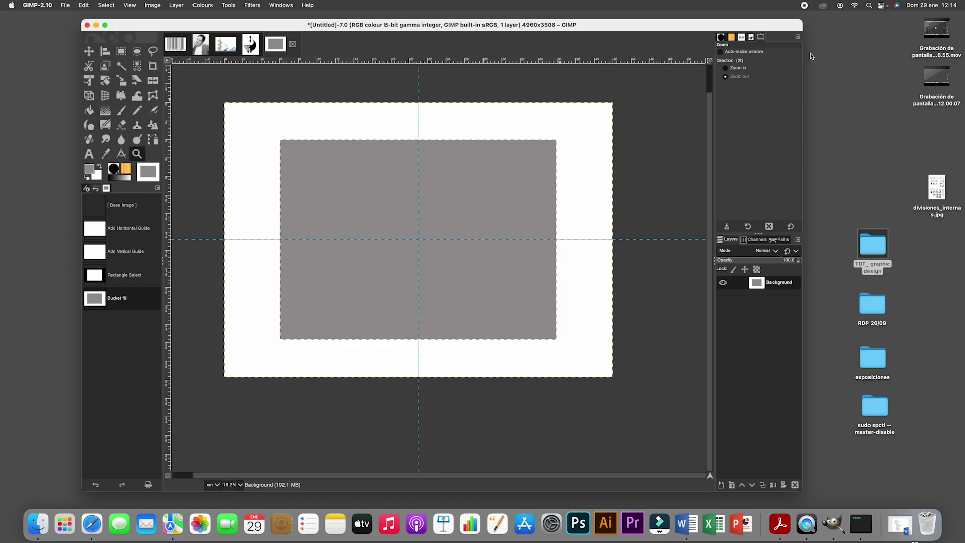
click(725, 68)
click(358, 162)
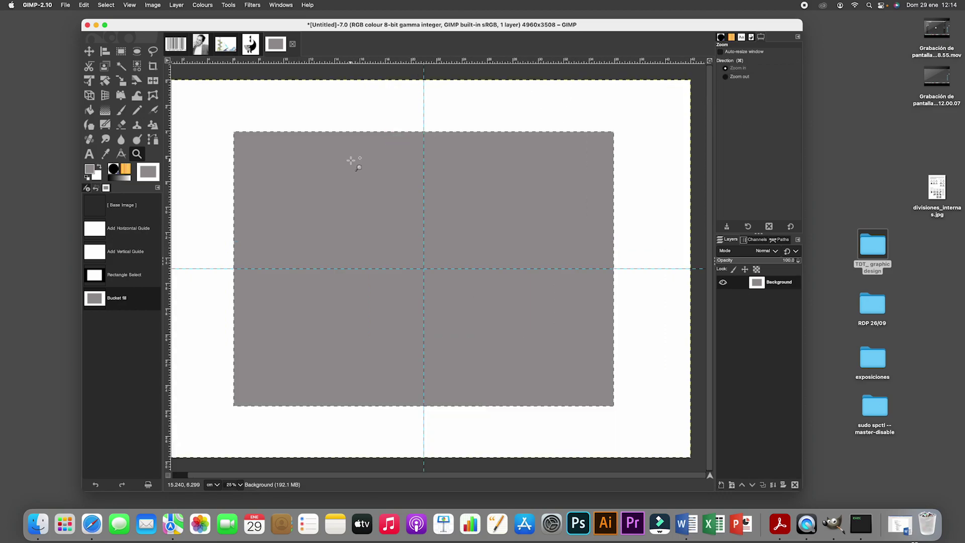
click(351, 161)
click(353, 161)
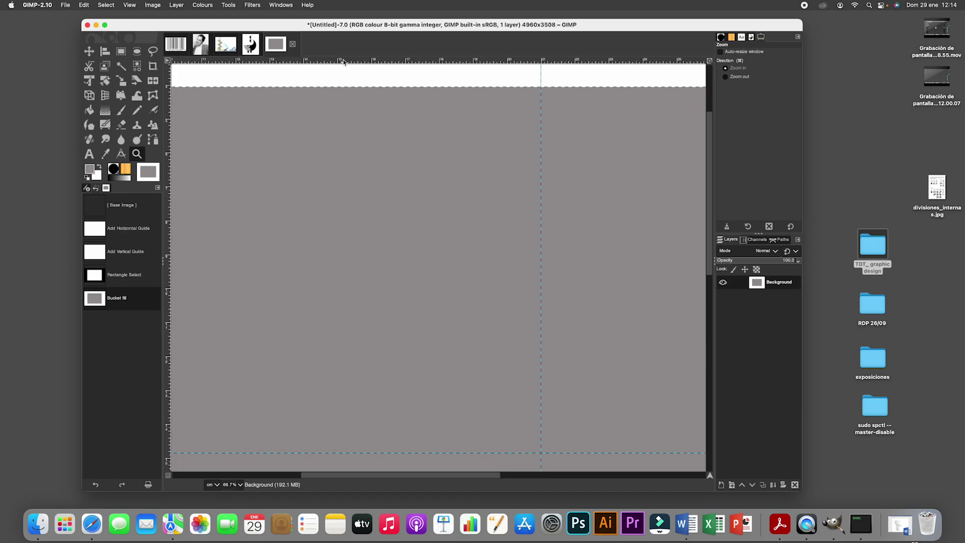
drag(356, 62, 344, 95)
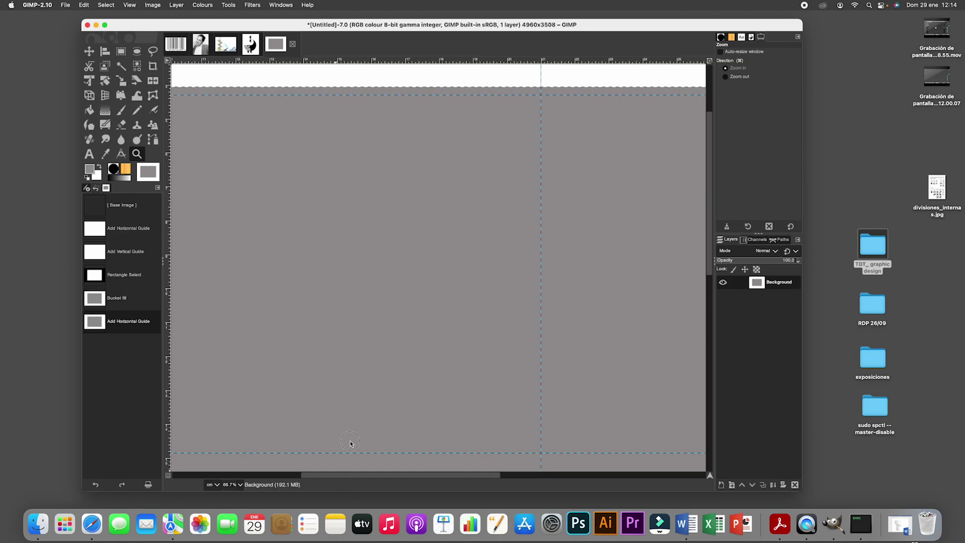
scroll(350, 443, left, 10)
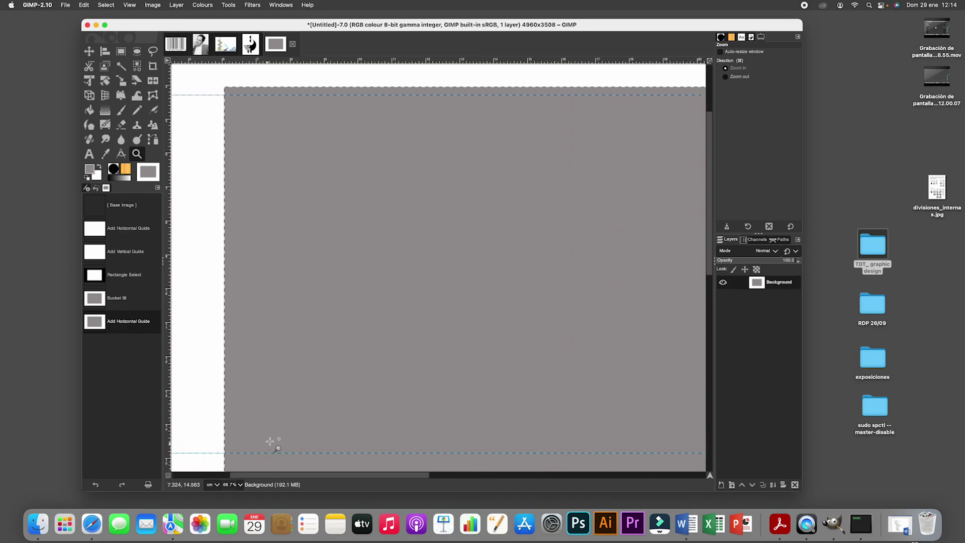
drag(166, 265, 233, 268)
Add a horizontal guide about 0.2 cm inside the grey rectangle's bottom edge and a vertical guide about 0.2 cm inside its right edge
scroll(483, 415, down, 5)
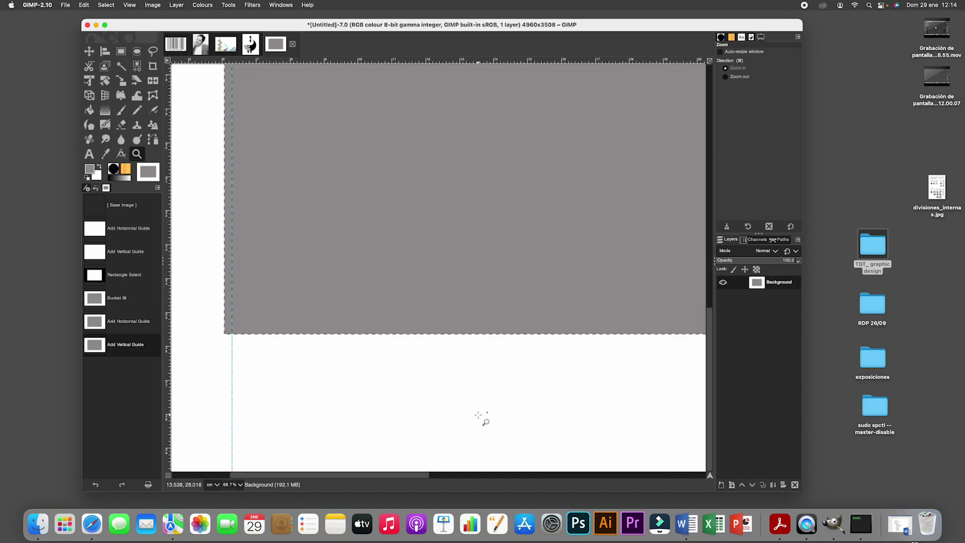
drag(320, 61, 325, 326)
drag(388, 476, 642, 474)
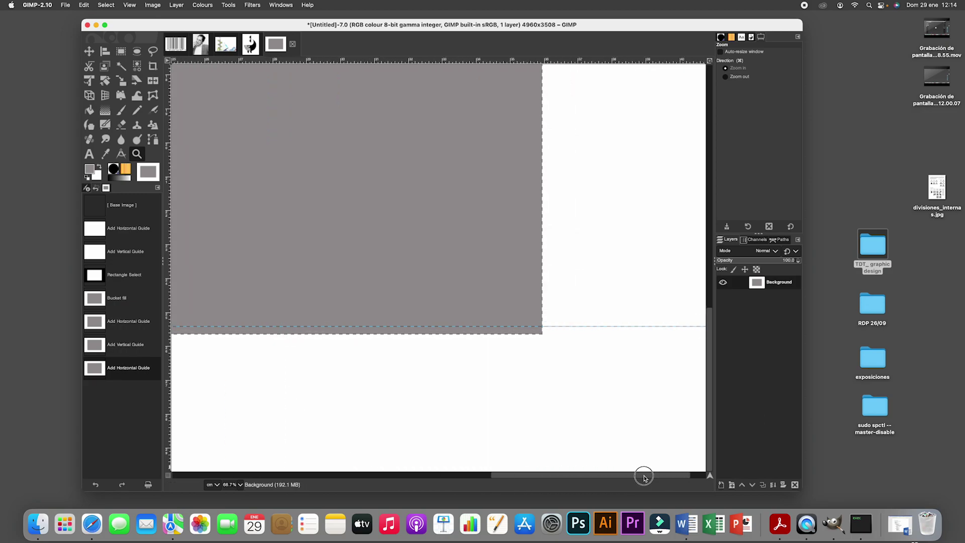
drag(169, 277, 534, 326)
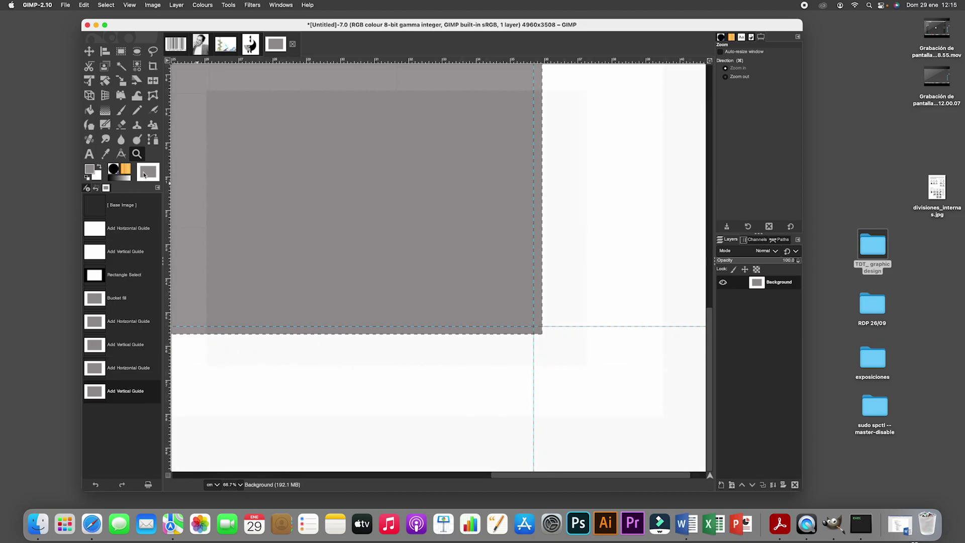
scroll(439, 209, down, 5)
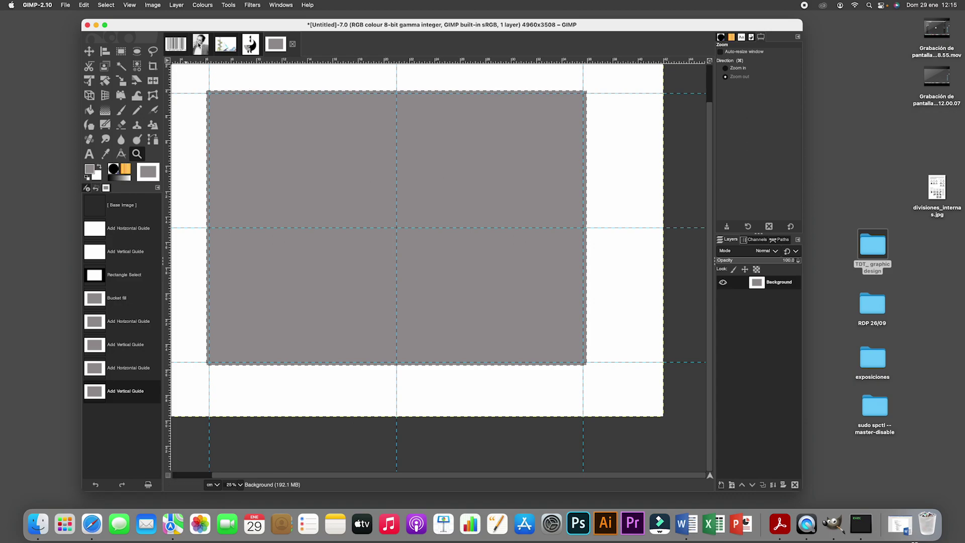
Look through the open source images, including visuals and barcode, and return to the cover layout
click(225, 45)
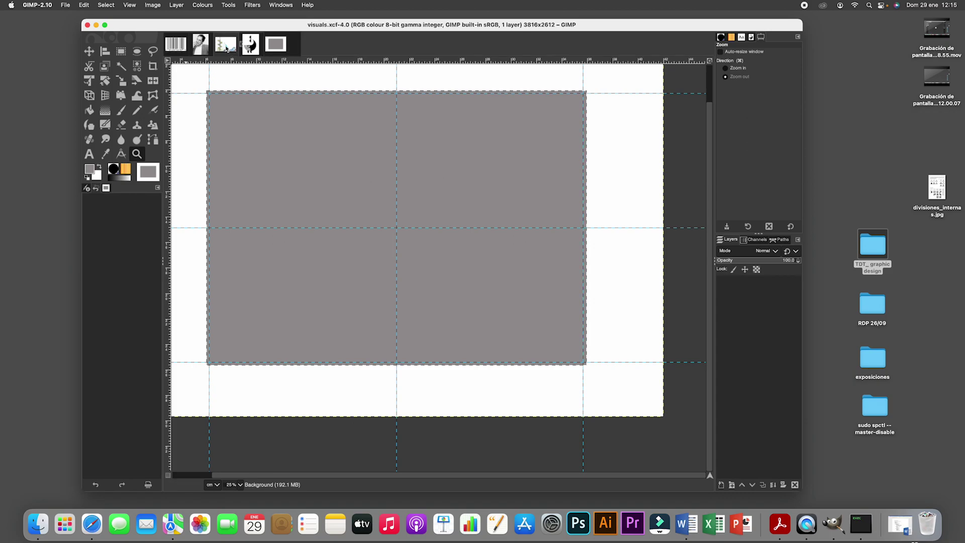
click(250, 45)
click(176, 45)
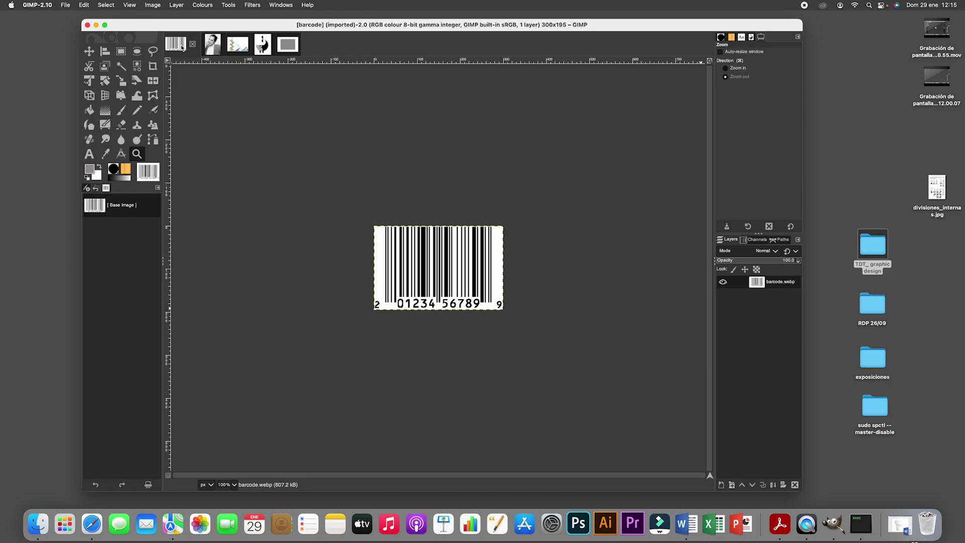
click(288, 44)
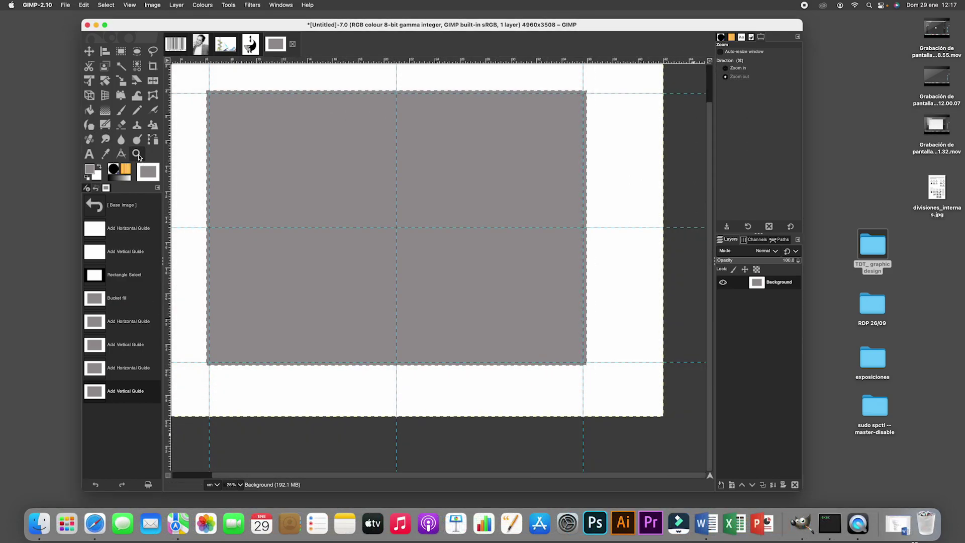
Add two vertical spine guides to the cover layout, one about 0.7 cm on each side of the centre guide
click(727, 68)
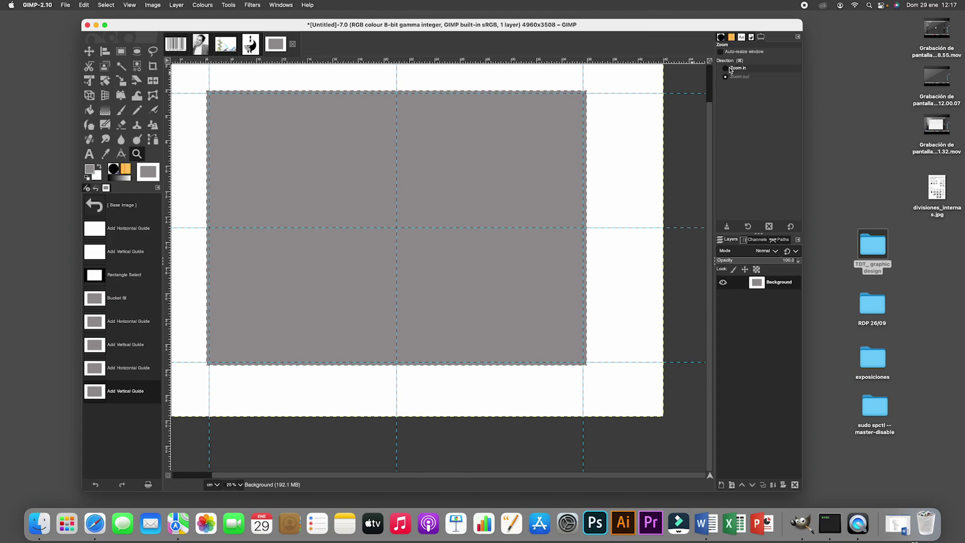
click(400, 117)
click(401, 112)
click(402, 108)
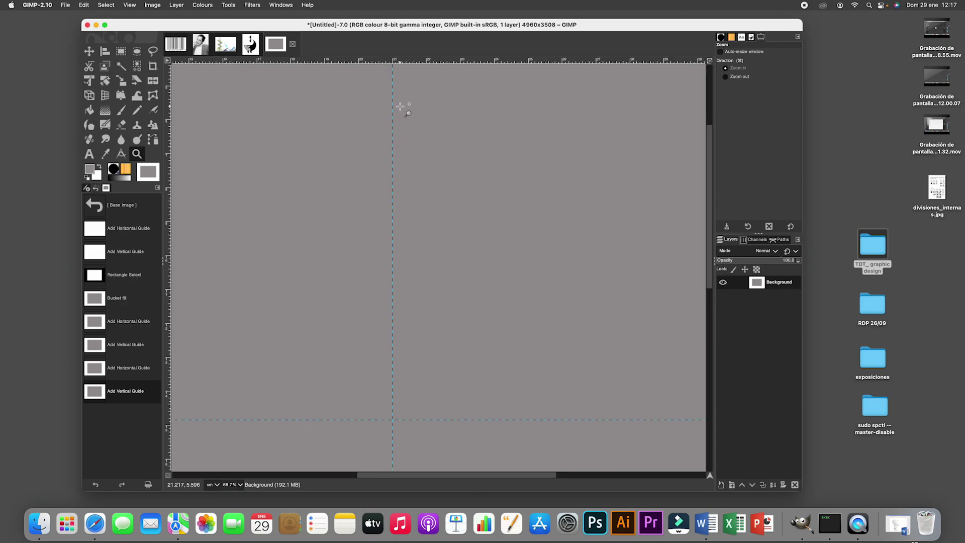
scroll(403, 107, up, 5)
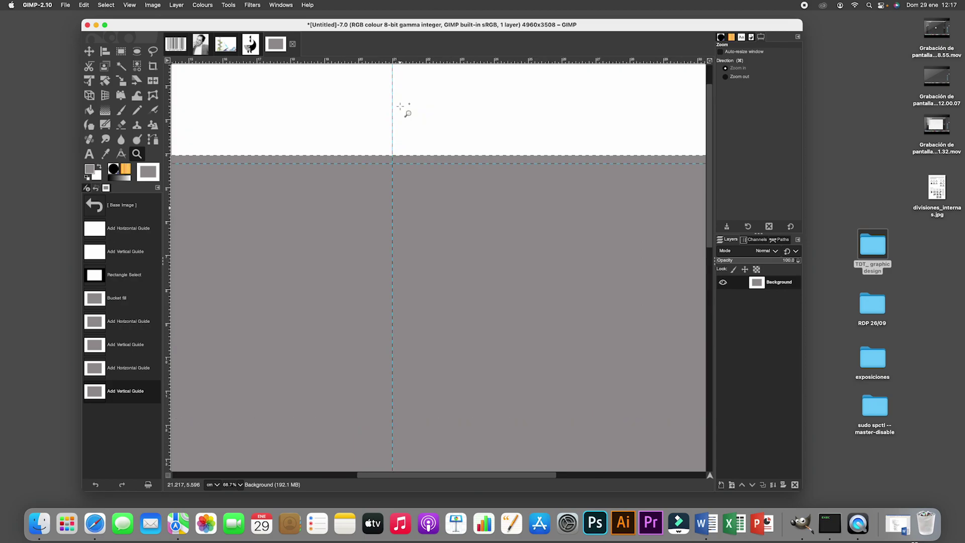
click(403, 241)
click(403, 241)
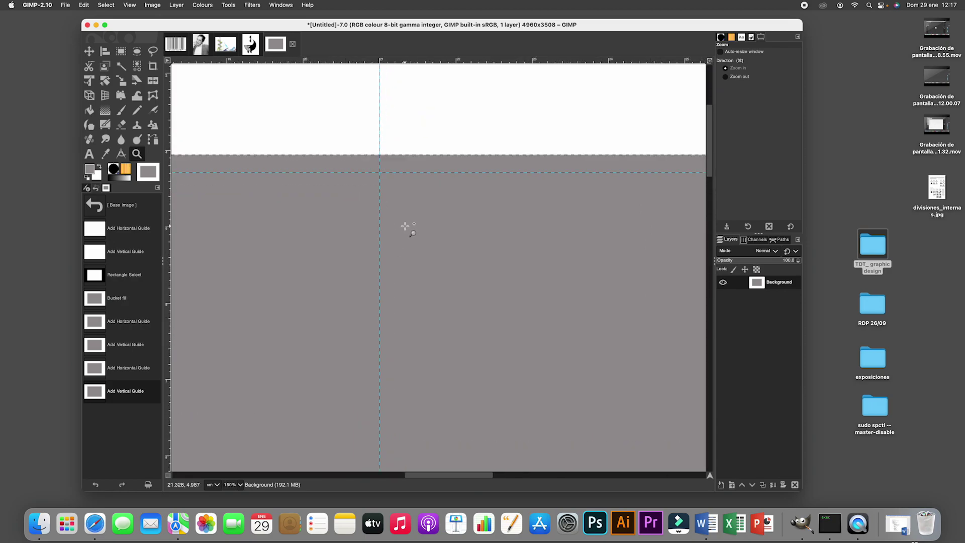
click(411, 240)
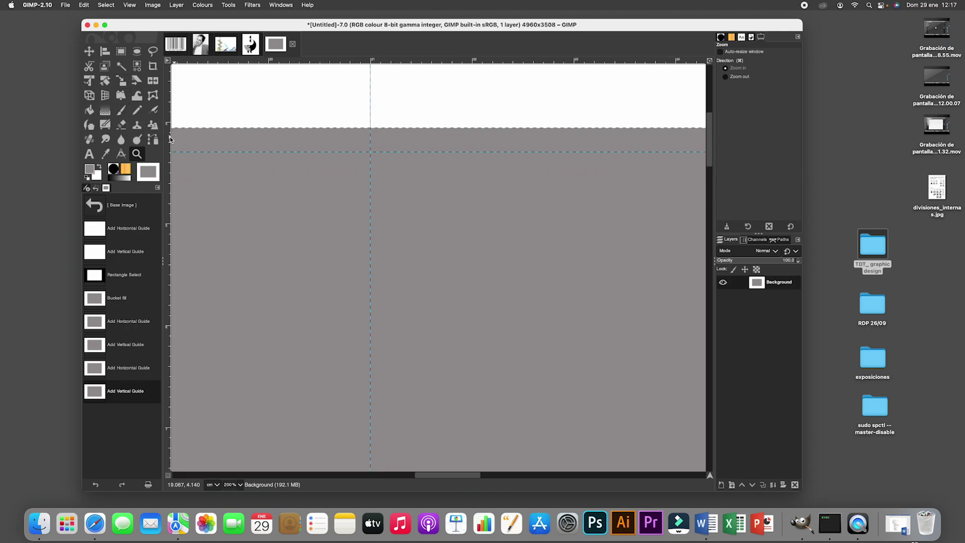
drag(167, 140, 442, 159)
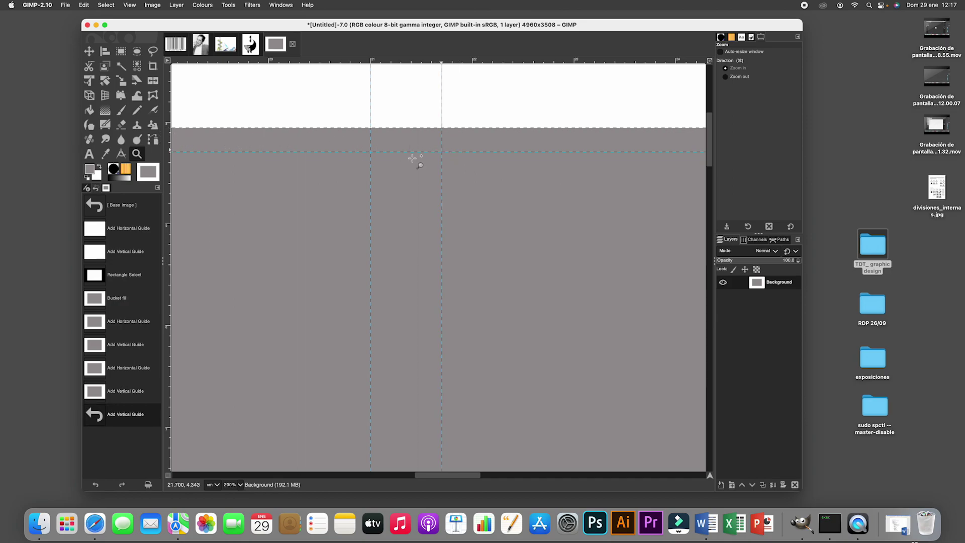
drag(168, 158, 300, 162)
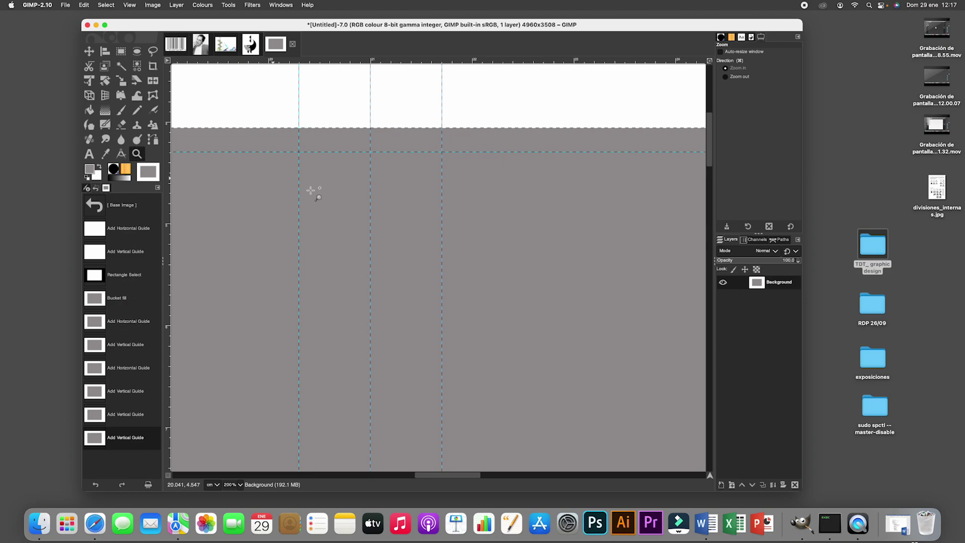
Clear the selection around the grey cover rectangle
key(super)
super+click(503, 249)
super+click(502, 248)
super+click(502, 249)
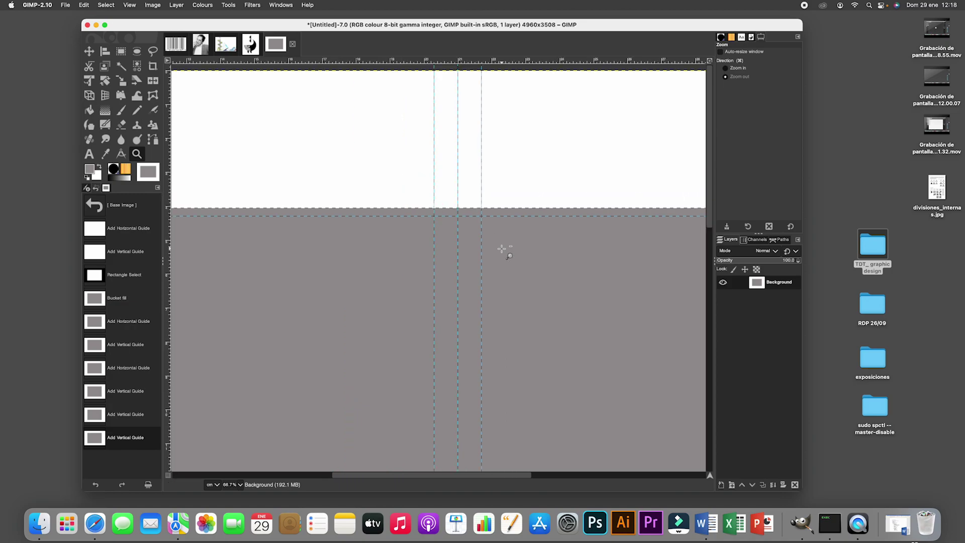
super+click(503, 249)
super+click(503, 249)
scroll(506, 261, down, 2)
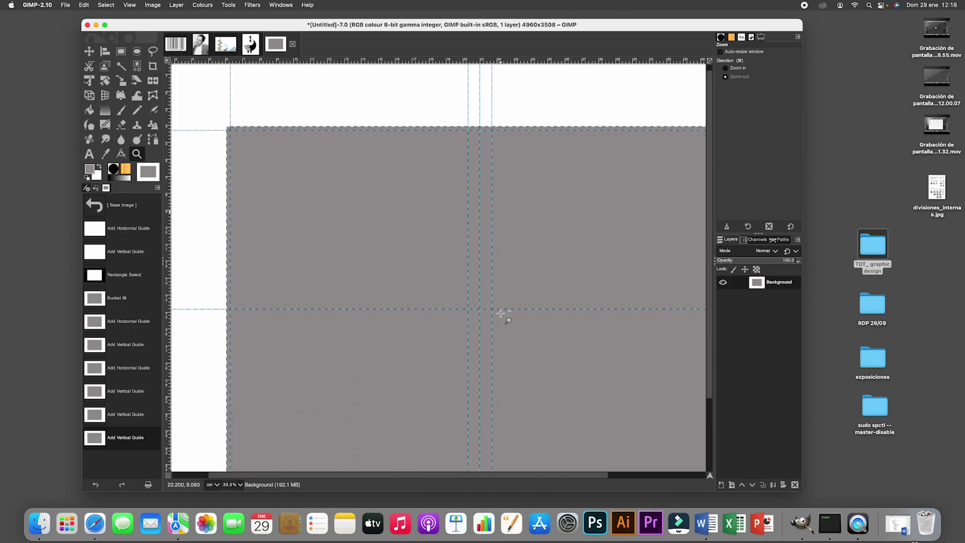
scroll(502, 315, up, 1)
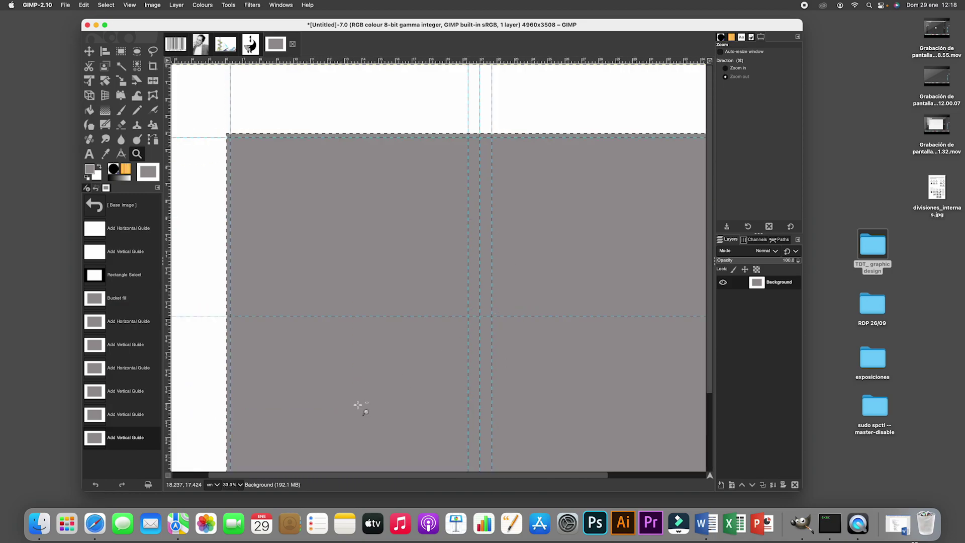
click(516, 353)
click(515, 352)
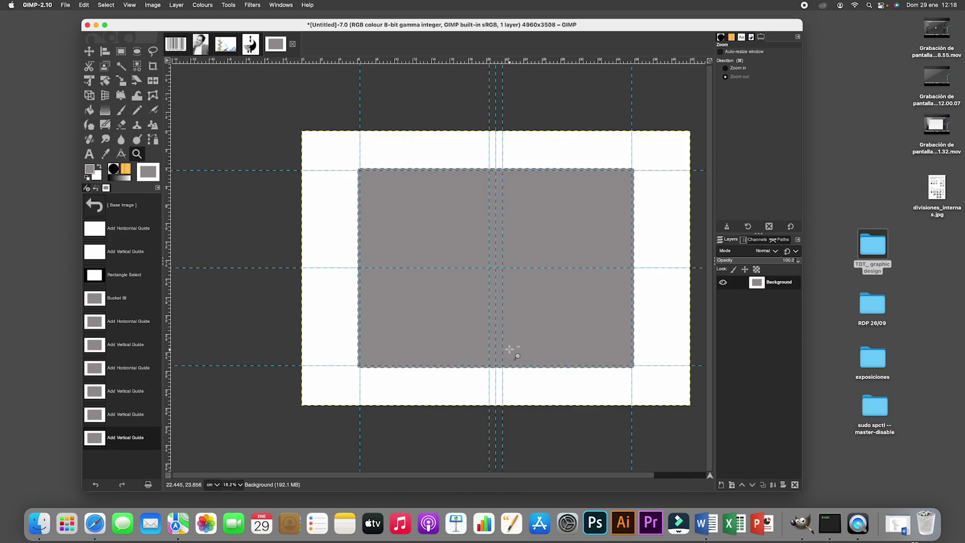
scroll(512, 340, right, 2)
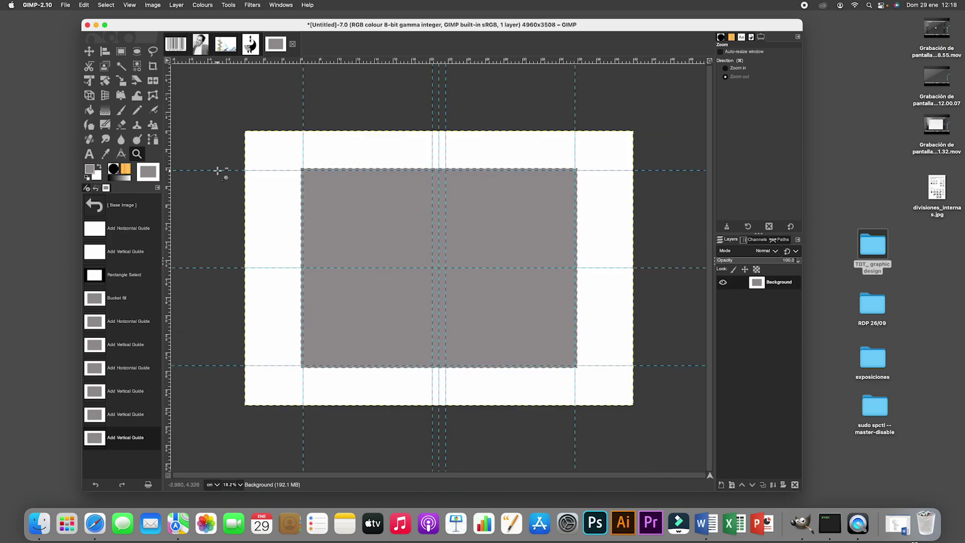
click(112, 5)
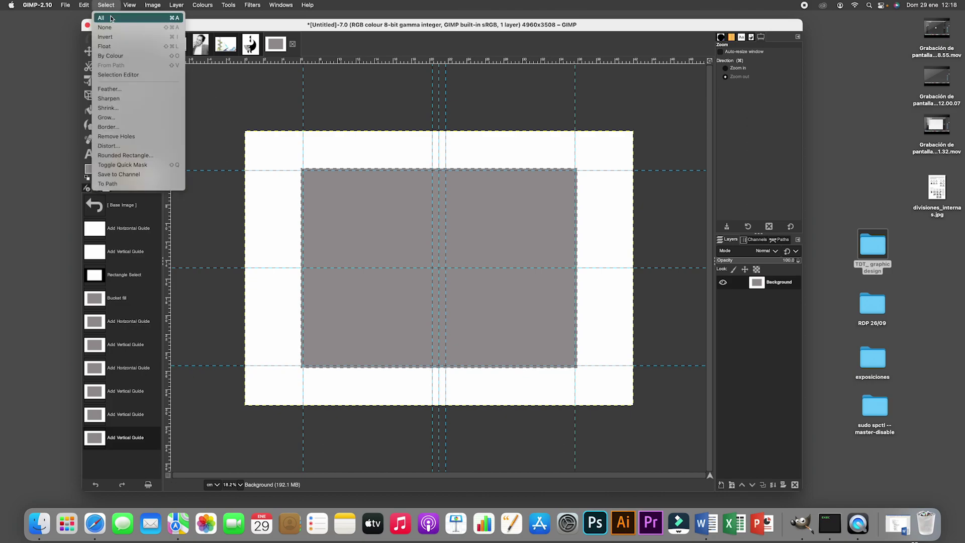
click(105, 28)
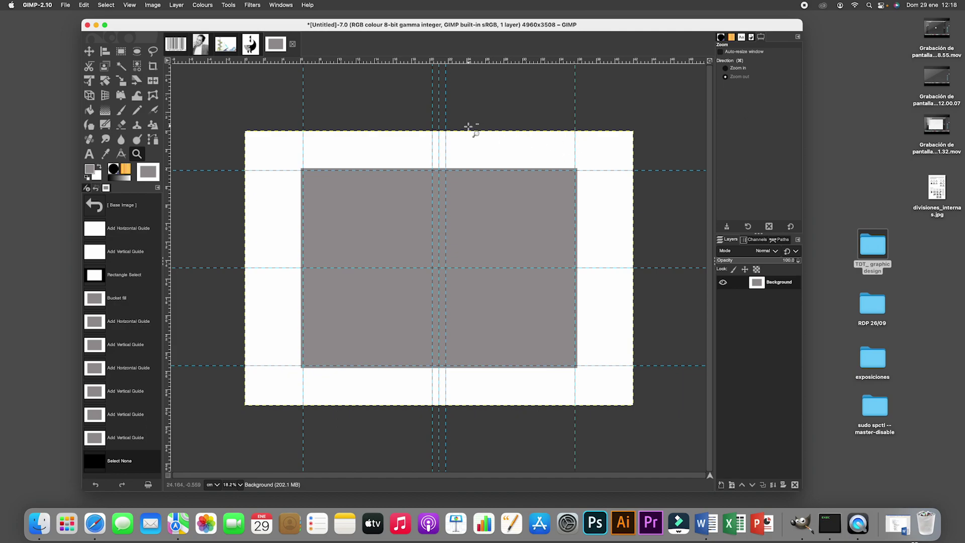
In the visuals.xcf image, draw a full-height rectangular selection about 51.4 × 92.3 cm around the red tower with trees
click(227, 48)
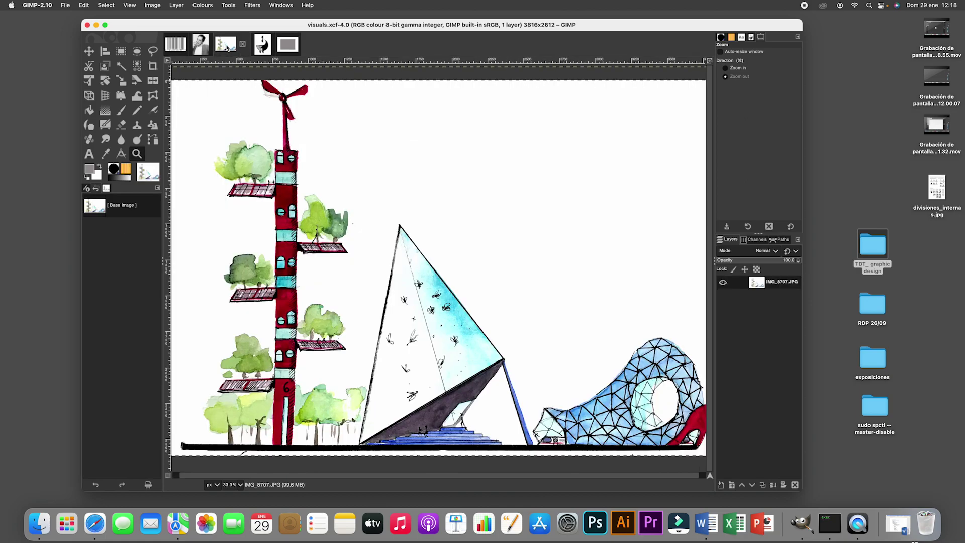
click(121, 51)
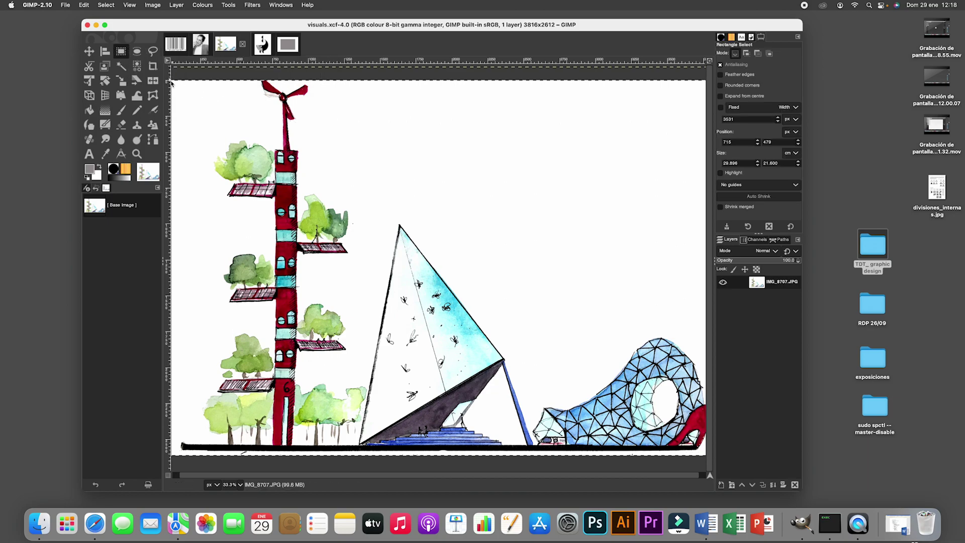
drag(179, 80, 381, 457)
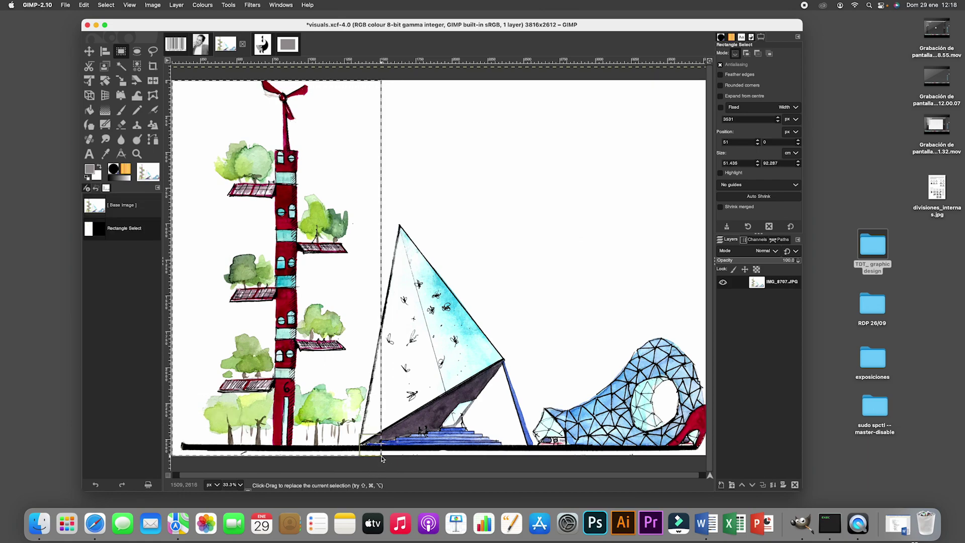
Copy the selected tower artwork from visuals.xcf and paste it into the cover layout as a new layer
click(84, 6)
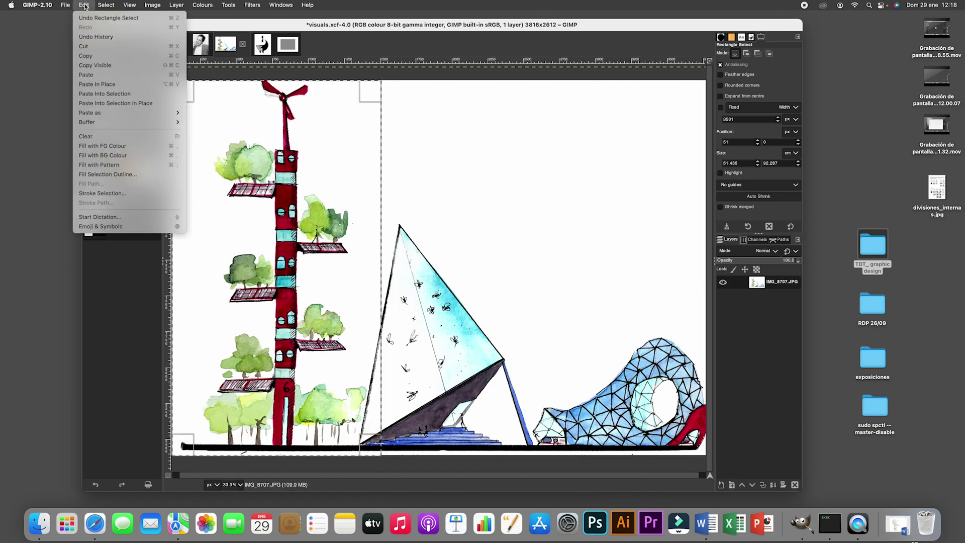
click(101, 56)
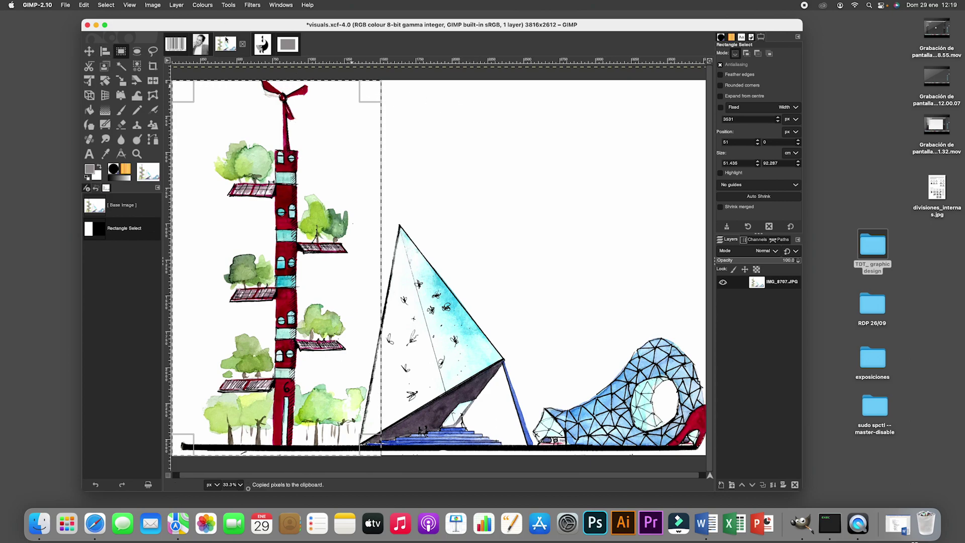
click(288, 46)
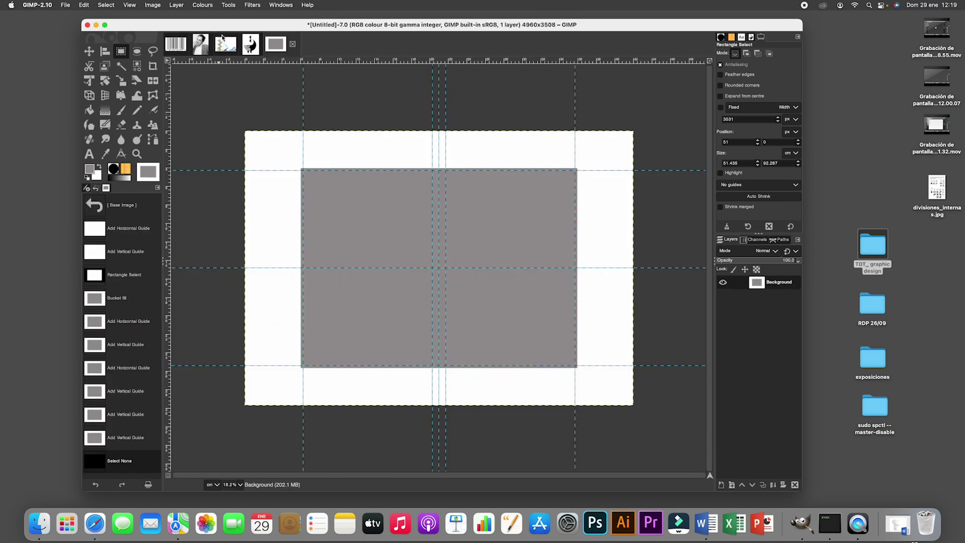
click(84, 5)
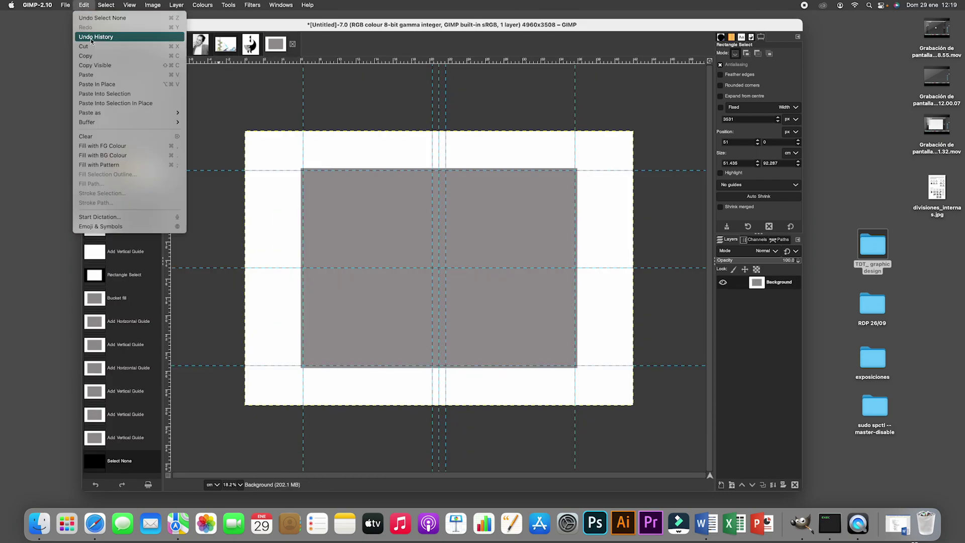
mouse_move(172, 117)
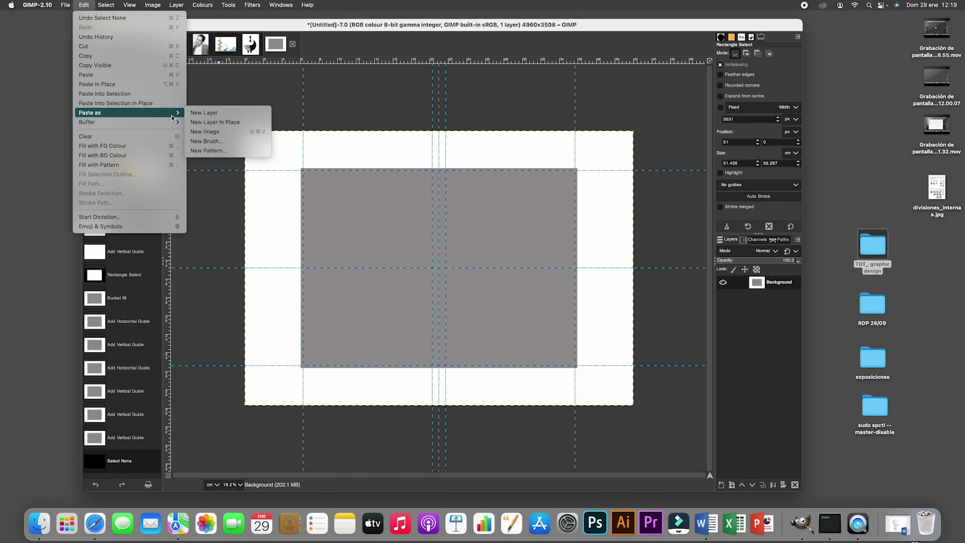
click(205, 119)
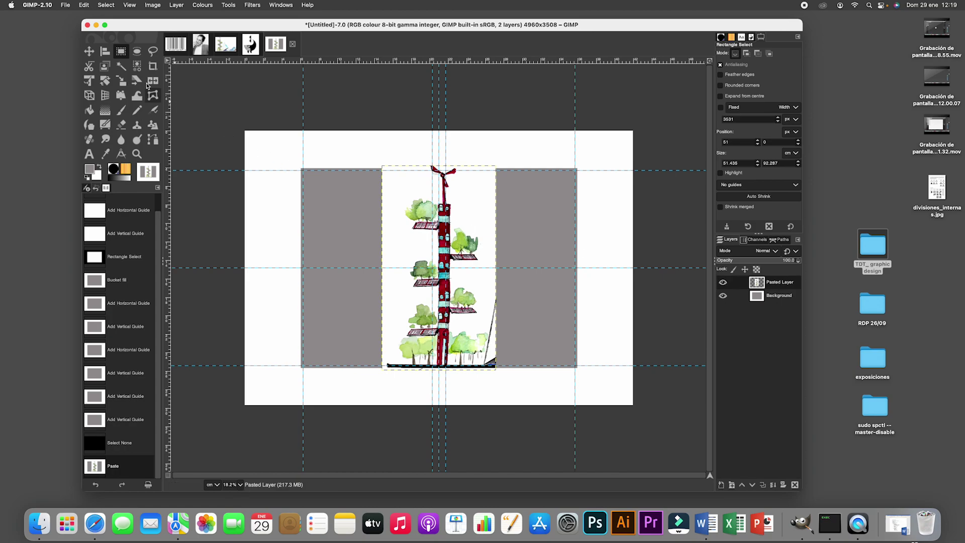
Move the pasted tower layer onto the front cover against the outer vertical guide and rename it "Illustration front cover"
click(90, 53)
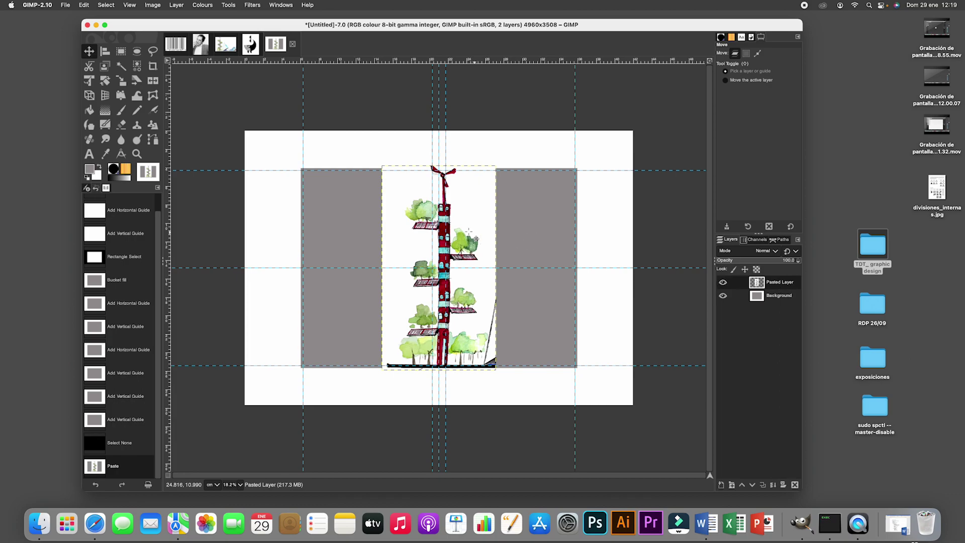
drag(471, 233, 550, 232)
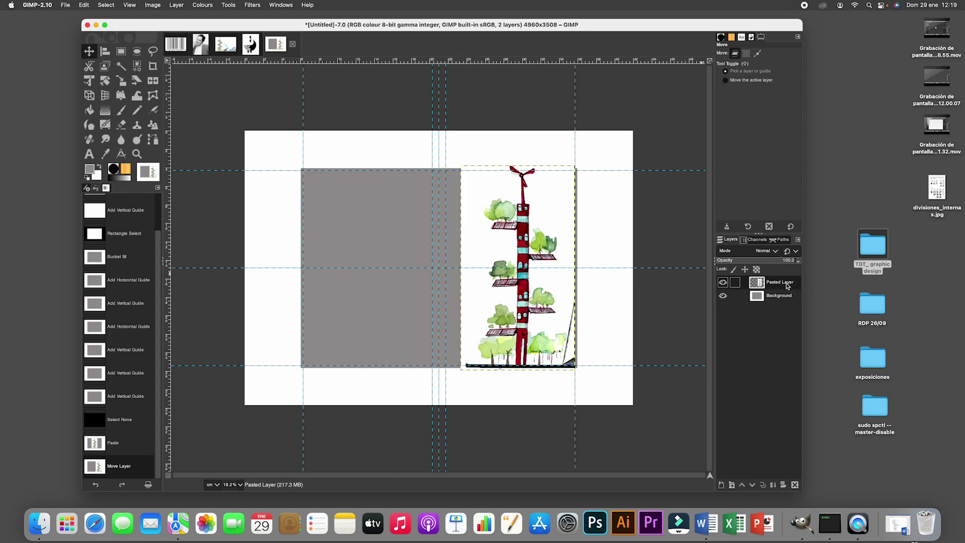
right_click(787, 285)
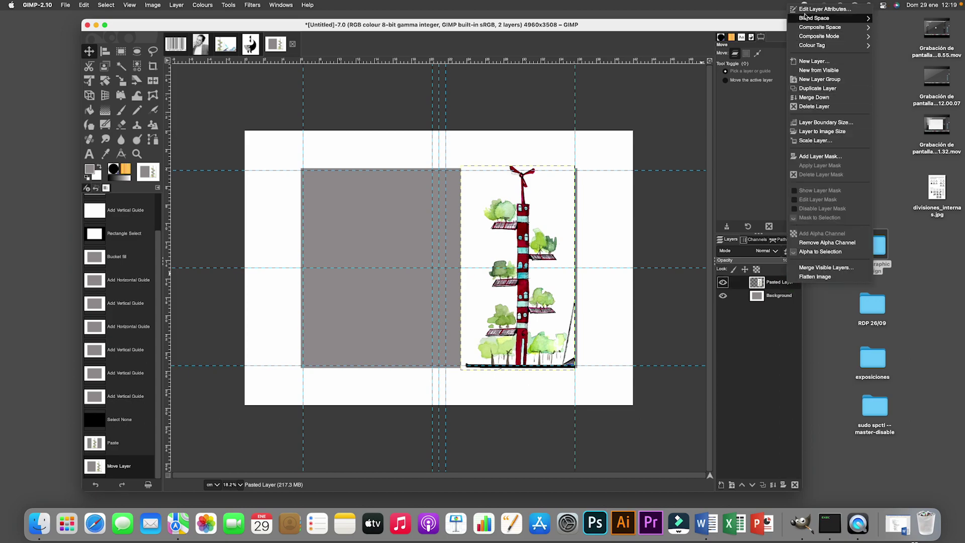
click(807, 9)
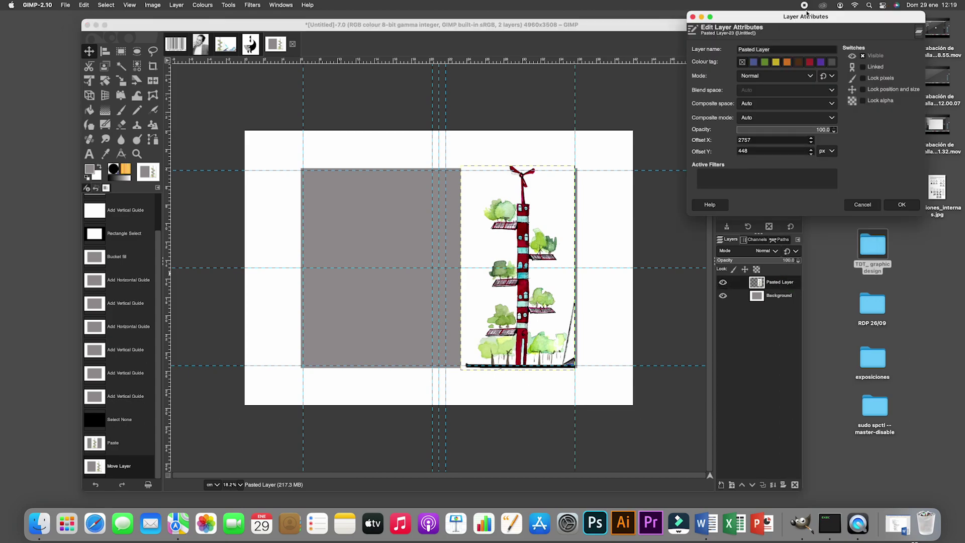
drag(778, 49, 729, 48)
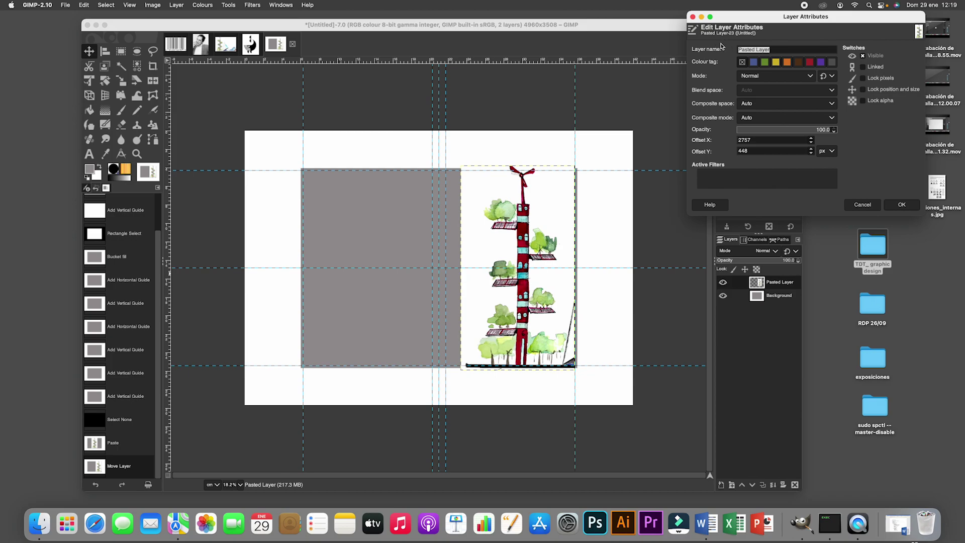
key(BackSpace)
click(902, 204)
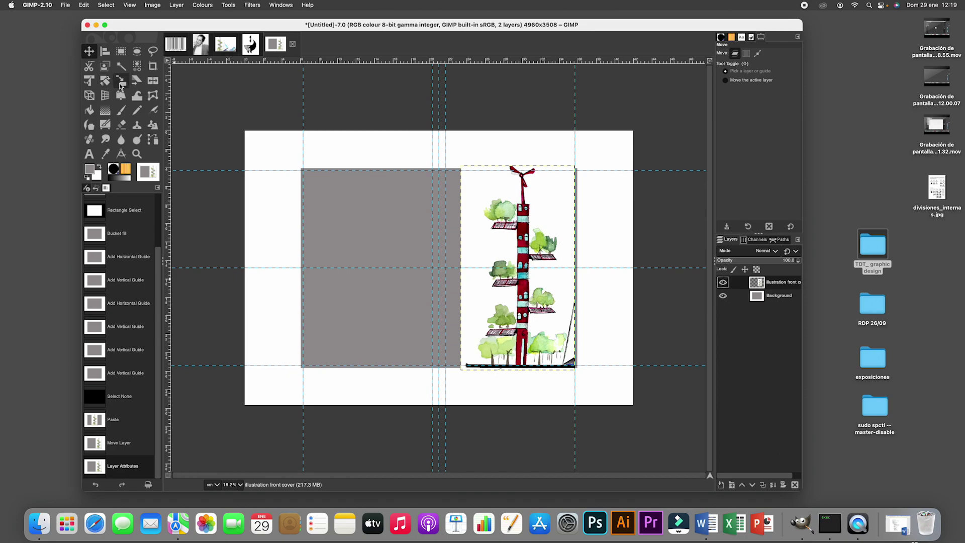
Scale the front cover illustration down proportionally to about 1137 × 2037 pixels
click(120, 84)
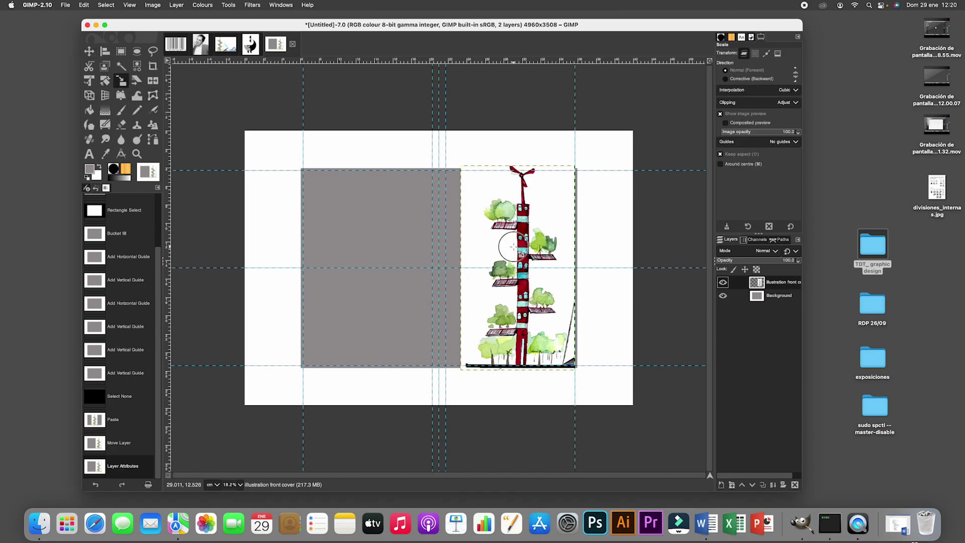
click(511, 247)
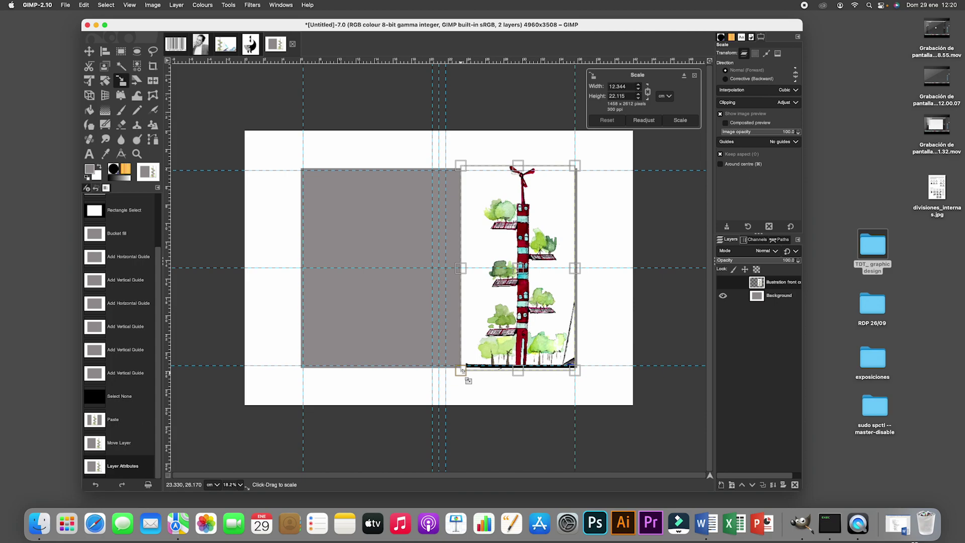
drag(463, 370, 546, 232)
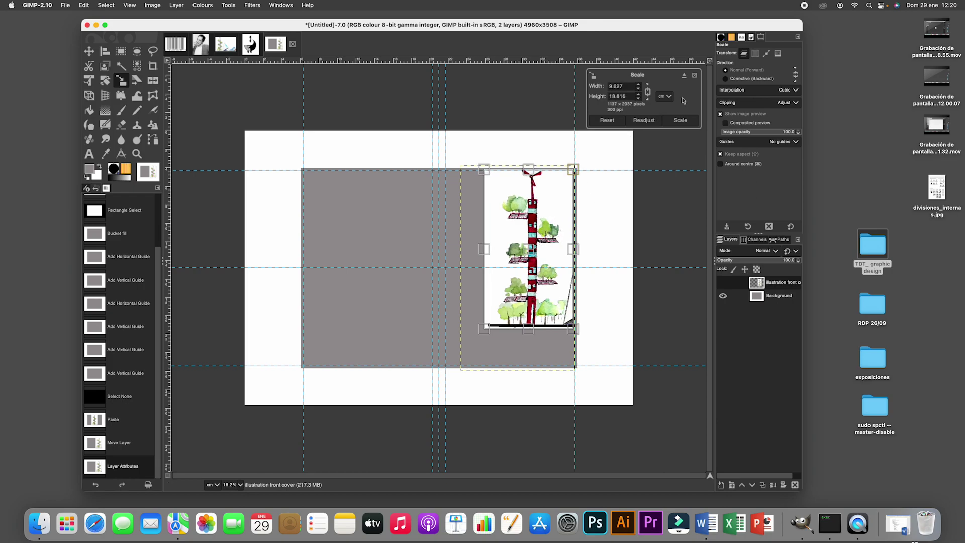
click(681, 120)
Move the scaled tower illustration down about 2 cm, with its outer edge on the front cover's outer vertical guide
key(m)
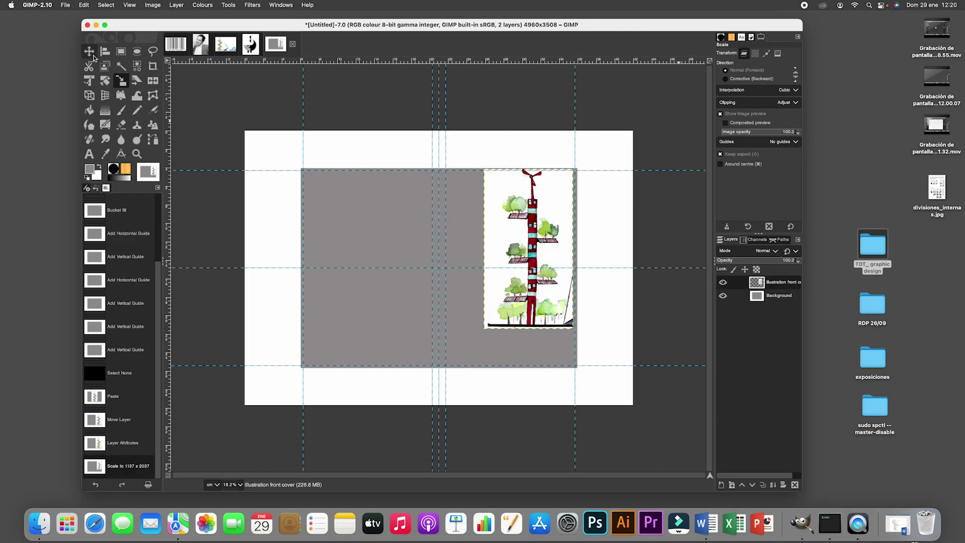
drag(561, 256, 559, 273)
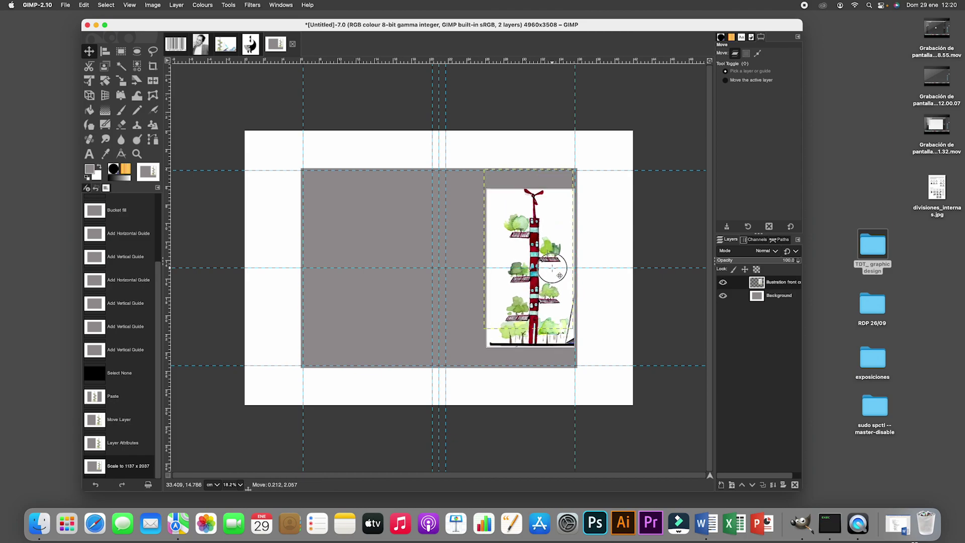
drag(553, 272, 552, 273)
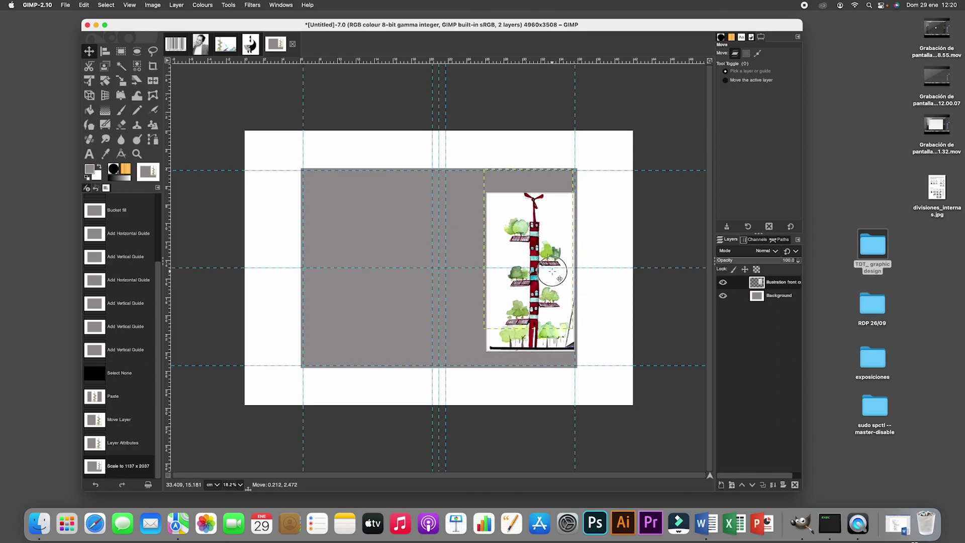
drag(553, 272, 553, 269)
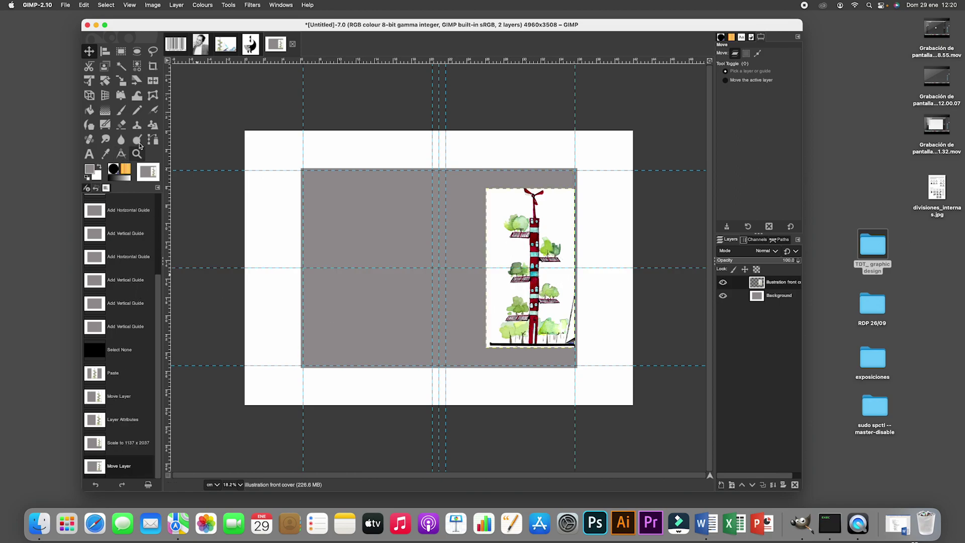
Outline the leftover pyramid fragment at the tower illustration's lower outer corner with a free selection and cut it out
click(138, 154)
click(601, 316)
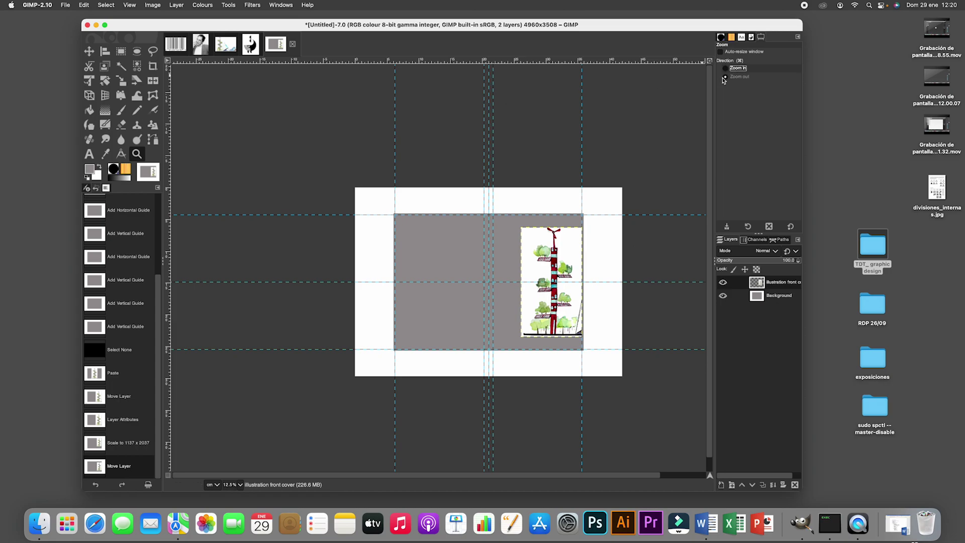
click(589, 292)
click(588, 291)
click(588, 292)
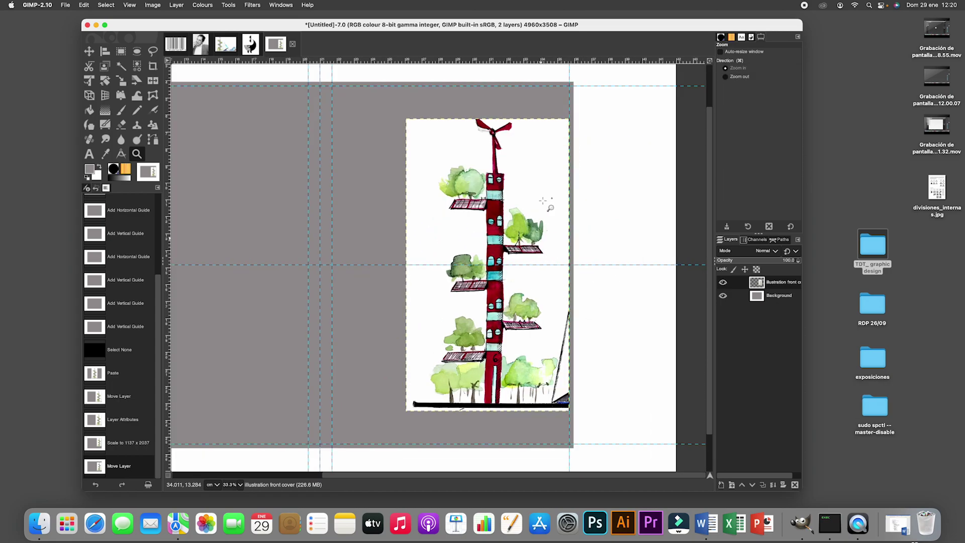
click(567, 375)
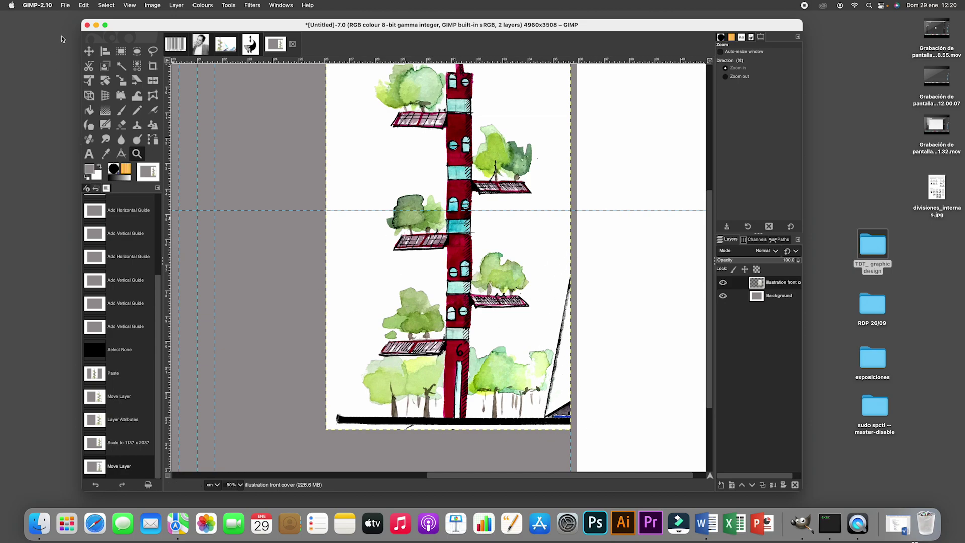
click(152, 51)
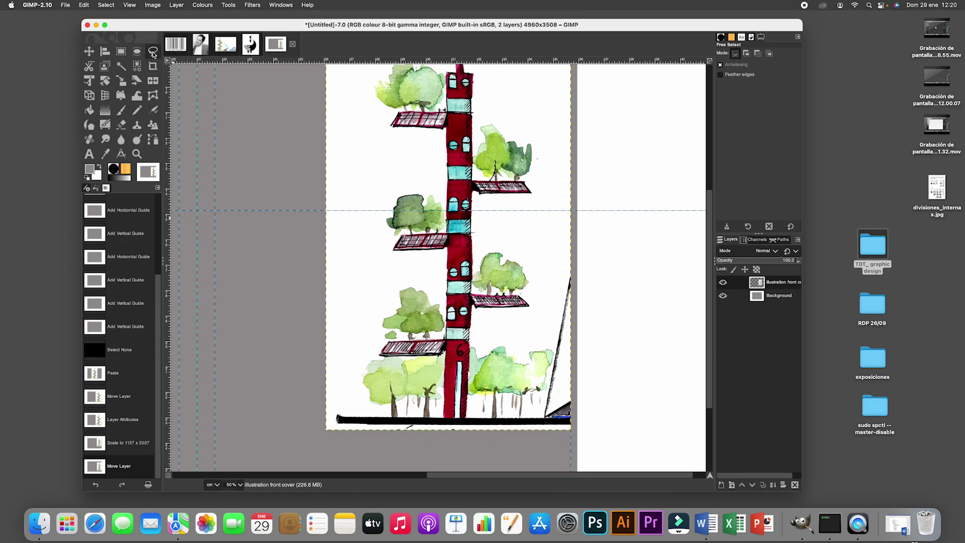
drag(571, 263, 557, 347)
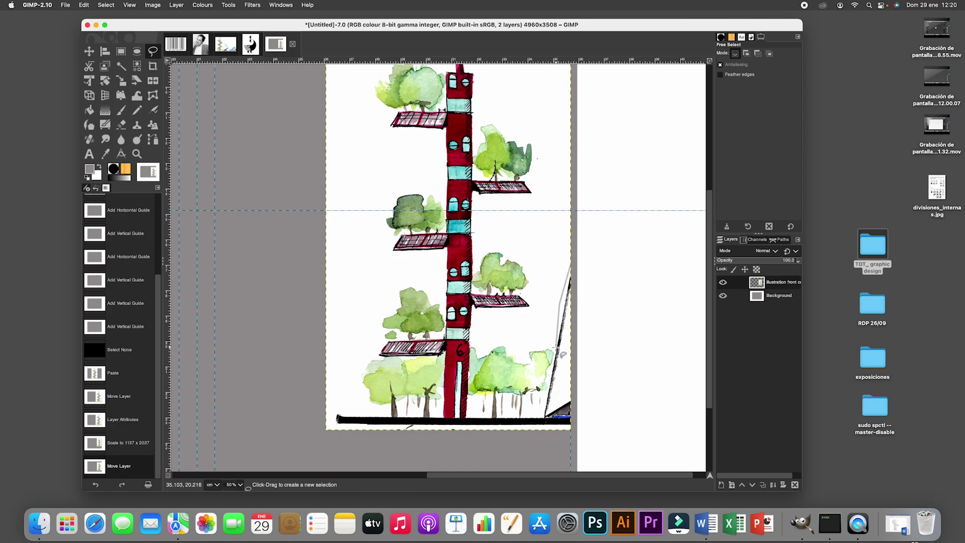
click(556, 347)
click(546, 398)
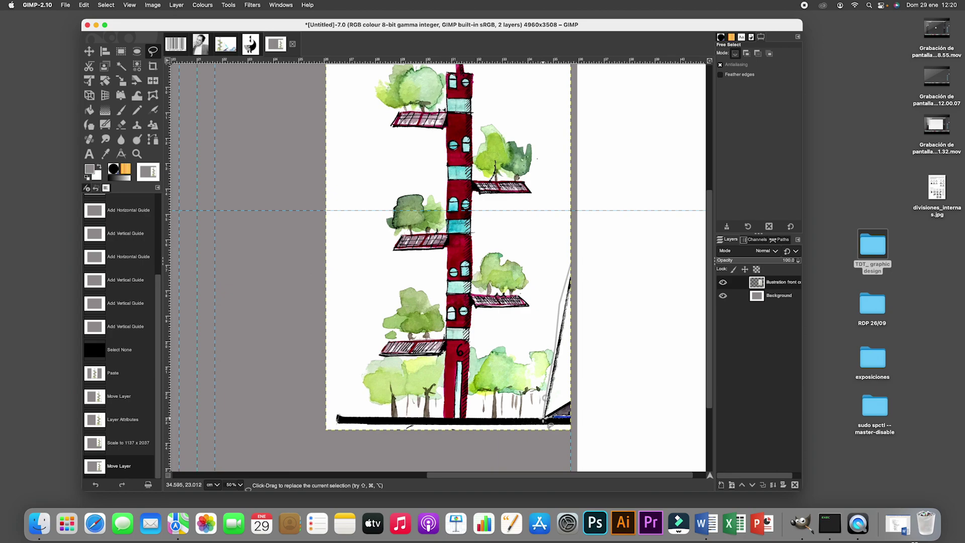
click(543, 418)
click(545, 433)
click(571, 442)
click(585, 437)
click(586, 298)
click(584, 256)
click(571, 263)
key(Return)
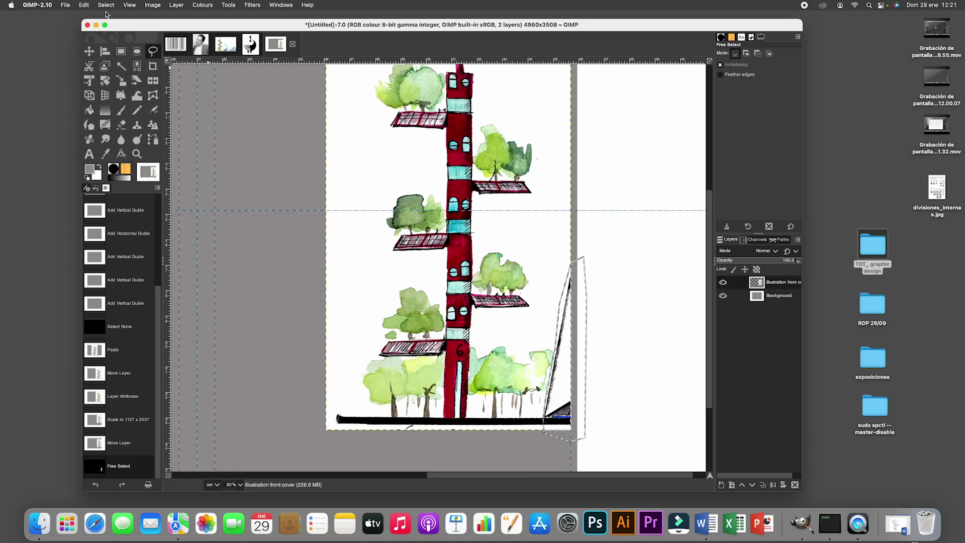
click(82, 5)
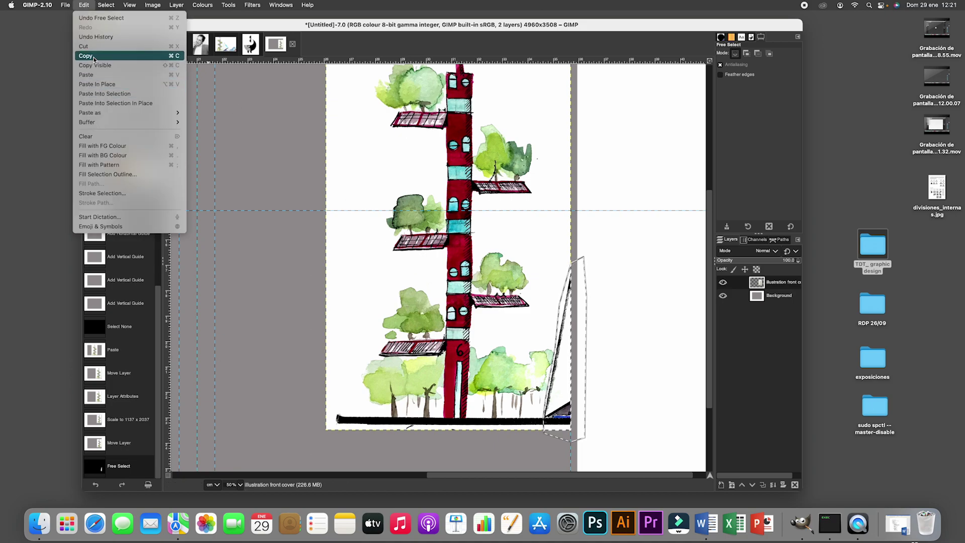
click(92, 49)
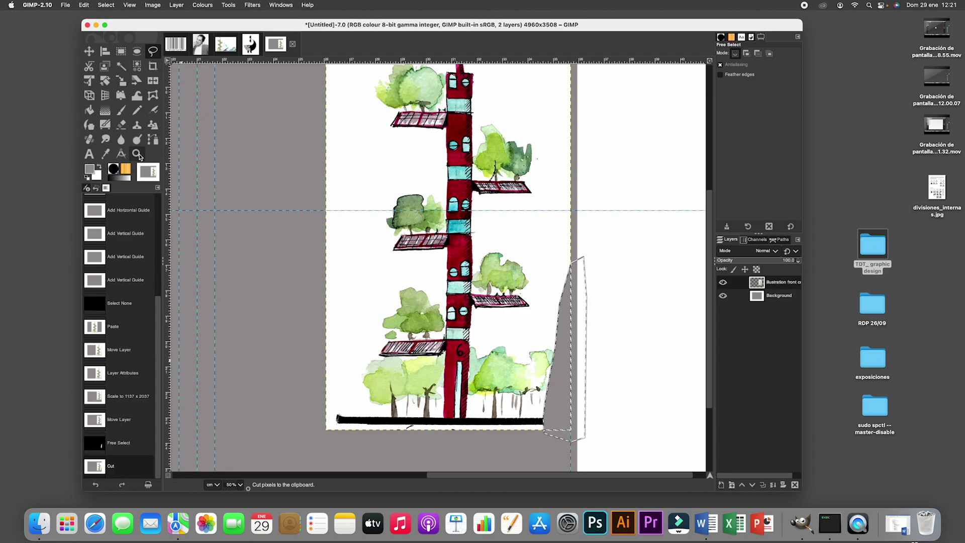
Add a transparent 4960 × 3508 px layer named "white front cover background" to the cover layout
click(137, 154)
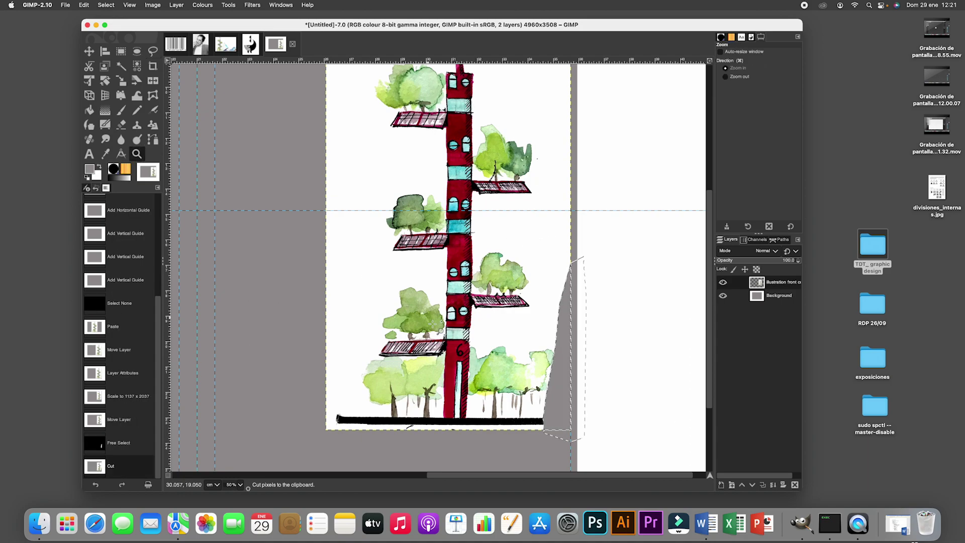
click(469, 329)
click(468, 328)
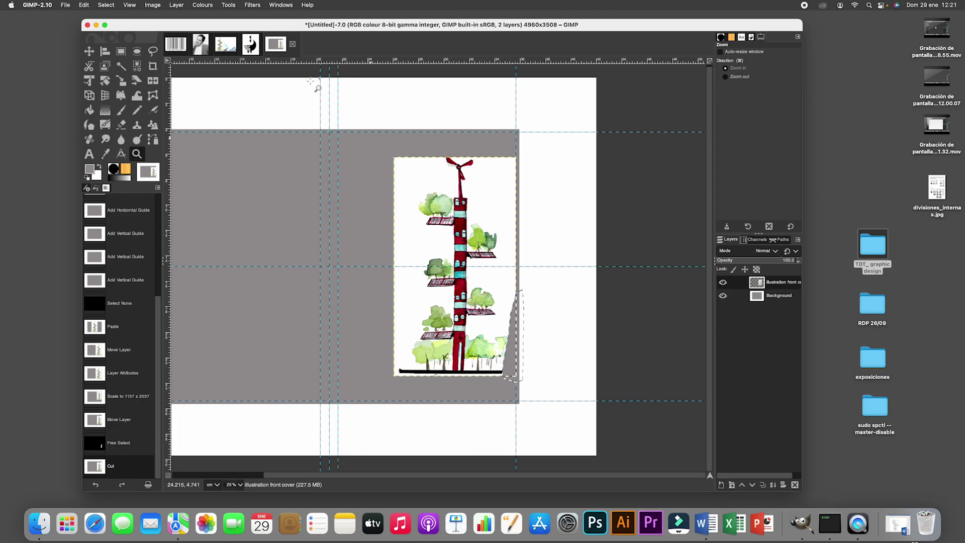
click(176, 5)
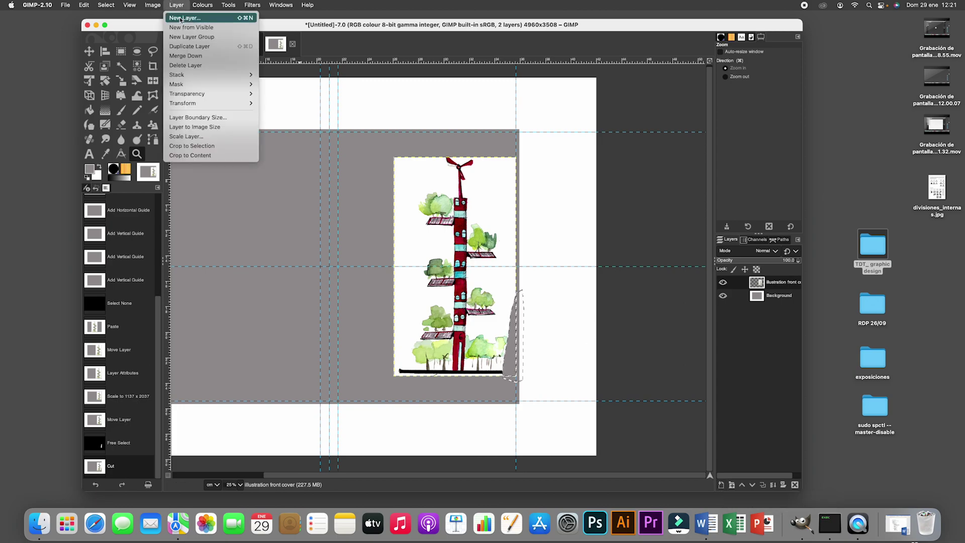
click(181, 19)
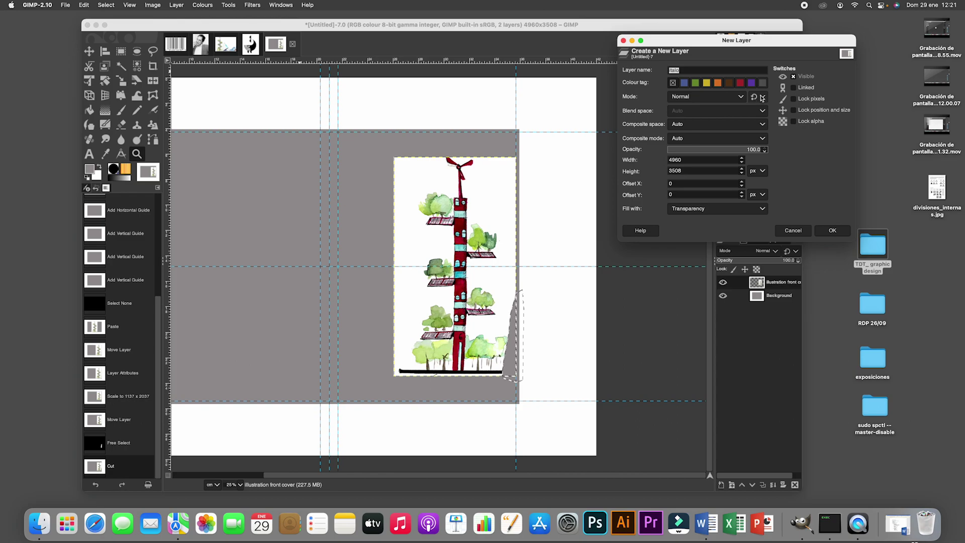
text(white front cover background)
key(Return)
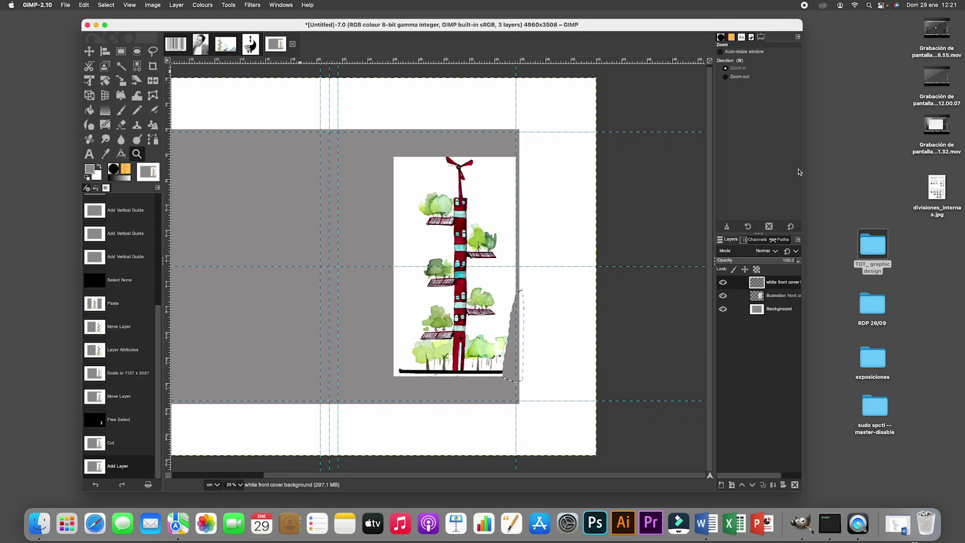
Place the white front cover background layer beneath the illustration layer and clear the selection around the cut-out fragment
drag(780, 285, 776, 303)
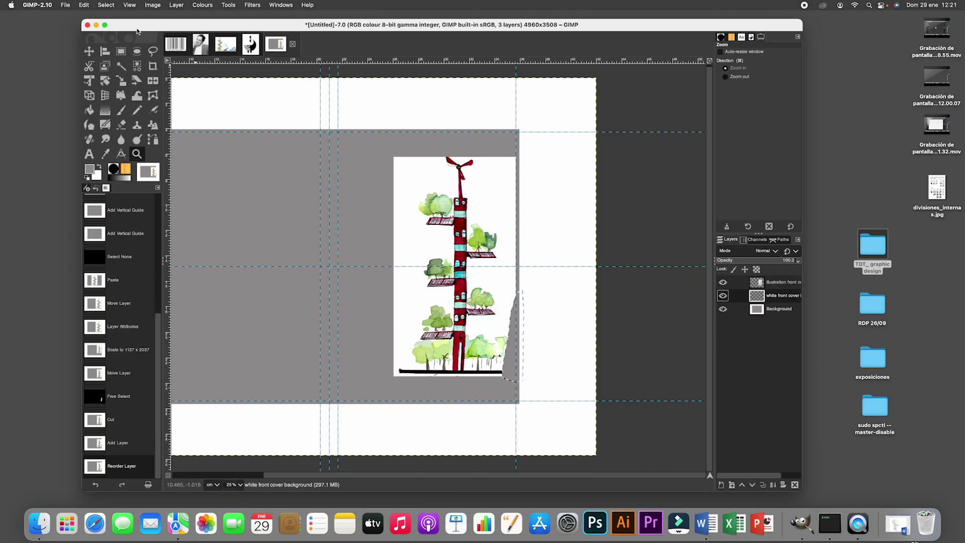
click(106, 5)
click(105, 27)
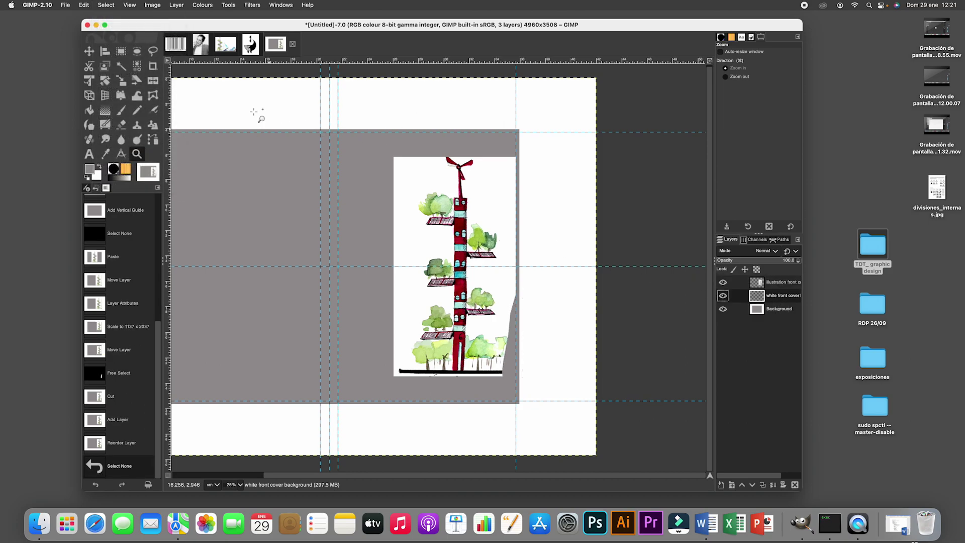
Select the front cover rectangle between the spine's guide and the outer guide, about 14 × 21.1 cm, and fill it with white
click(121, 51)
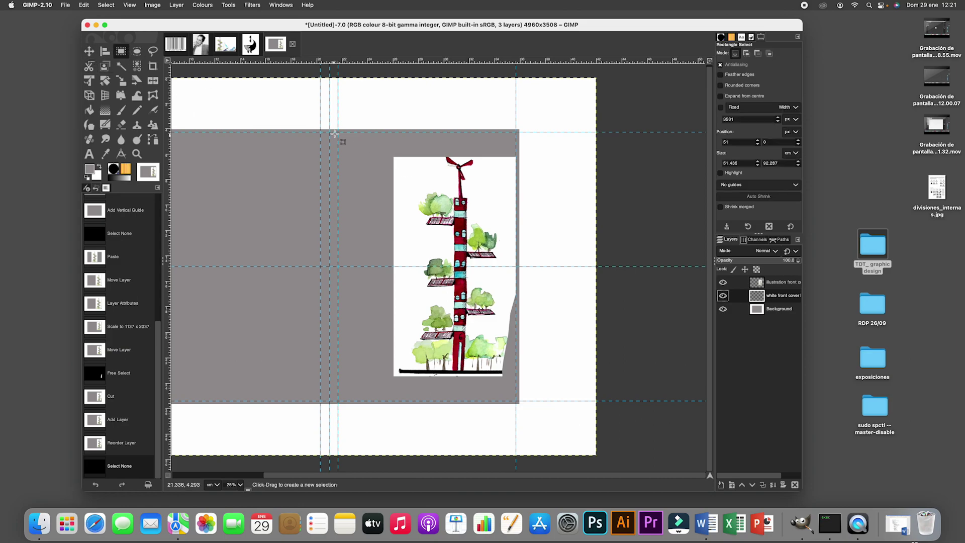
drag(338, 132, 518, 402)
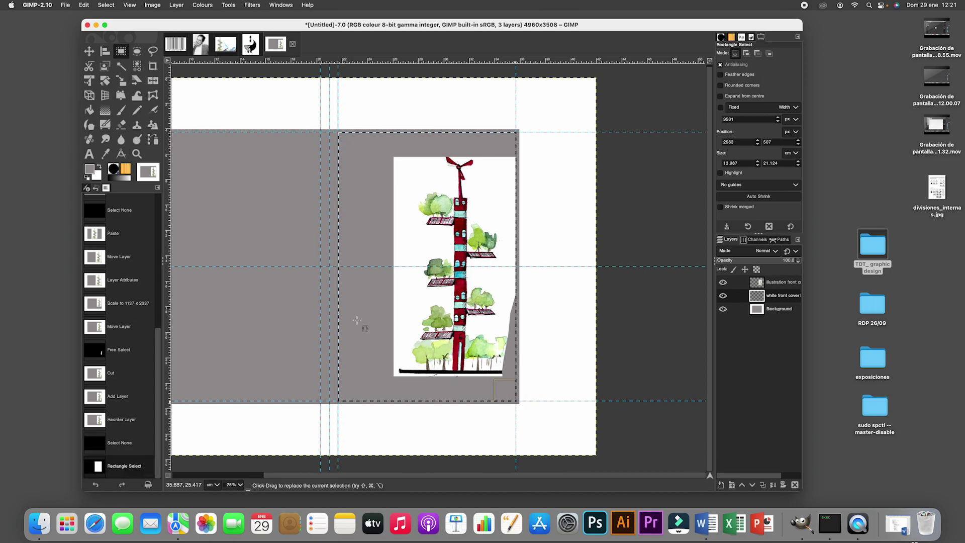
click(99, 168)
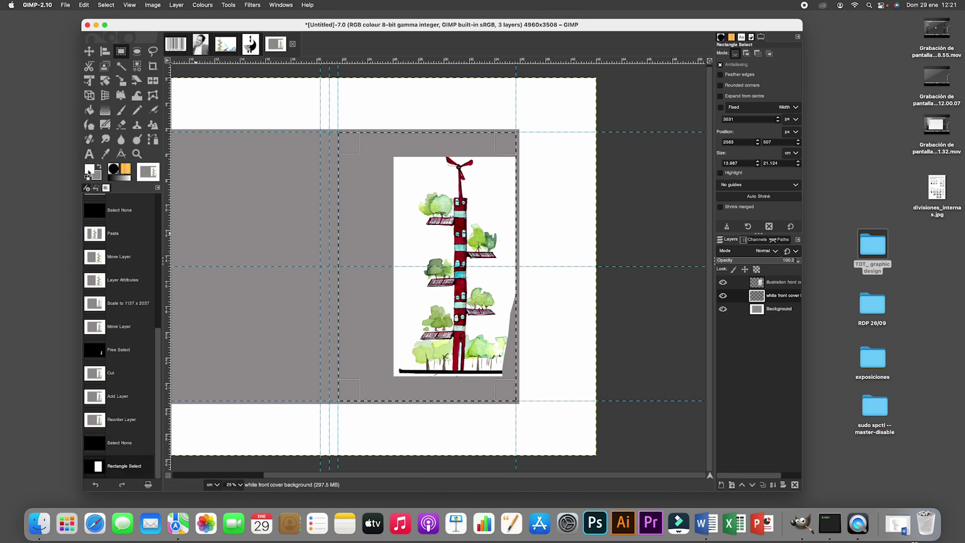
click(89, 110)
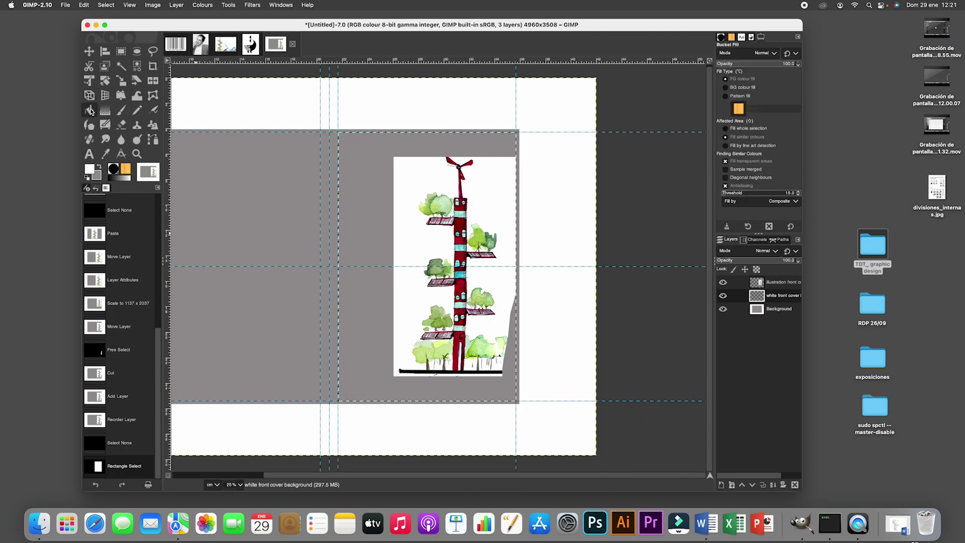
click(348, 184)
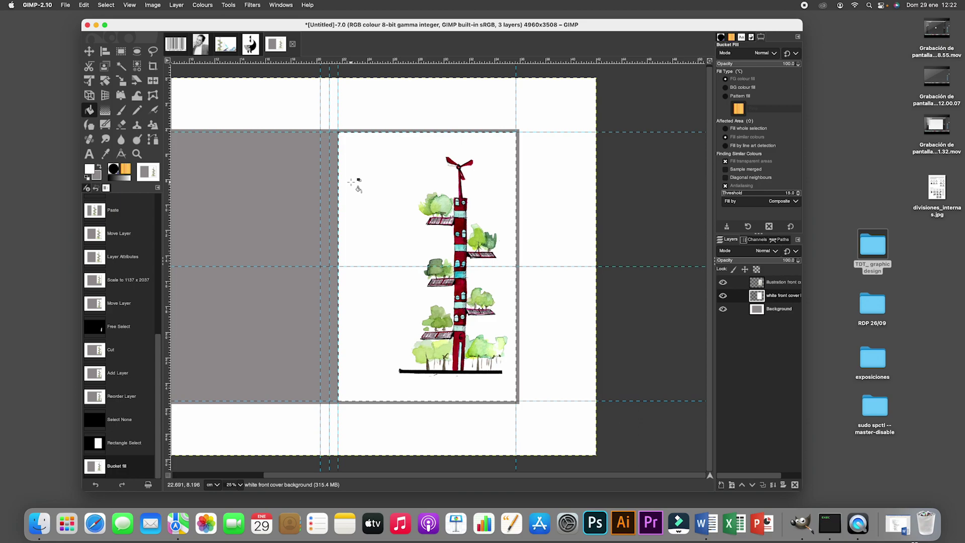
Move the tower illustration about 1 cm outward and 0.5 cm down, and cut off the strip overhanging the outer vertical guide
click(89, 50)
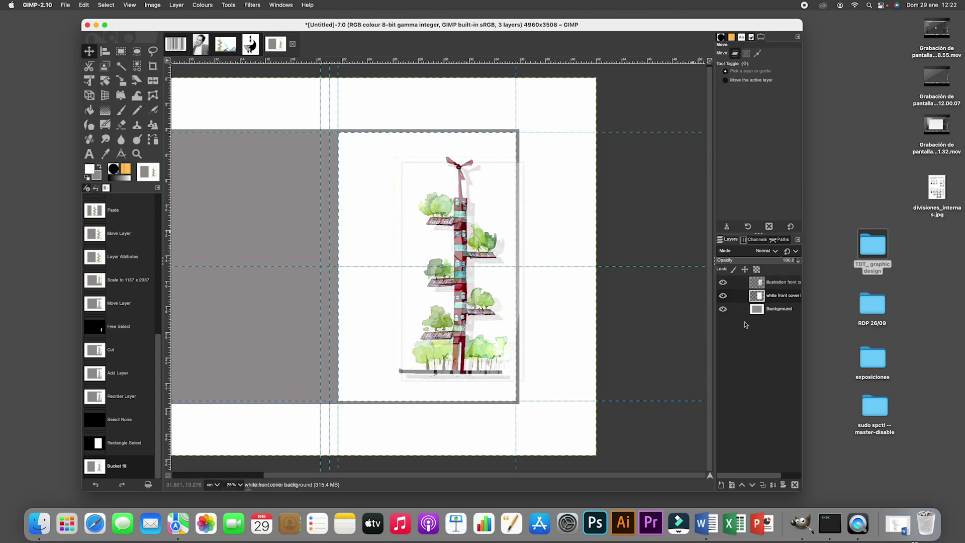
drag(459, 241, 473, 248)
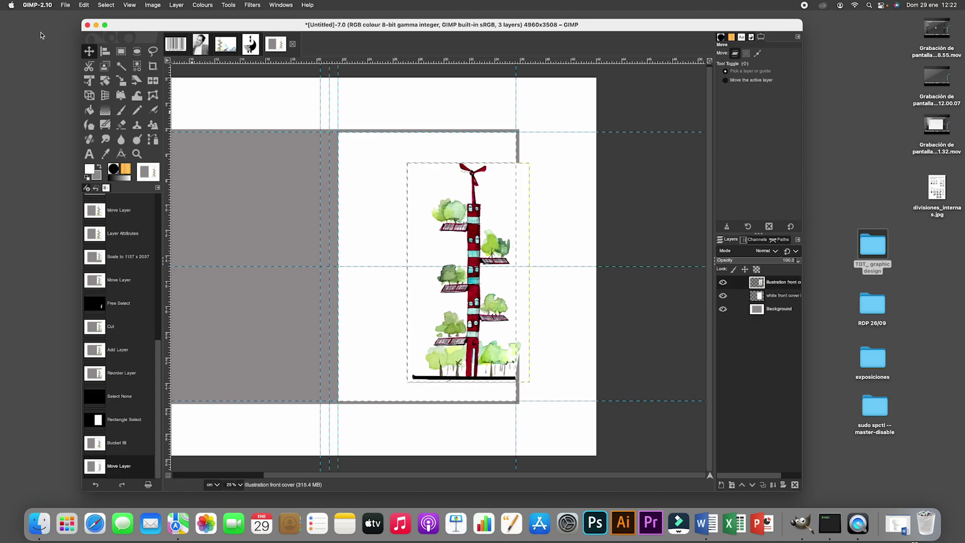
click(121, 51)
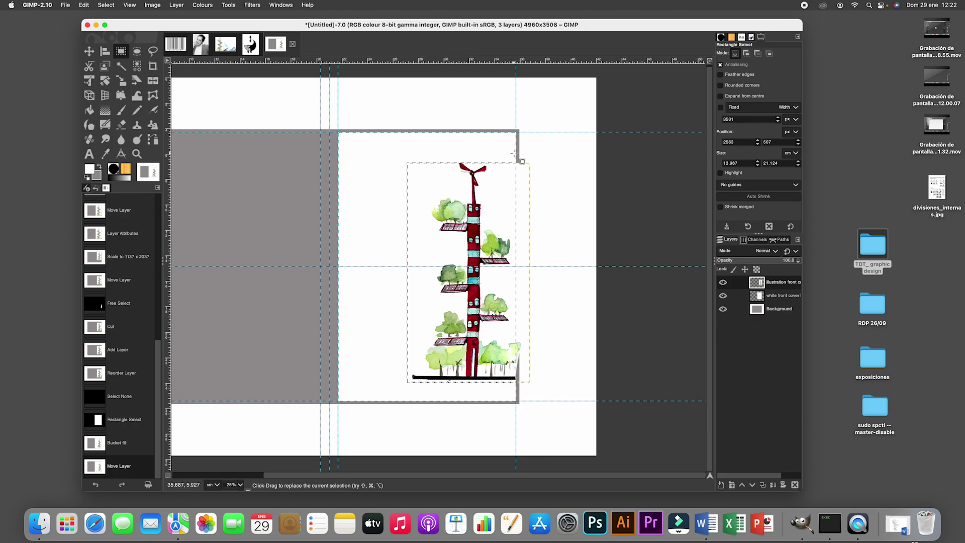
drag(515, 153, 581, 424)
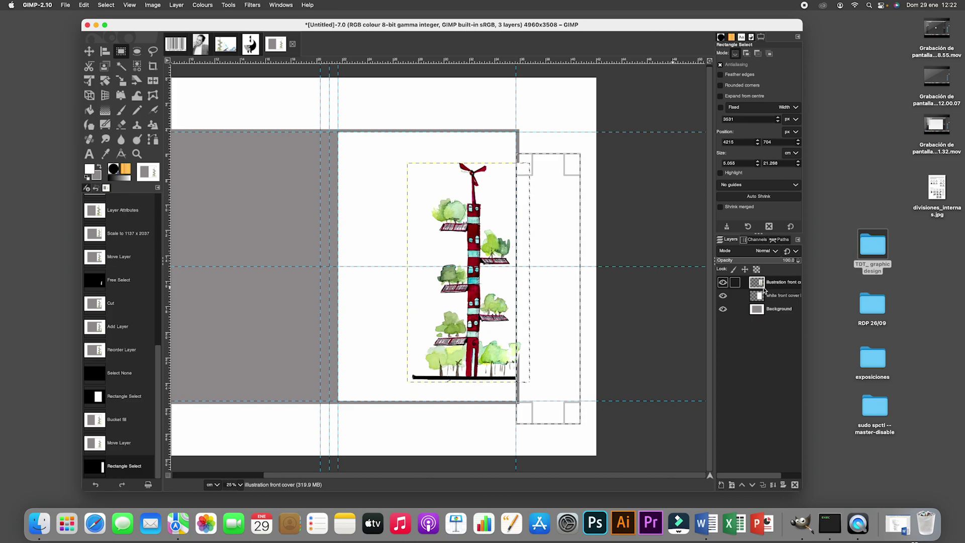
key(super+x)
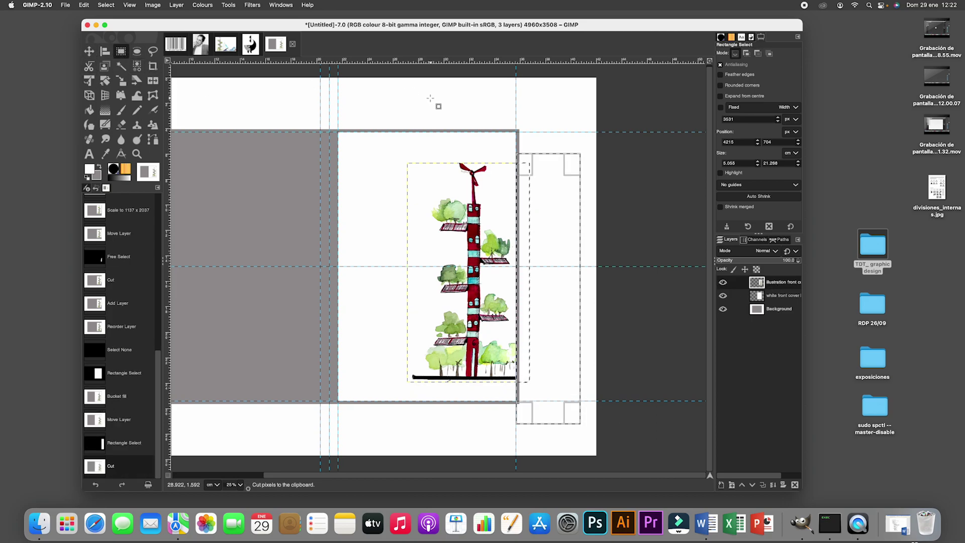
click(488, 112)
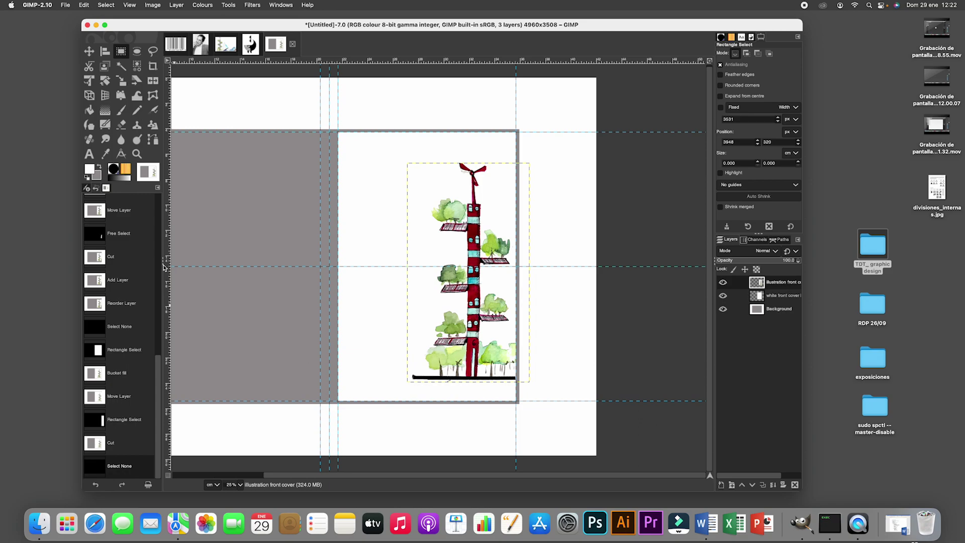
Add the text "ITALO CLAVINO" near the upper inner corner of the white front cover
click(89, 153)
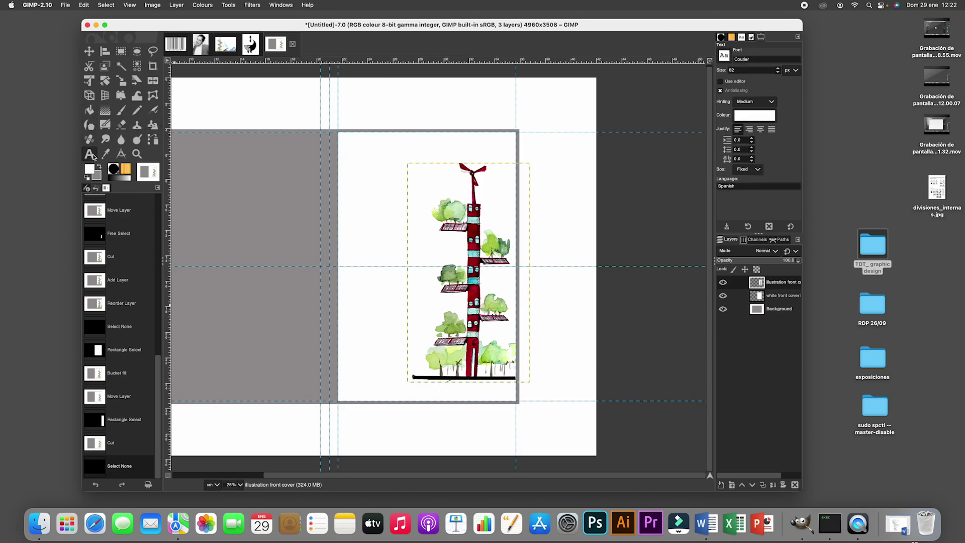
click(358, 149)
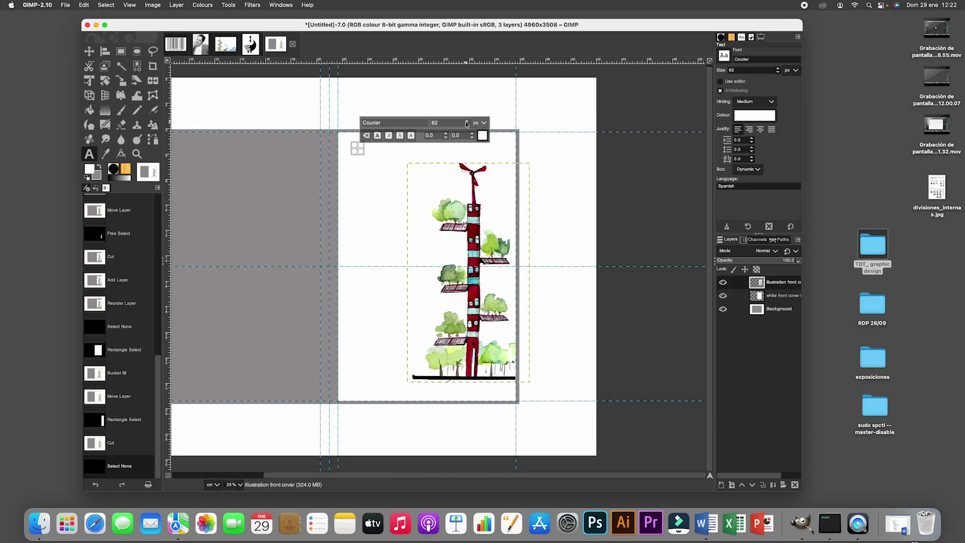
text(ITAL)
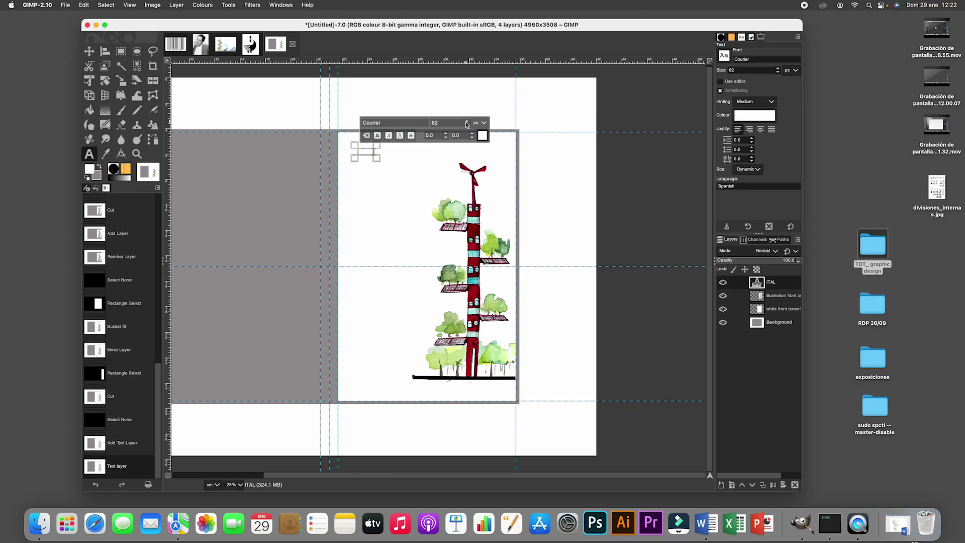
text(O CLAVINO)
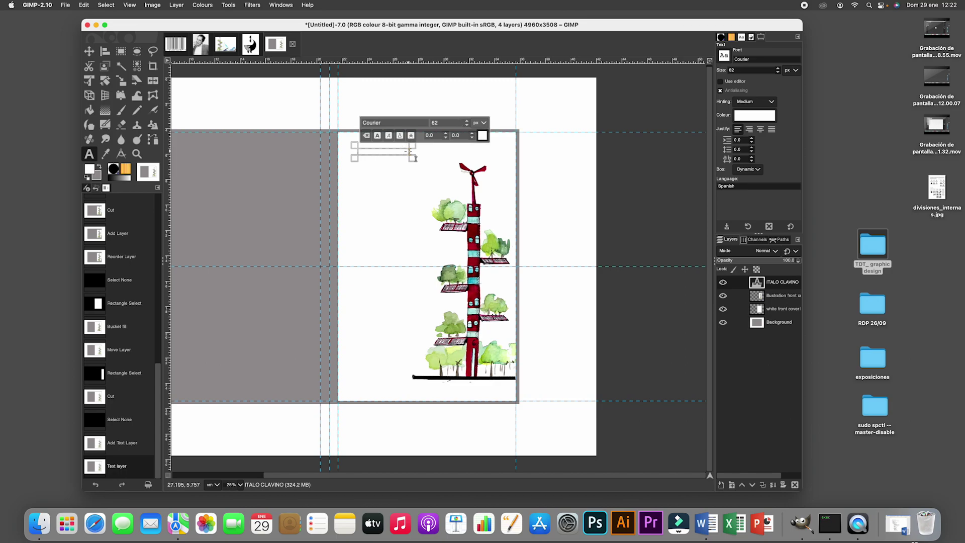
Recolour the whole "ITALO CLAVINO" text dark red
drag(413, 151, 340, 150)
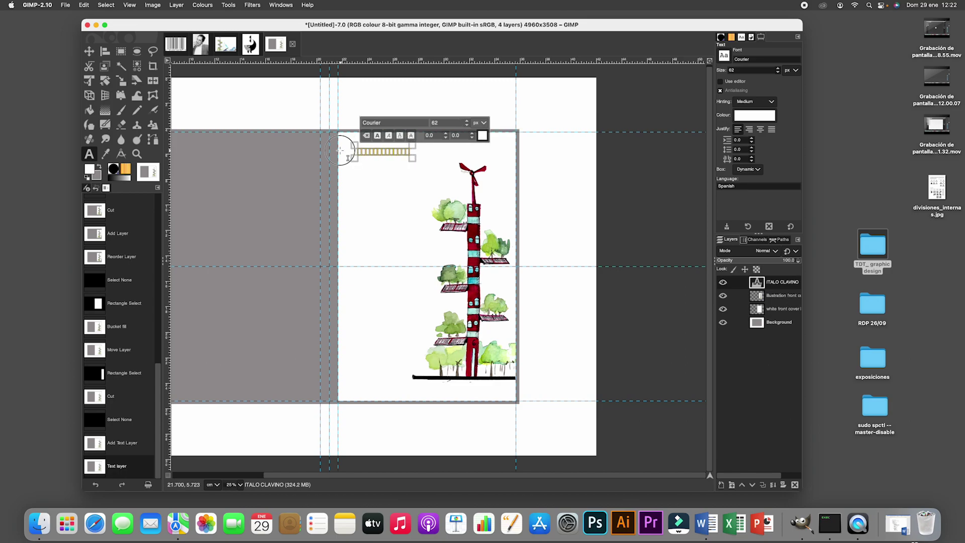
click(483, 137)
drag(448, 124, 461, 107)
click(547, 195)
Switch the "ITALO CLAVINO" text size to points and enlarge it to 22.9 pt
click(479, 123)
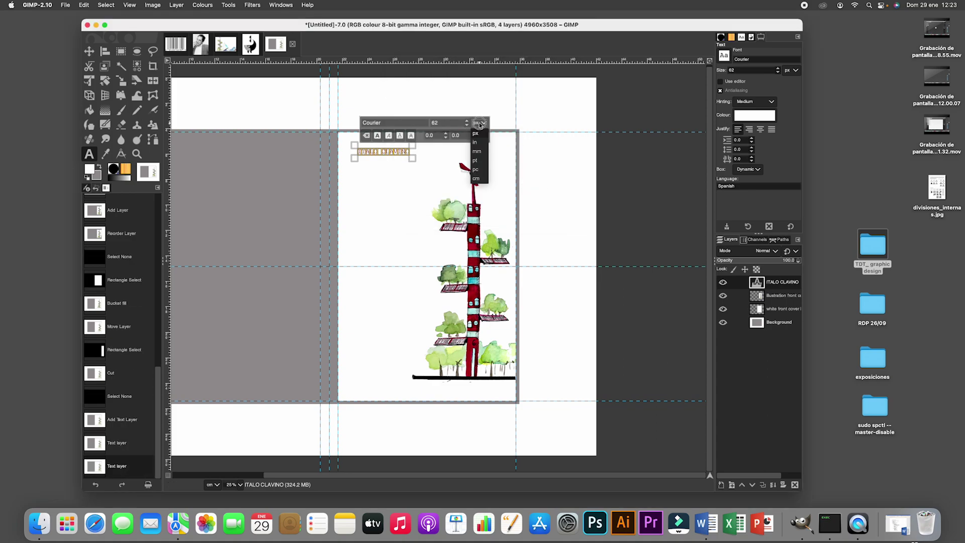
click(477, 160)
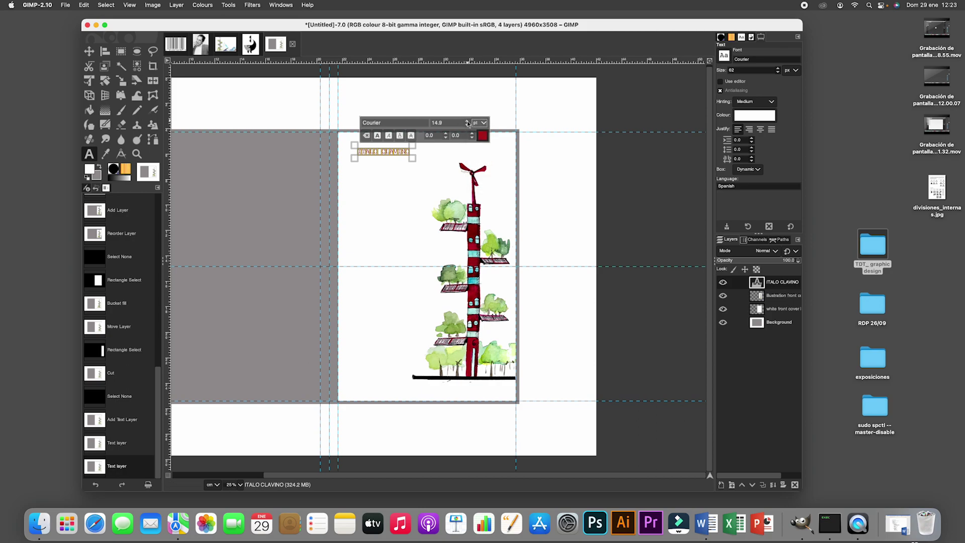
click(468, 122)
click(467, 122)
click(467, 122)
click(468, 122)
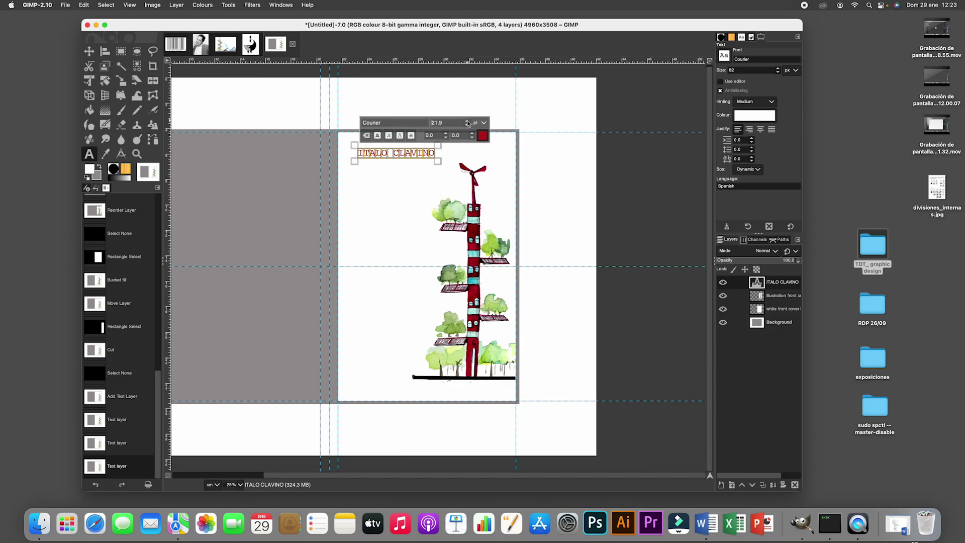
click(468, 122)
click(468, 122)
click(468, 122)
click(467, 127)
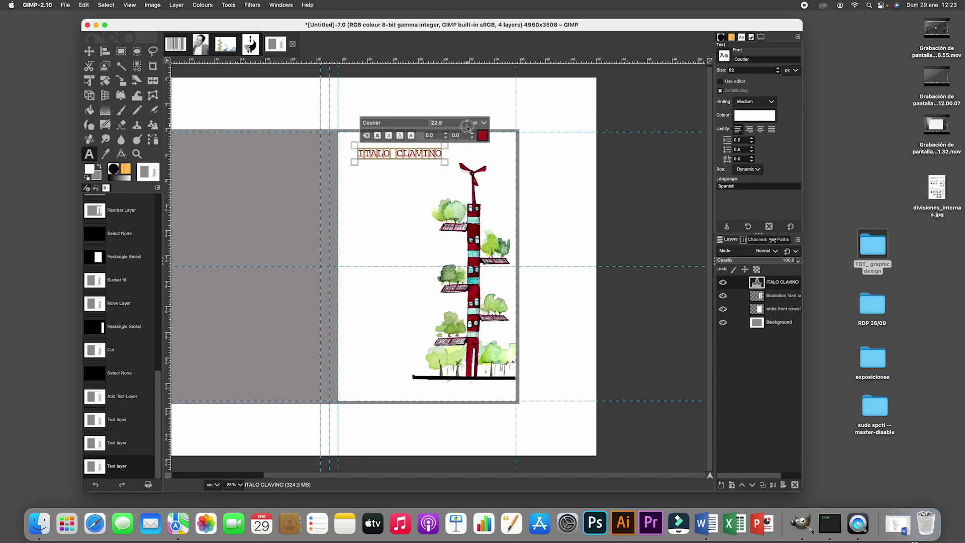
click(467, 126)
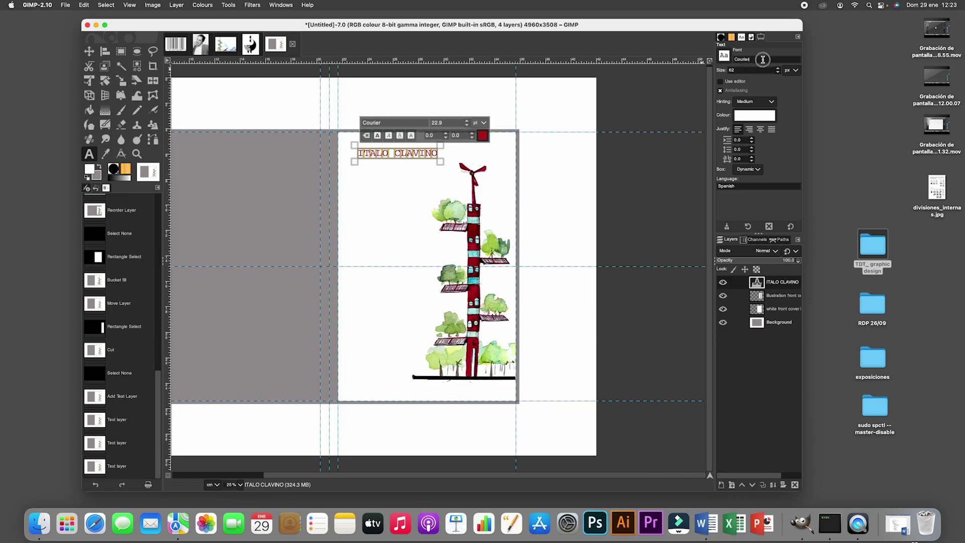
Change the font of the "ITALO CLAVINO" text to Helvetica Neue
click(725, 58)
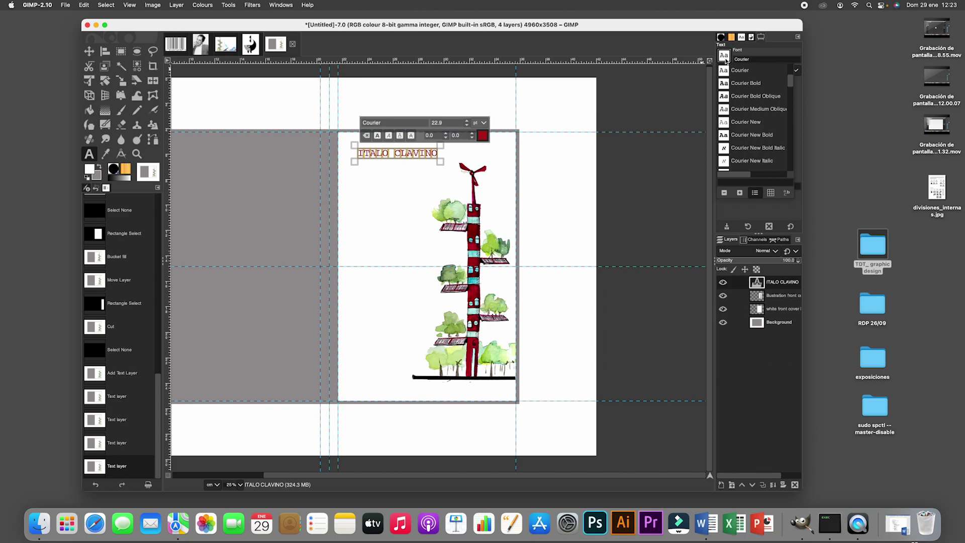
drag(790, 88, 791, 92)
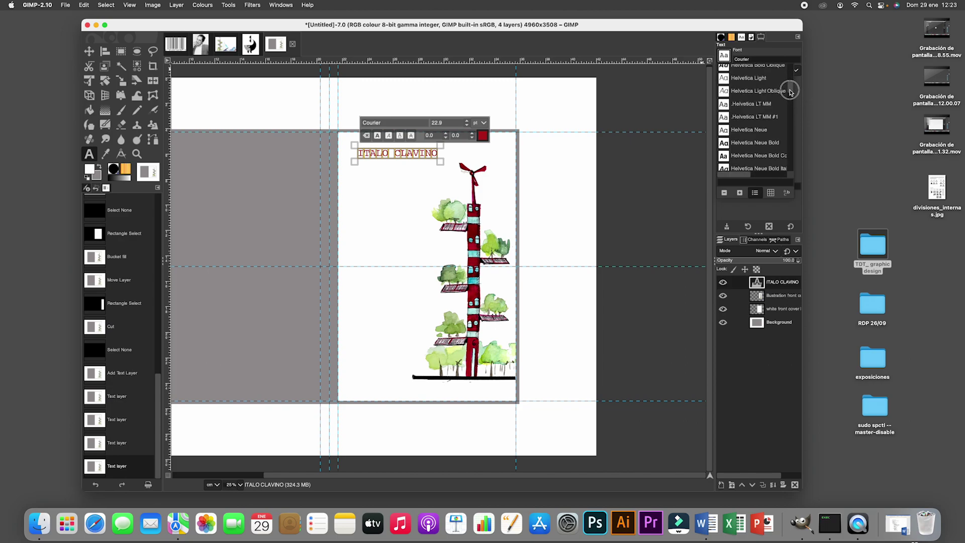
click(760, 131)
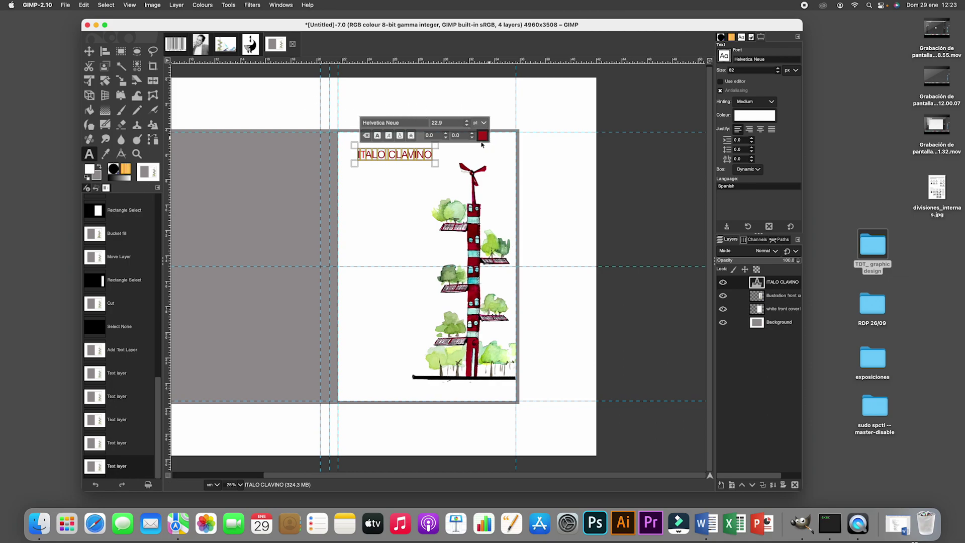
Move the "ITALO CLAVINO" text down about 5.6 cm, beside the tower's upper tree platform
click(91, 52)
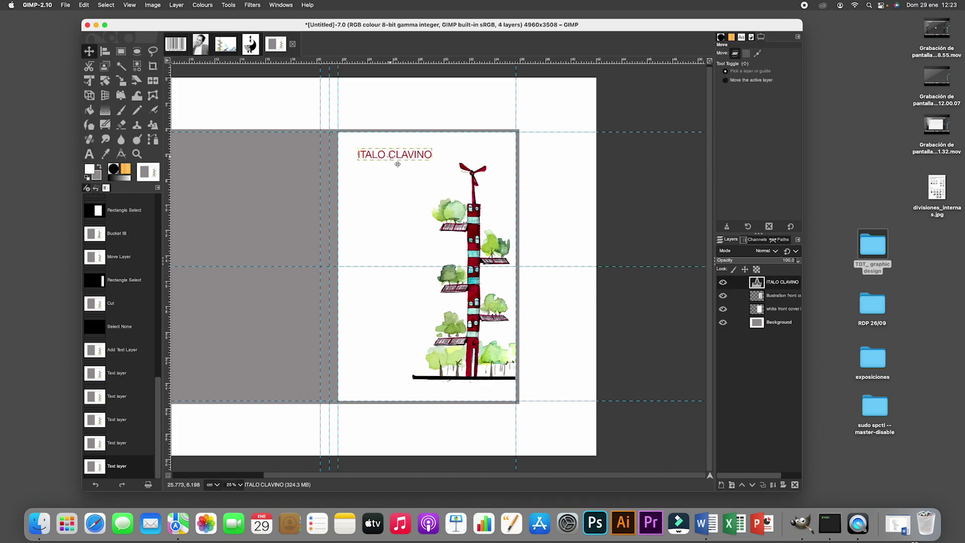
drag(398, 165, 395, 162)
key(super+z)
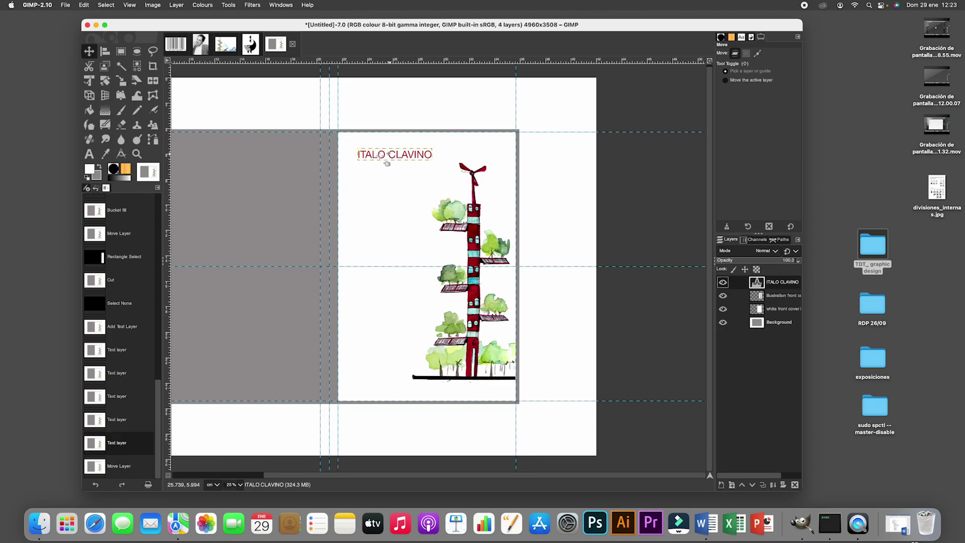
drag(386, 162, 384, 233)
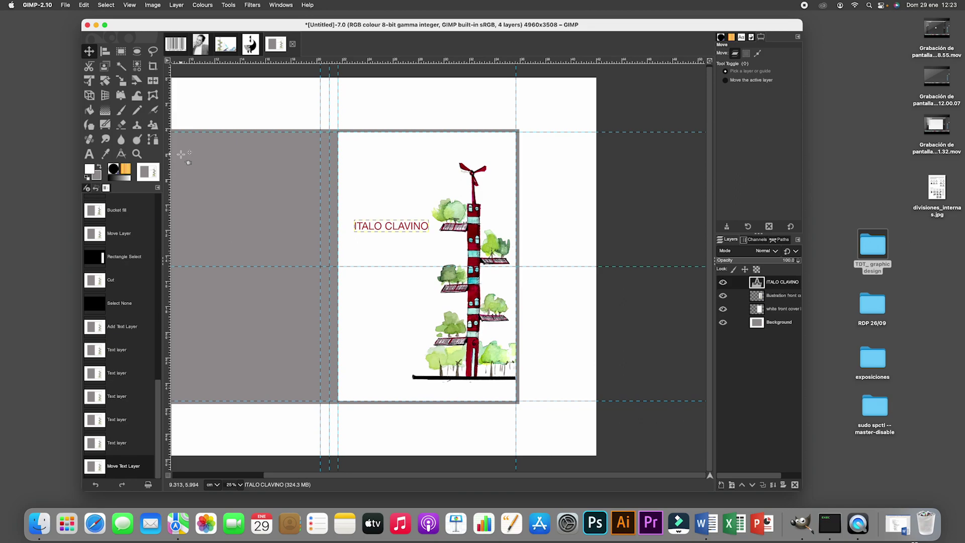
Add the text "Invisible cities" near the lower inner corner of the front cover
click(89, 154)
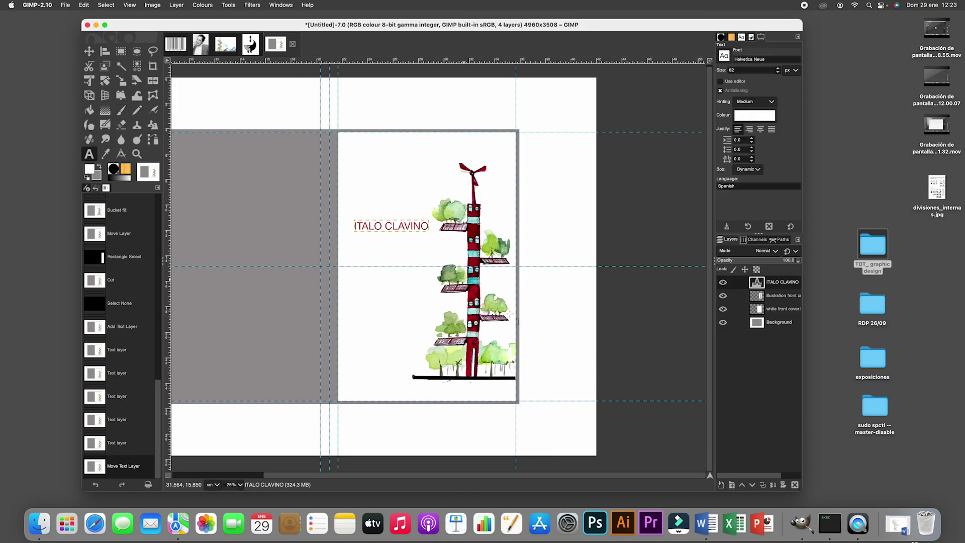
click(343, 368)
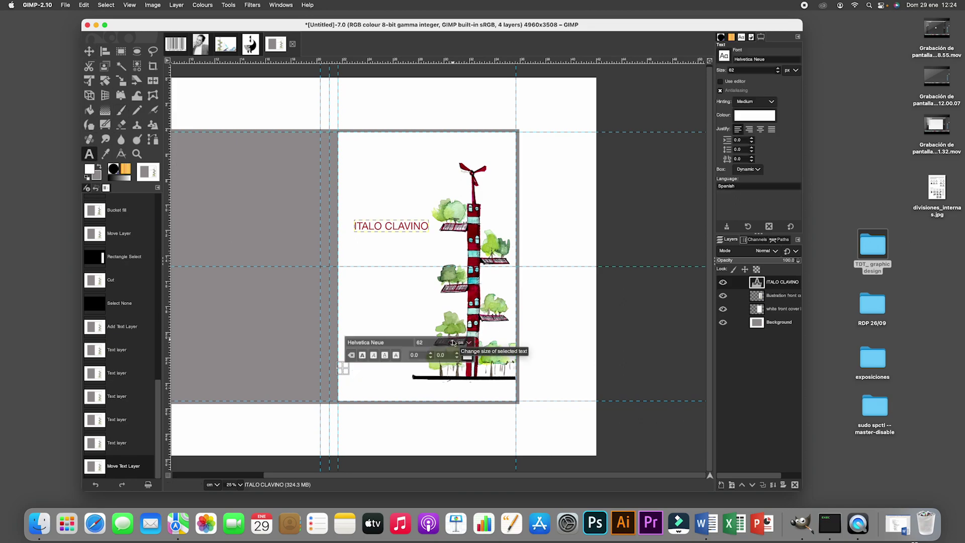
text(Invi)
text(si)
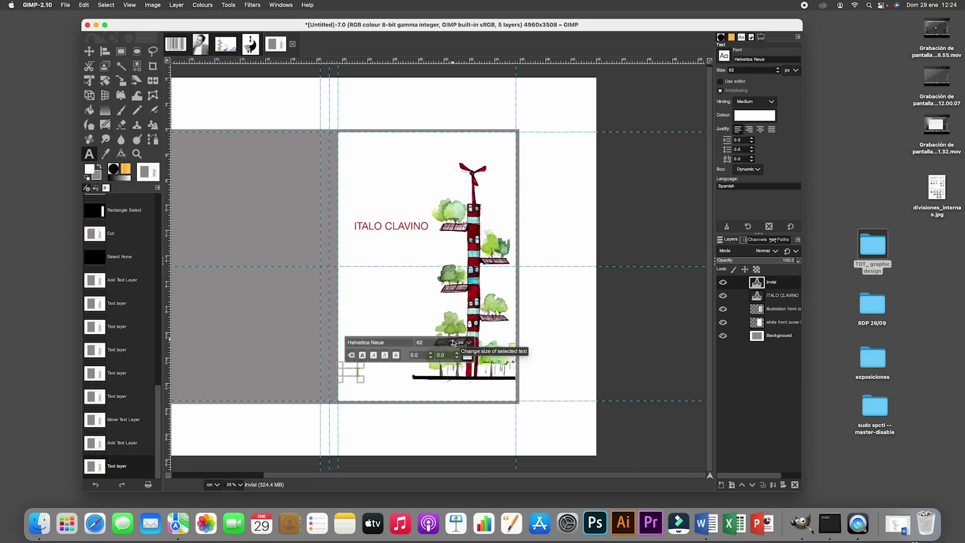
text(ble cities)
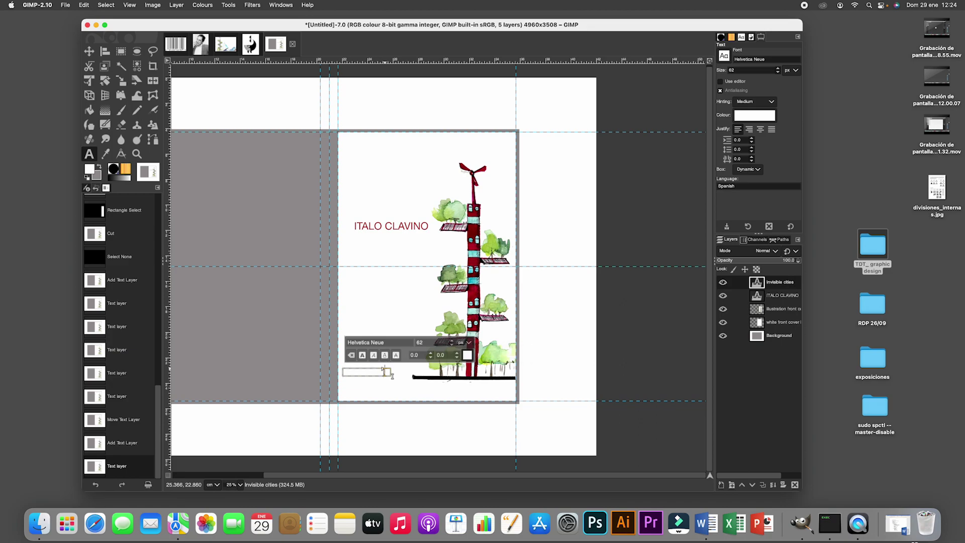
Recolour the whole "Invisible cities" text black (000000)
key(ctrl+a)
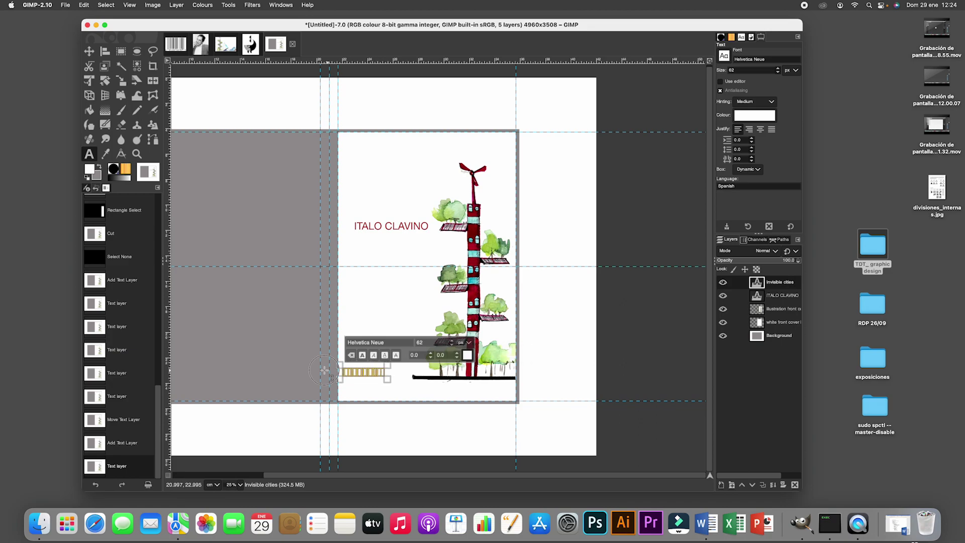
click(467, 356)
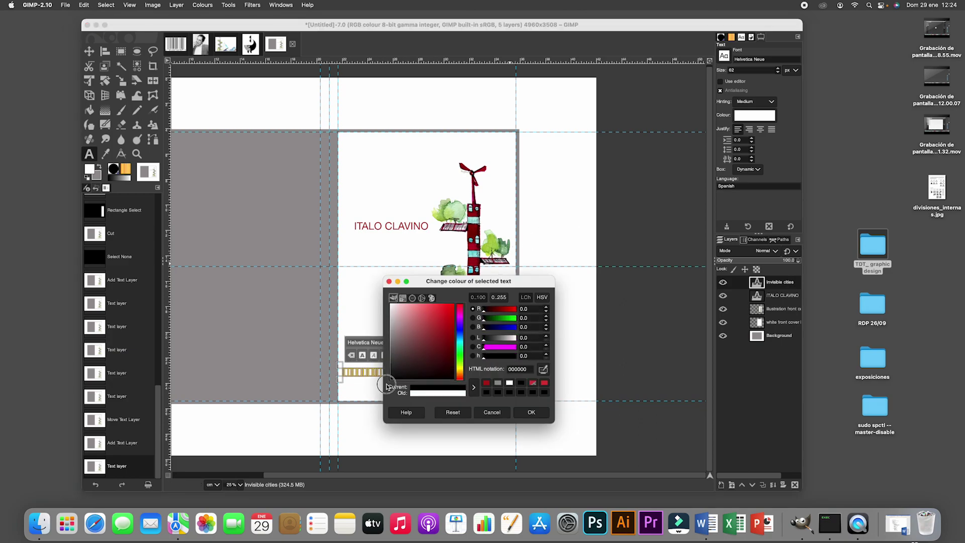
click(531, 413)
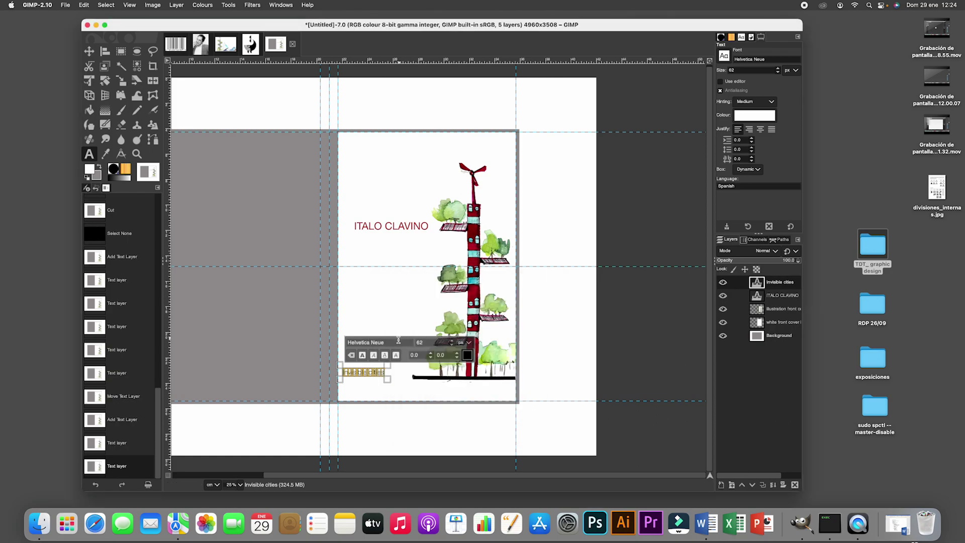
Change the font of the "Invisible cities" text to Courier
drag(398, 342, 319, 335)
text(dourier)
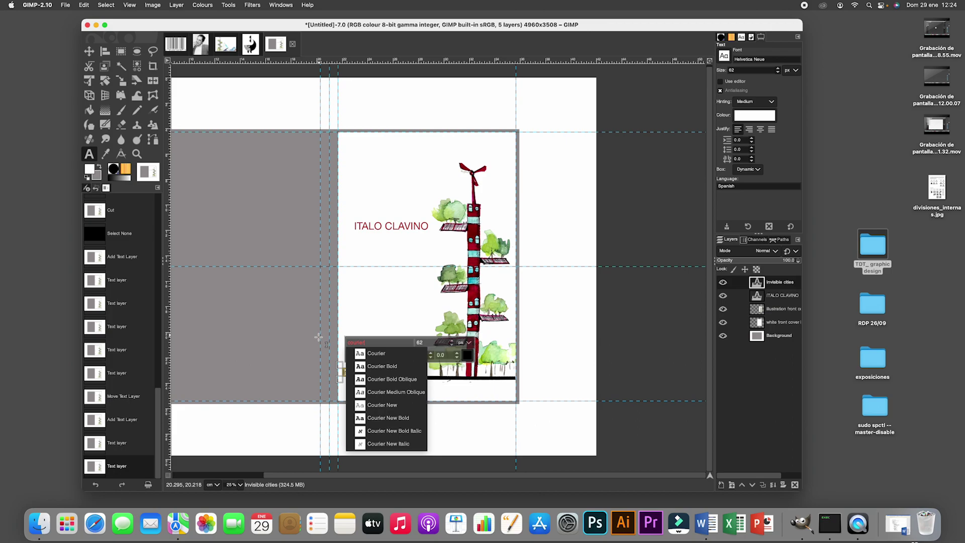
click(377, 353)
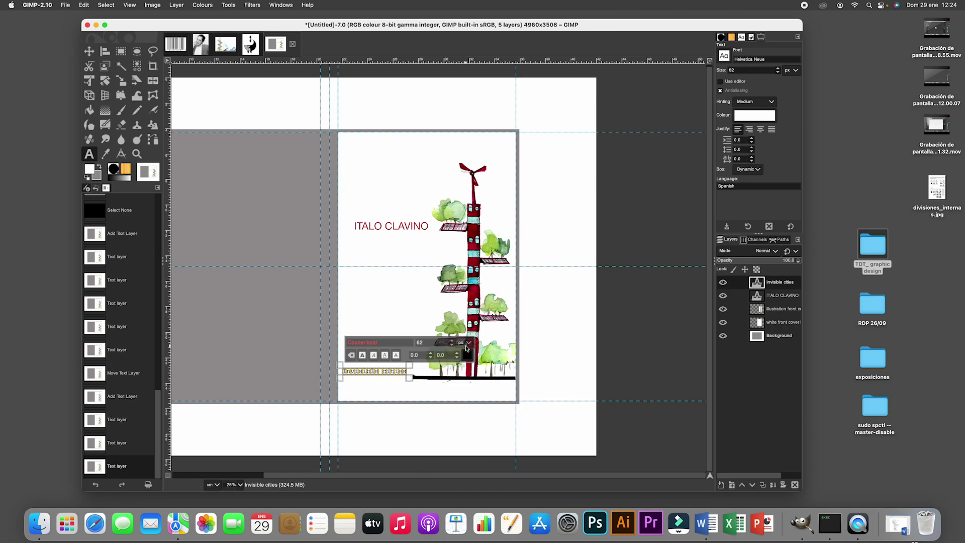
Switch the "Invisible cities" text size unit to points and enlarge the text to 16.9 pt
click(467, 344)
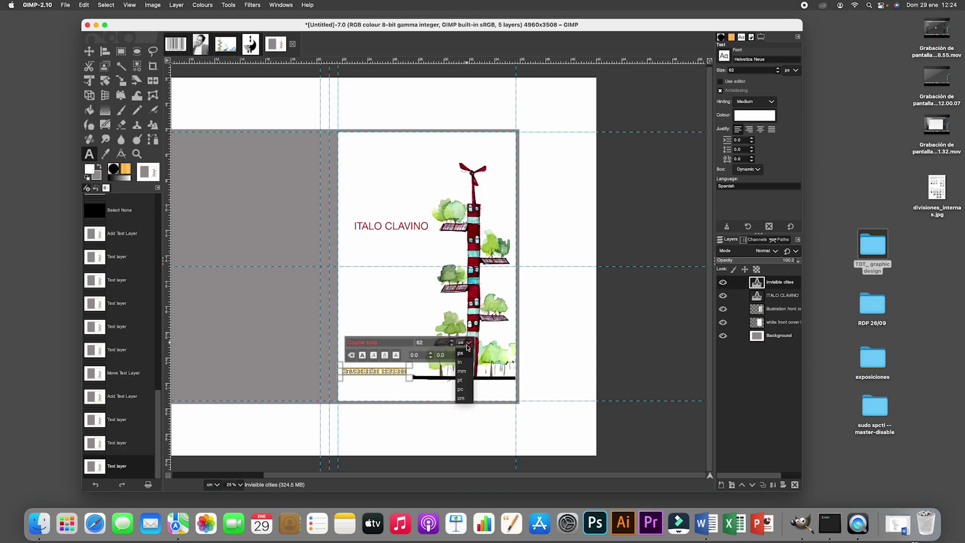
click(462, 383)
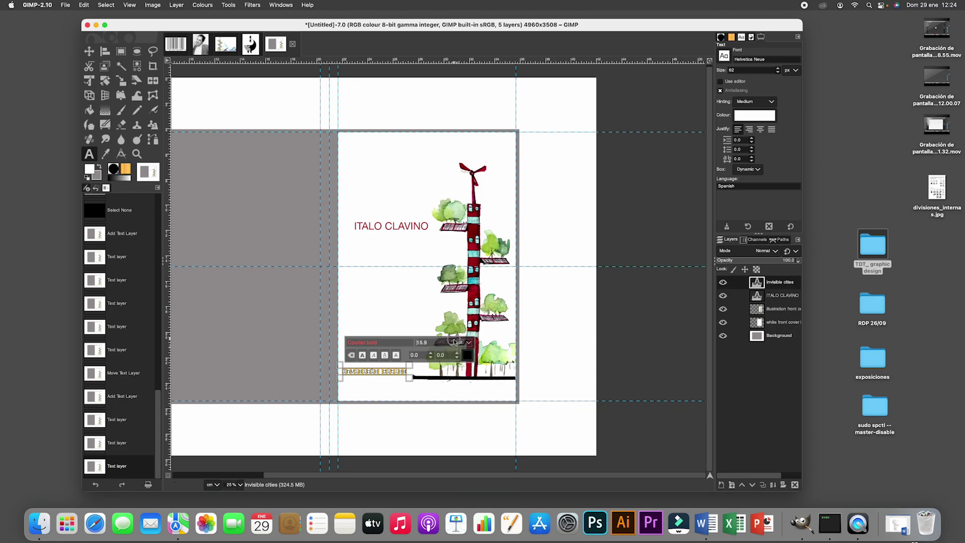
click(454, 341)
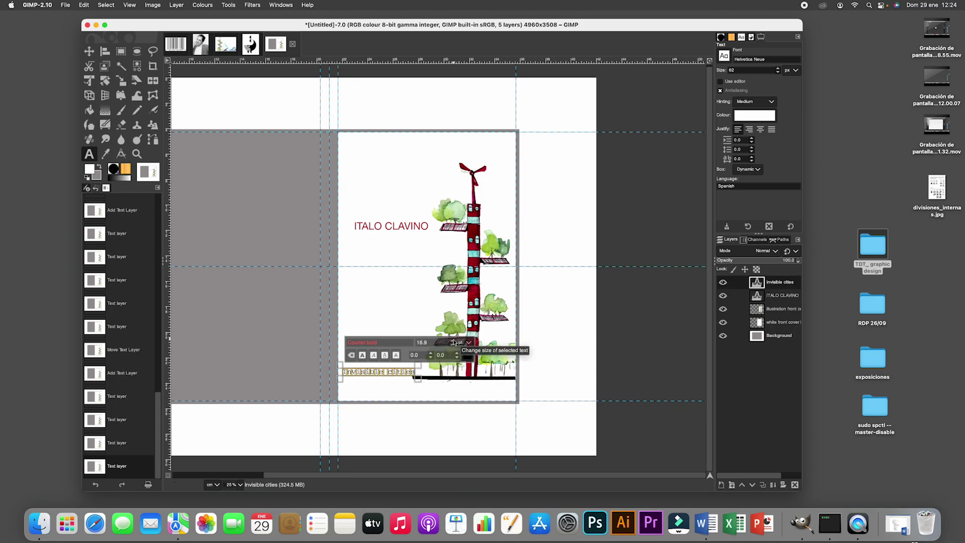
key(z)
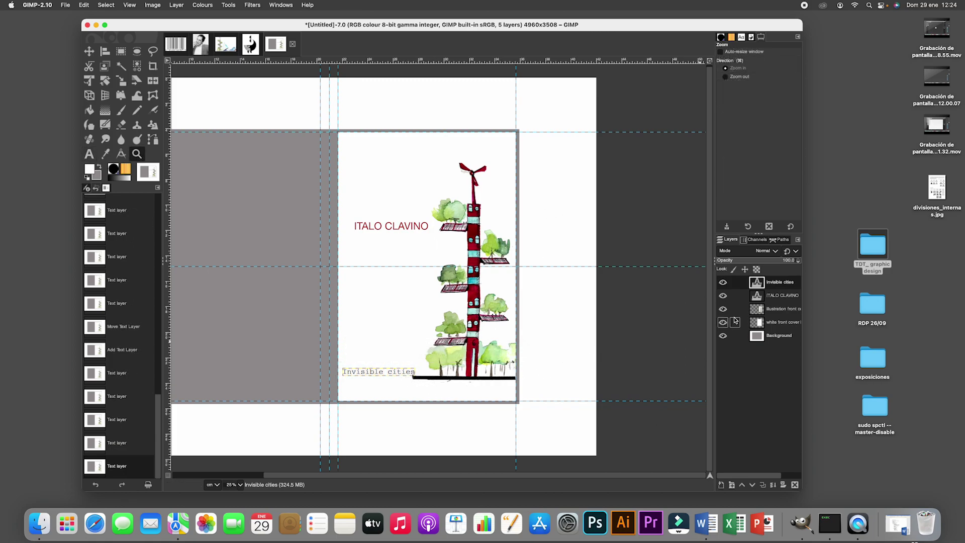
Cut the thick black ground line out of the tower illustration layer with a rectangular selection about 9.0 by 0.9 cm, and clear the selection
click(777, 309)
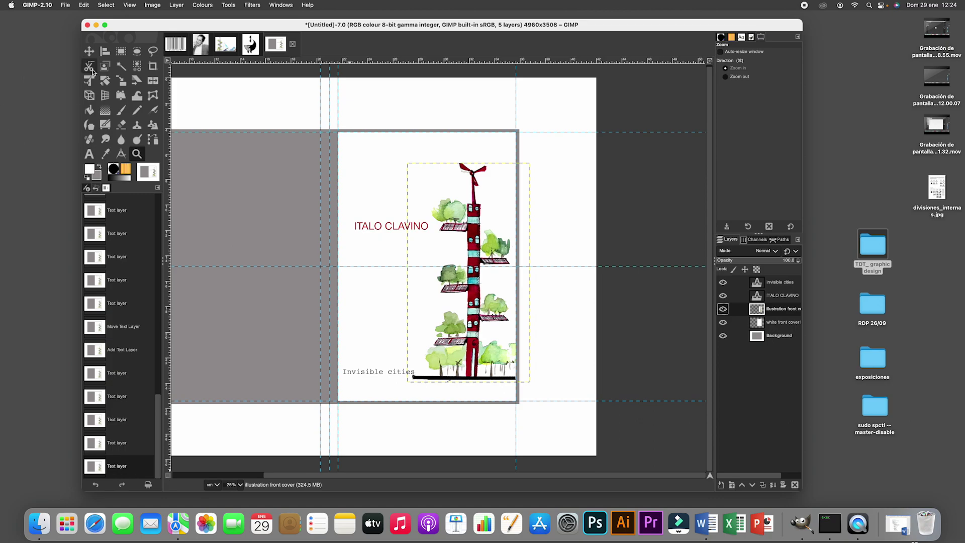
click(120, 52)
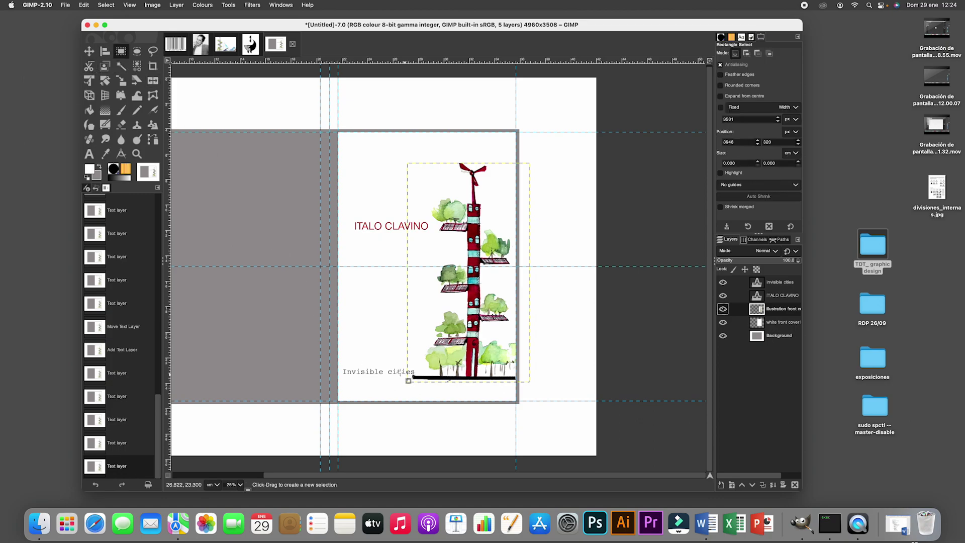
drag(411, 377, 525, 395)
mouse_move(452, 381)
mouse_down()
mouse_move(460, 393)
mouse_move(457, 374)
mouse_up()
key(super+x)
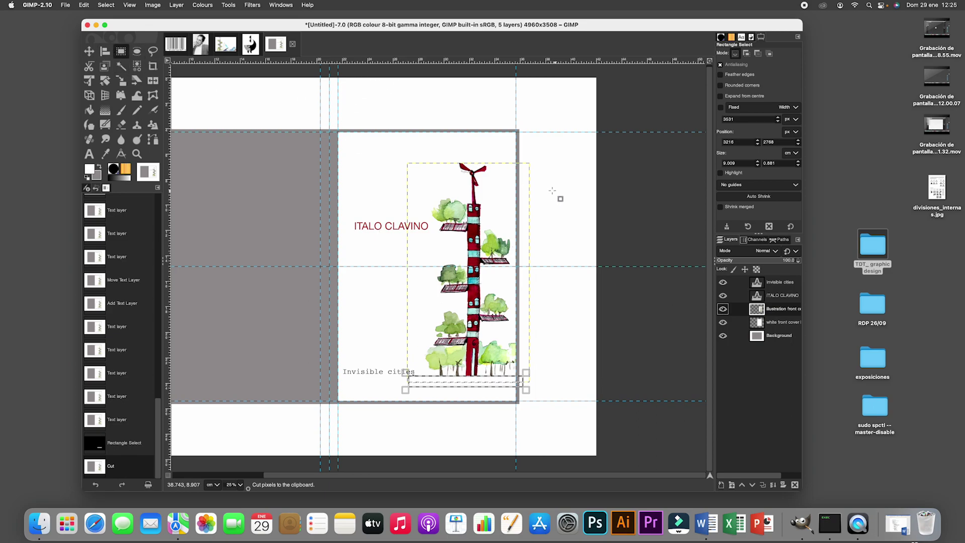
click(106, 5)
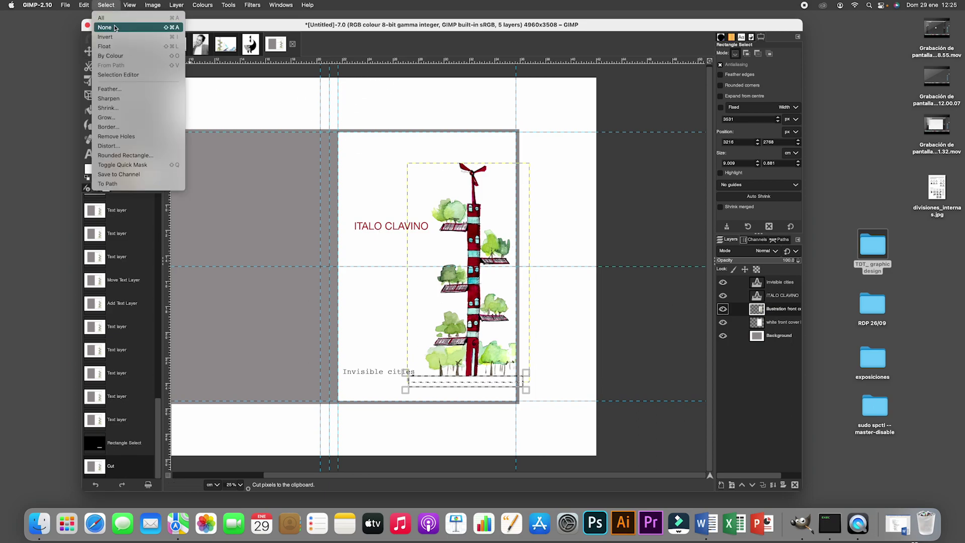
click(112, 27)
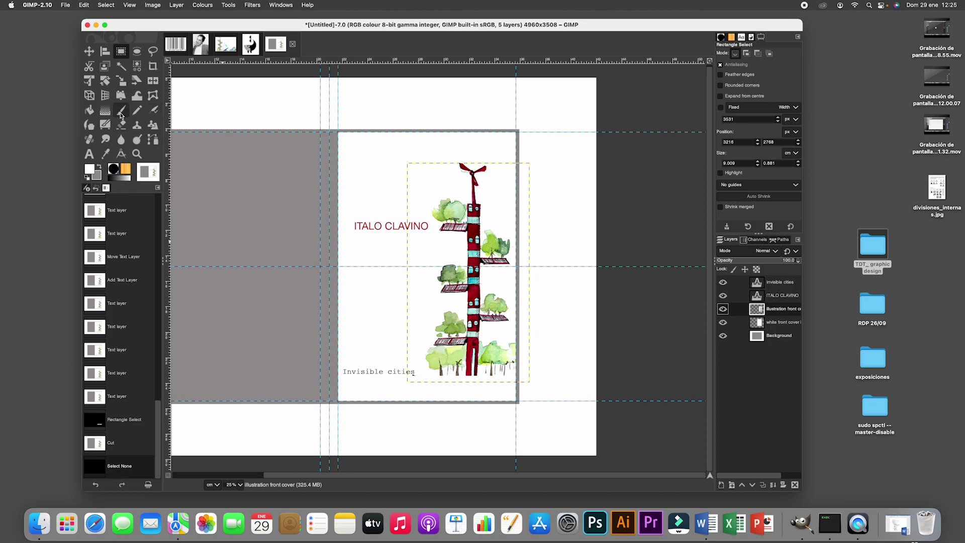
Set up the Pencil tool with the 2. Hardness 100 brush at size 27
click(136, 112)
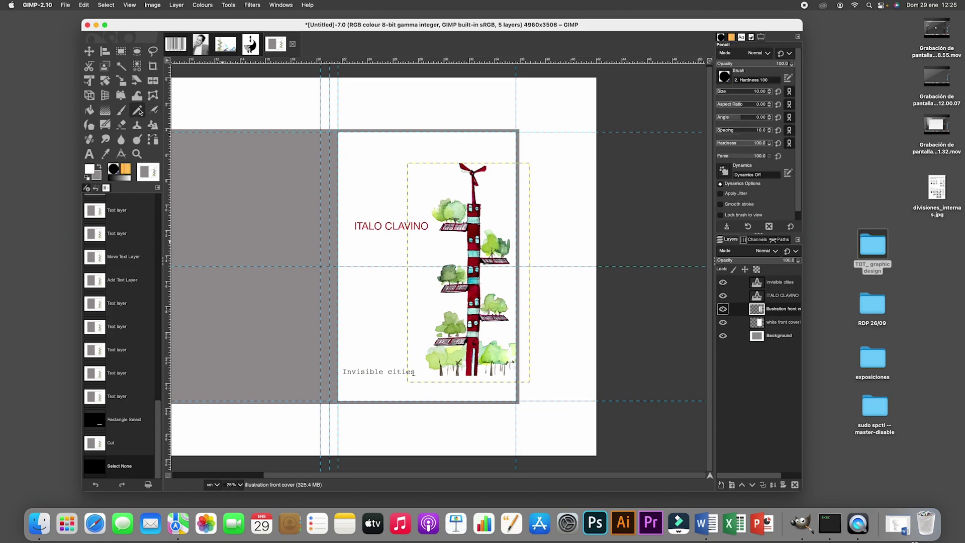
click(725, 77)
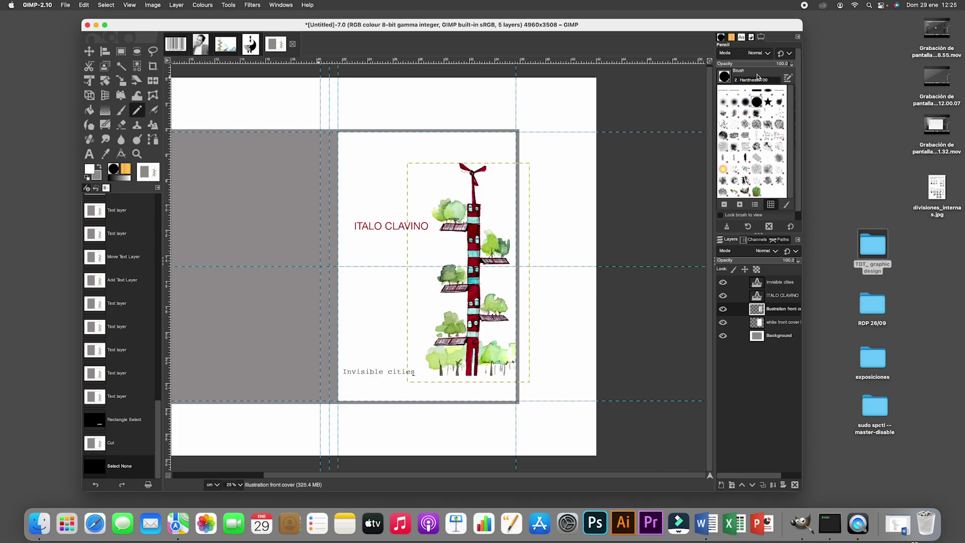
click(758, 76)
click(722, 91)
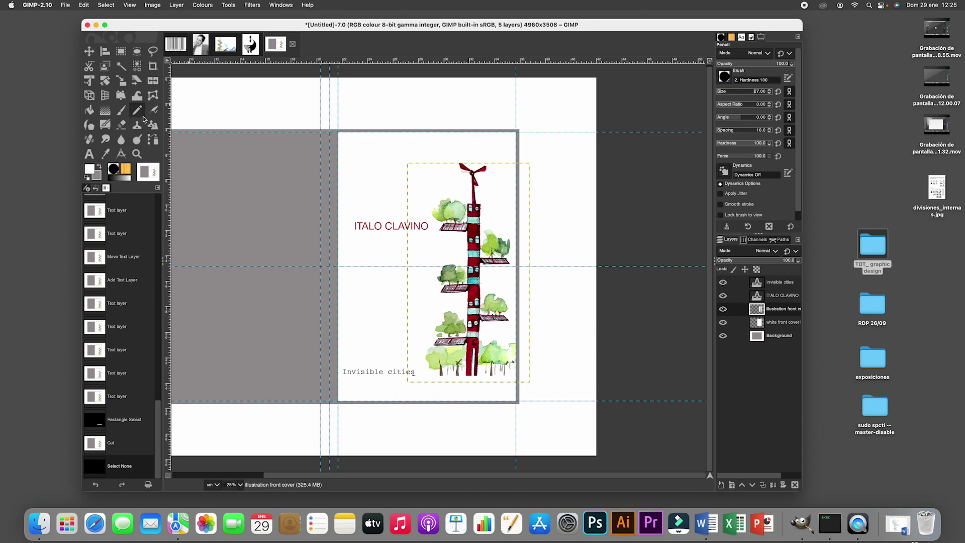
click(516, 376)
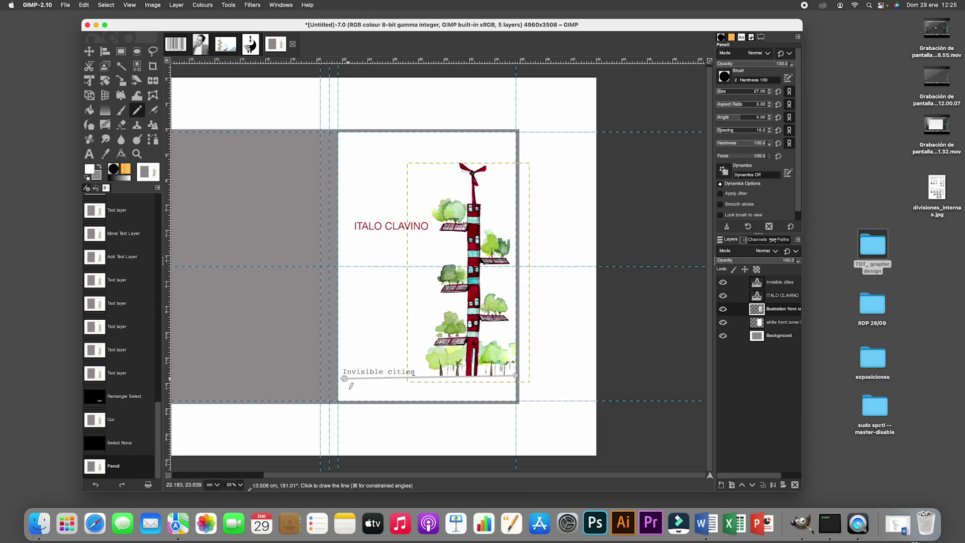
shift+click(338, 376)
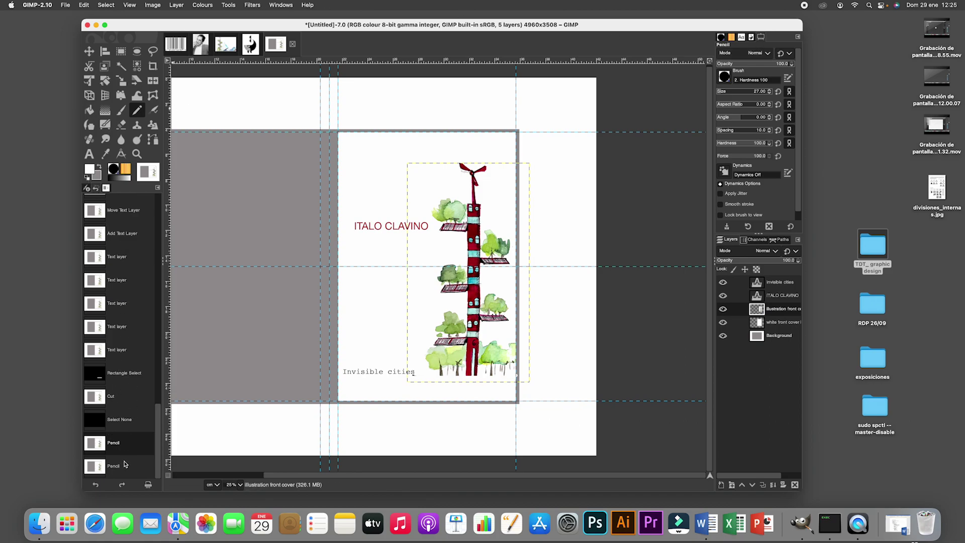
click(116, 420)
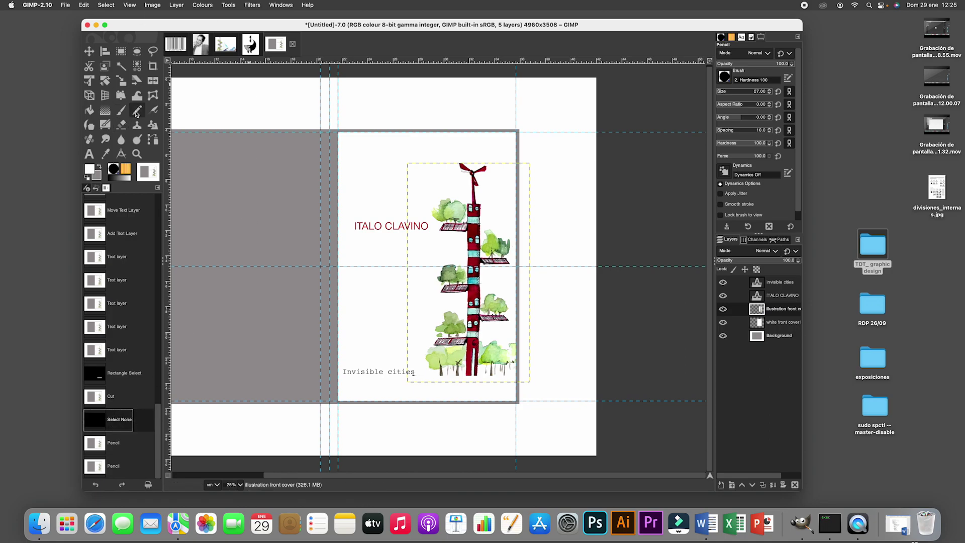
Set the foreground colour to black (000000) and start a straight pencil line at the tower's base on the front cover's outer edge guide
click(89, 170)
drag(30, 151, 7, 174)
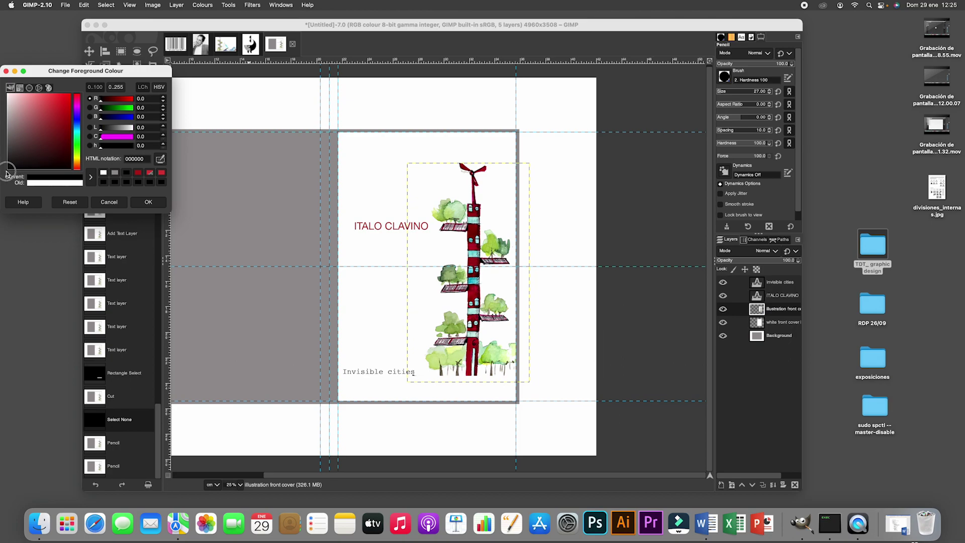
click(148, 201)
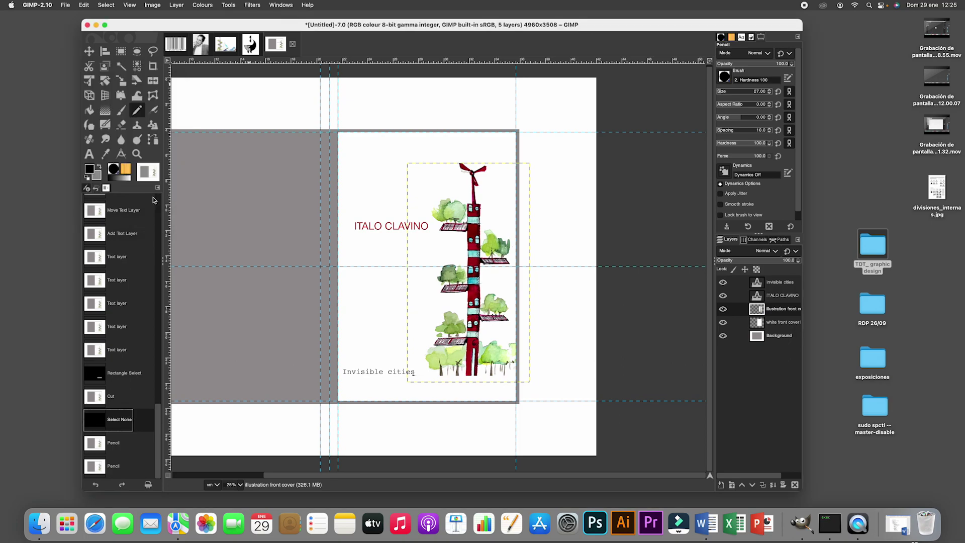
click(516, 375)
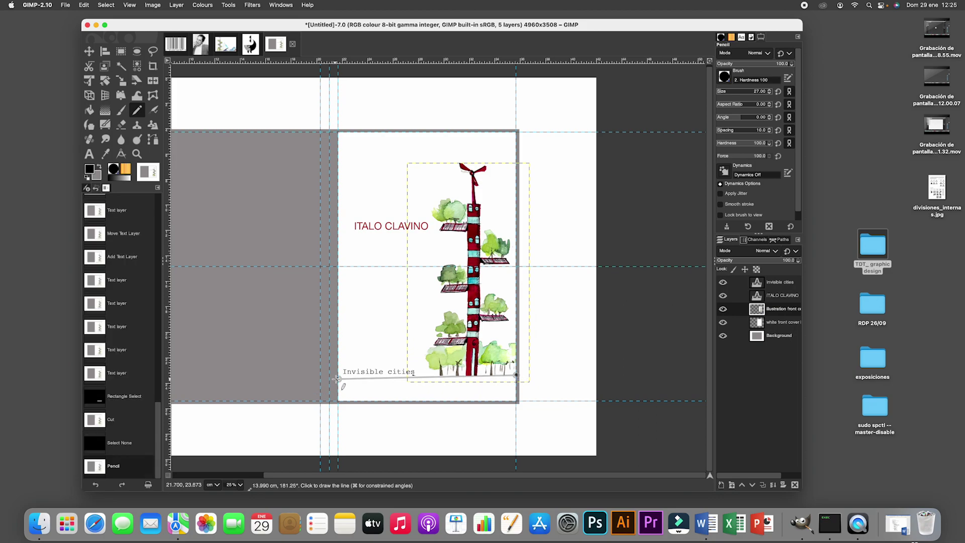